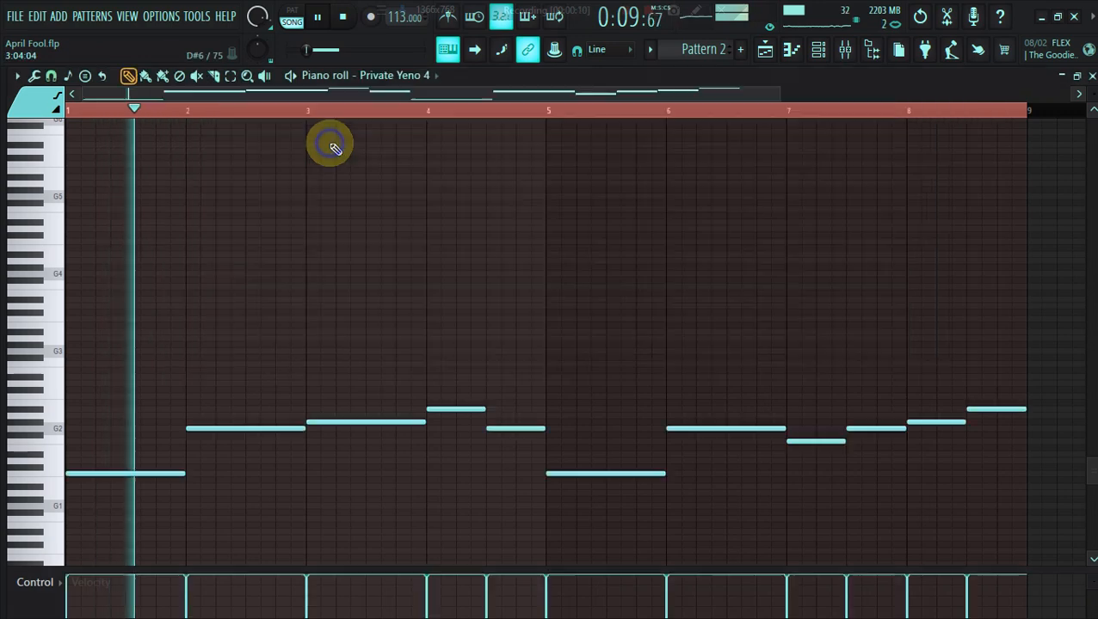
Transpose the Private Yeno 4 and Zebra2 notes in Pattern 2 up one octave.
{"action": "key", "text": "ctrl+Up"}
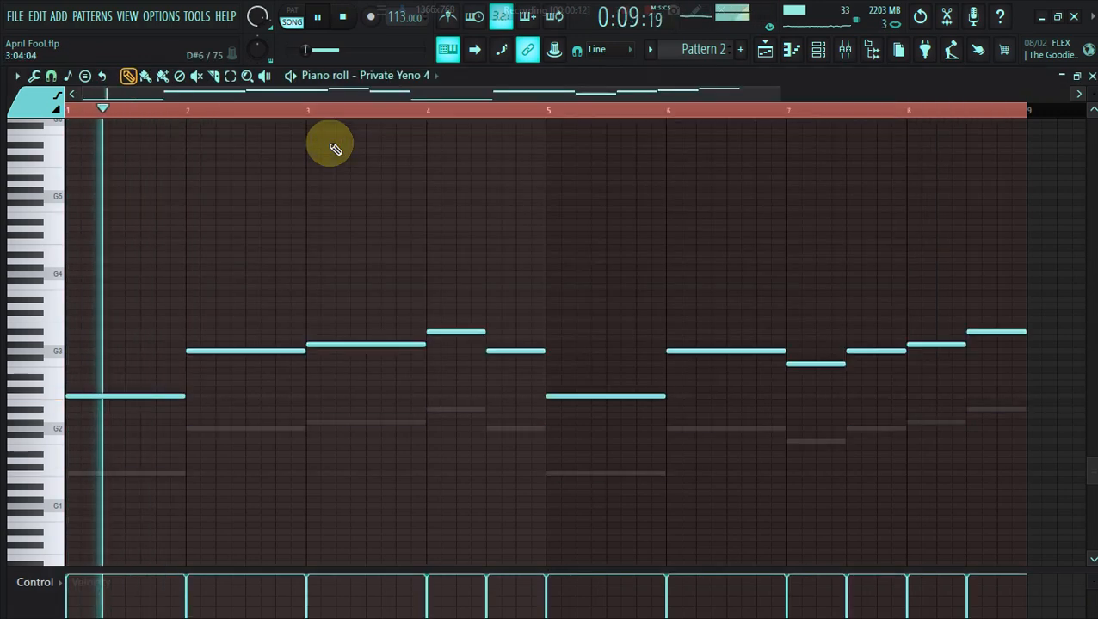
{"action": "left_click", "coordinate": [816, 49]}
{"action": "left_click", "coordinate": [379, 165]}
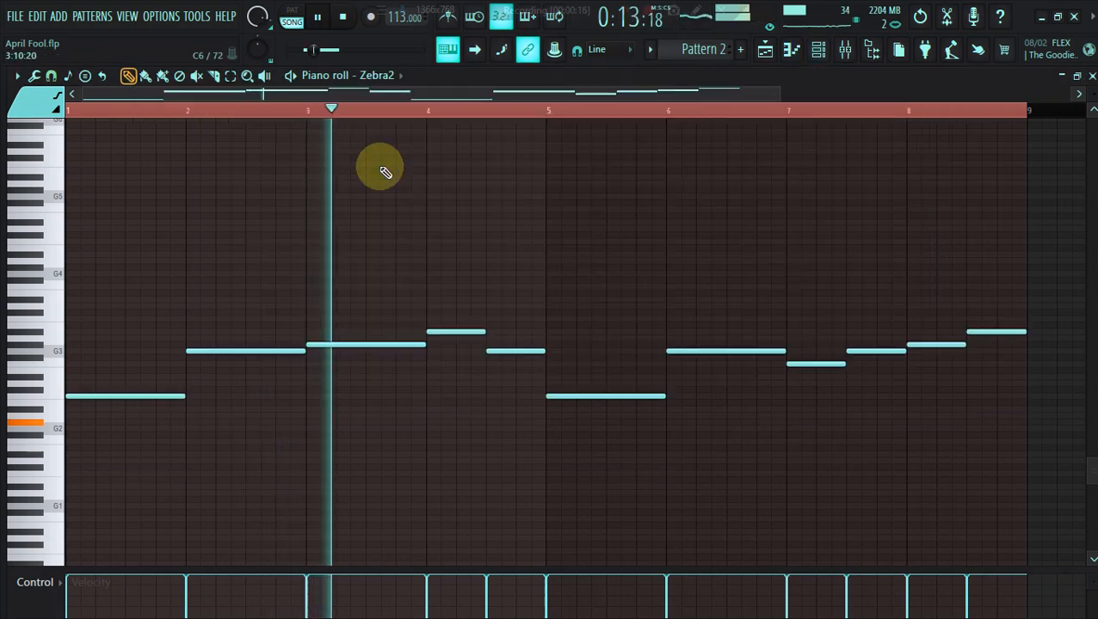
{"action": "left_click", "coordinate": [818, 50]}
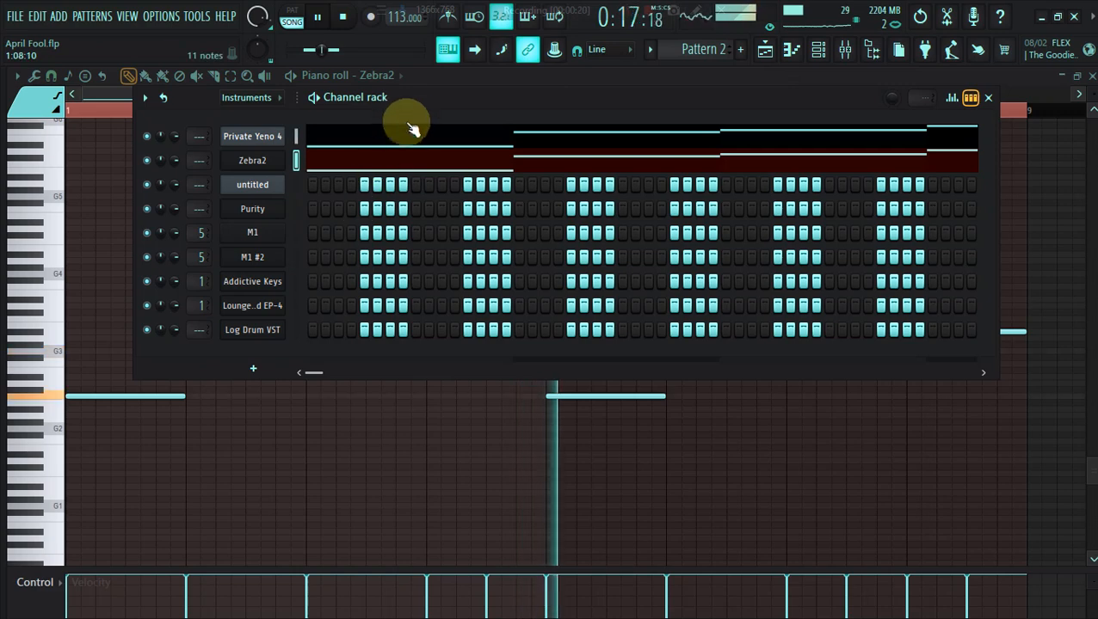
{"action": "left_click_drag", "start_coordinate": [418, 103], "coordinate": [386, 105]}
Delete the muted Pattern 1 from the project and move the remaining pattern clip up to Track 2.
{"action": "left_click", "coordinate": [762, 49]}
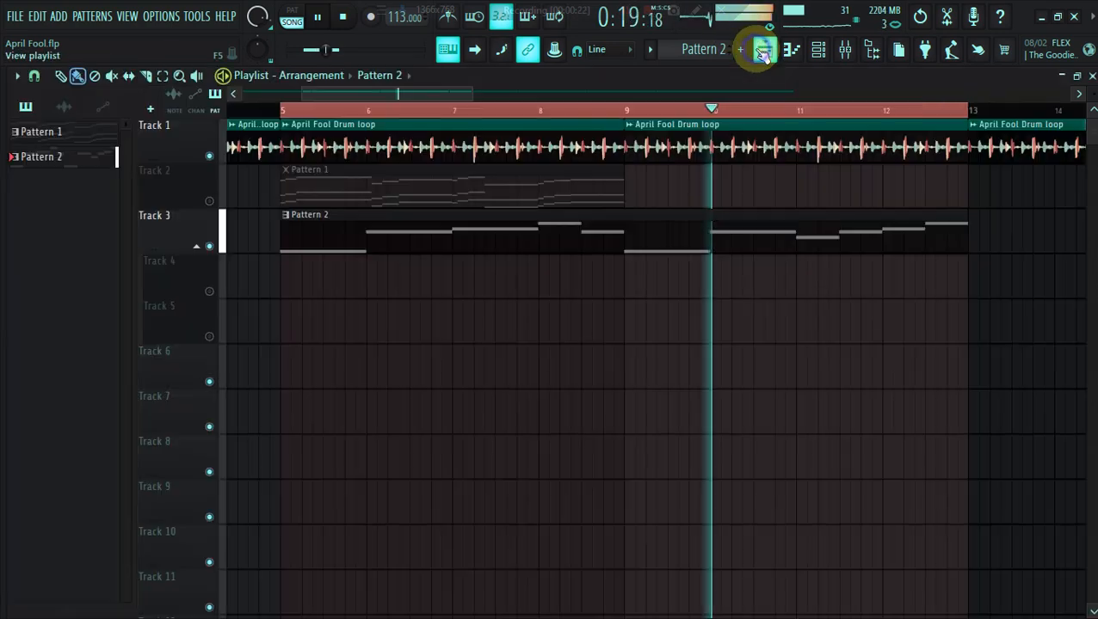
{"action": "left_click", "coordinate": [447, 196]}
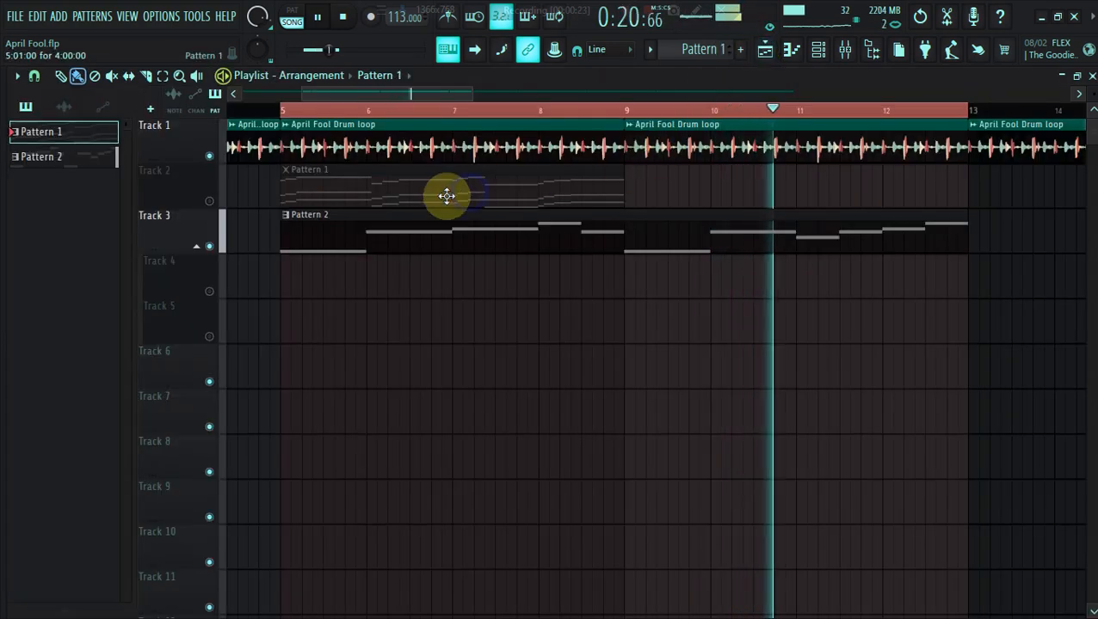
{"action": "right_click", "coordinate": [91, 133]}
{"action": "left_click", "coordinate": [135, 339]}
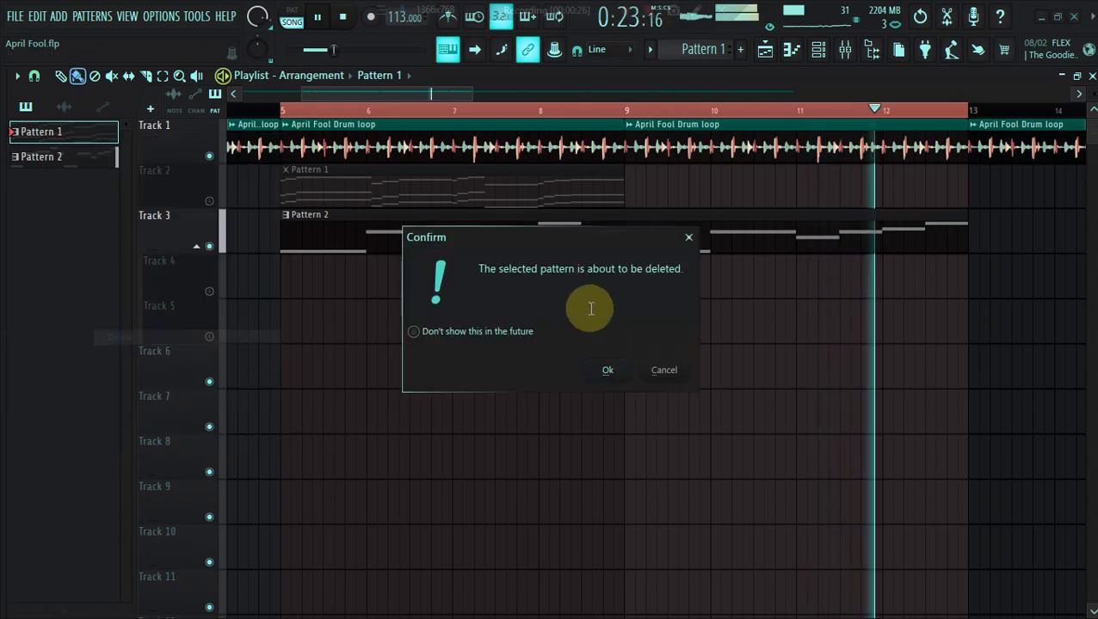
{"action": "left_click", "coordinate": [607, 372]}
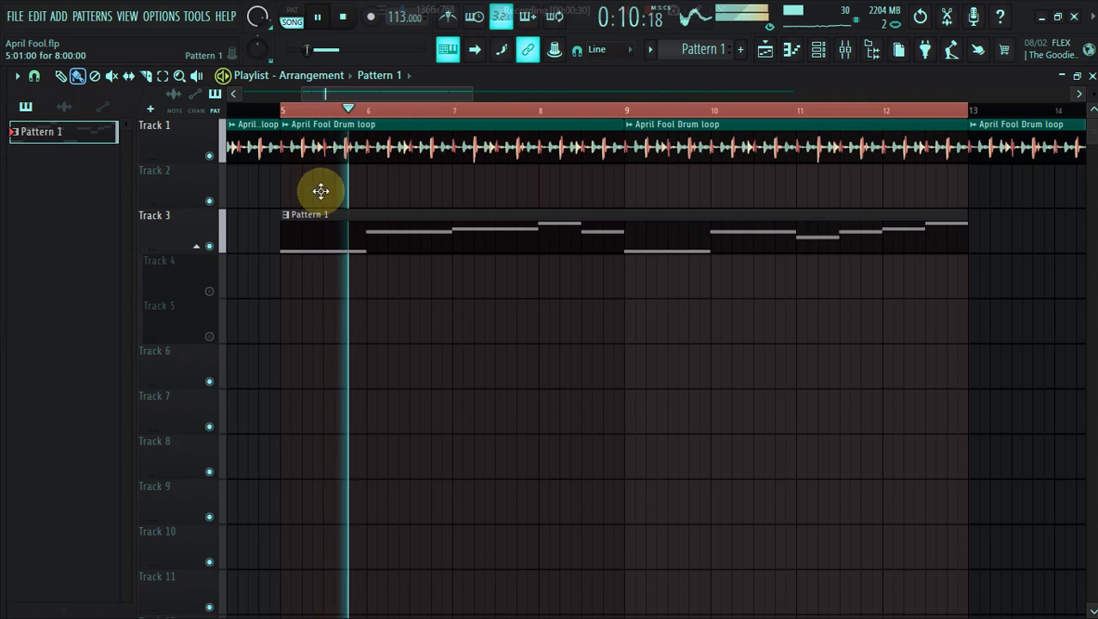
{"action": "left_click_drag", "start_coordinate": [320, 190], "coordinate": [321, 169]}
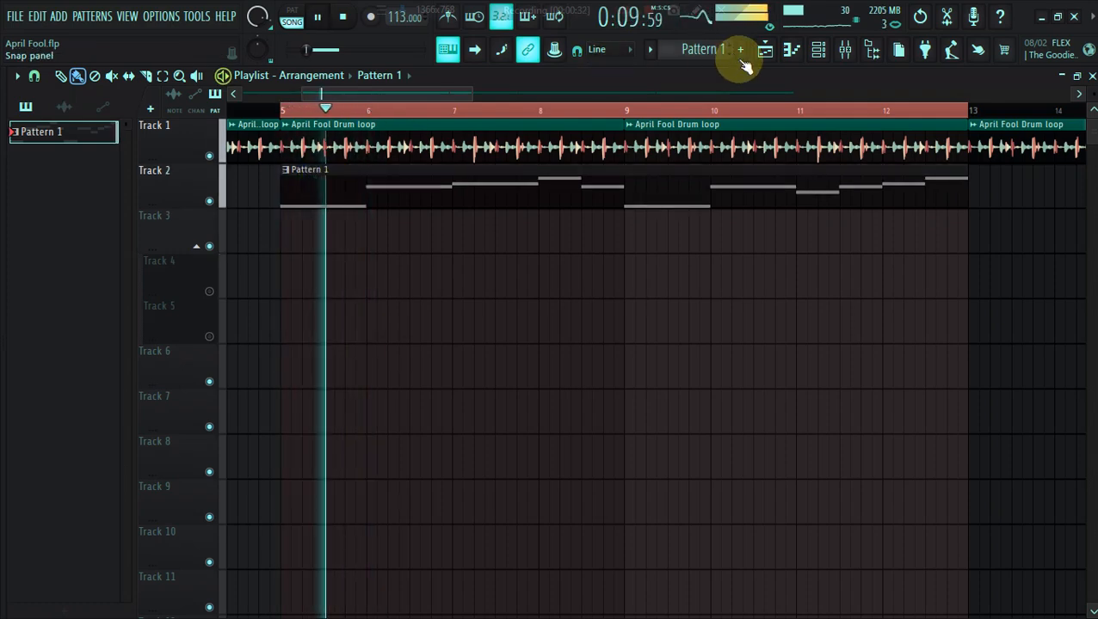
Open Zebra2's notes in the piano roll and set the scale highlighting's root note to C.
{"action": "left_click", "coordinate": [818, 49]}
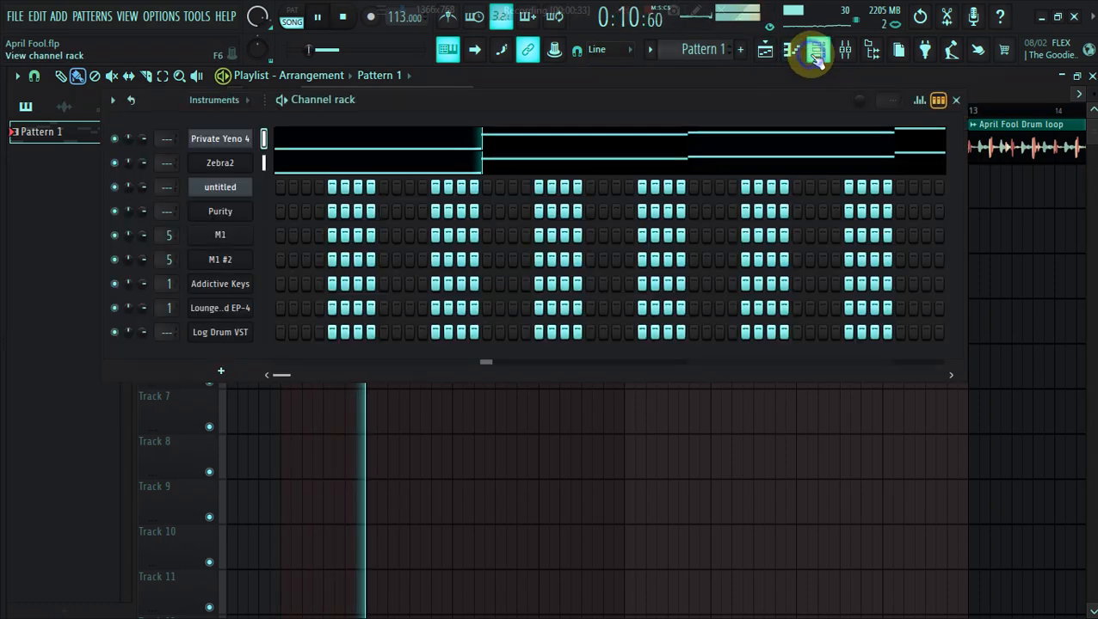
{"action": "left_click", "coordinate": [331, 170]}
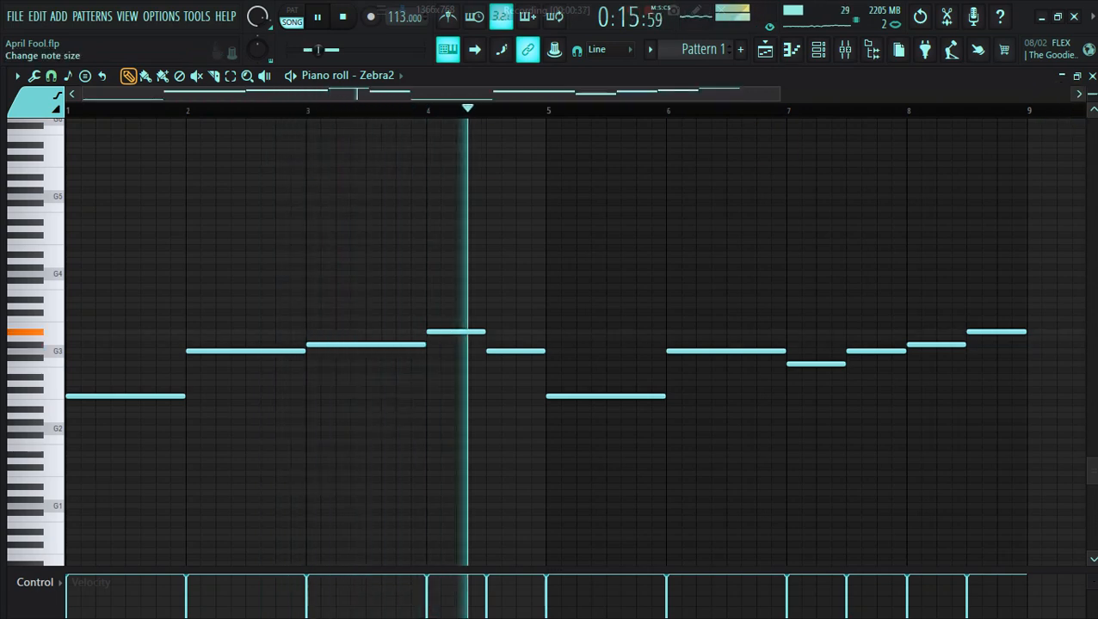
{"action": "scroll", "coordinate": [567, 344], "scroll_direction": "up", "scroll_amount": 4}
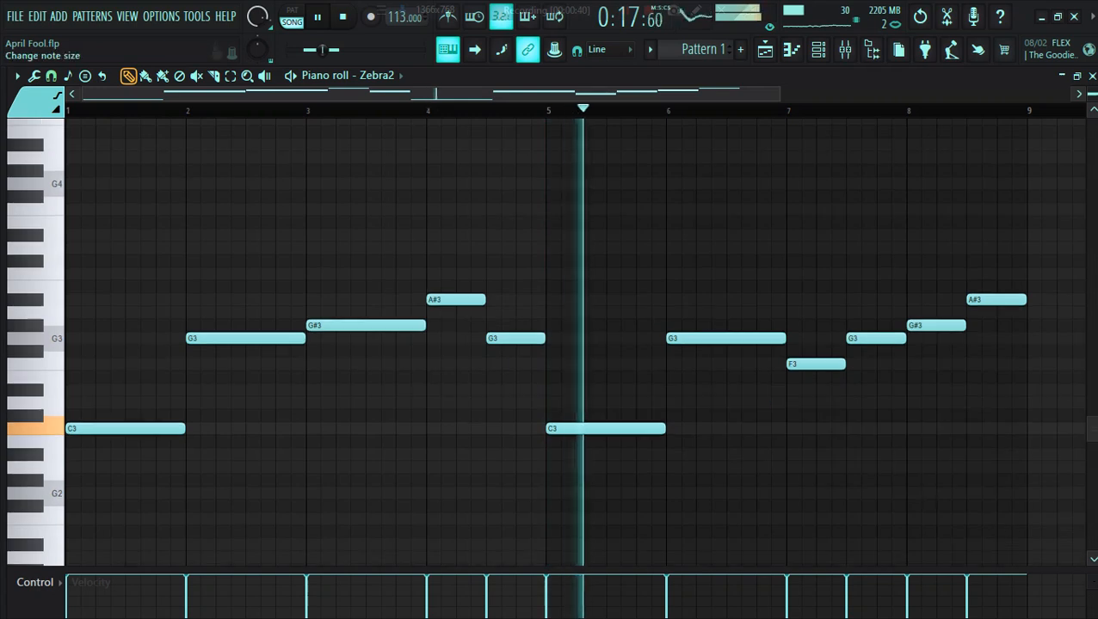
{"action": "left_click", "coordinate": [84, 76]}
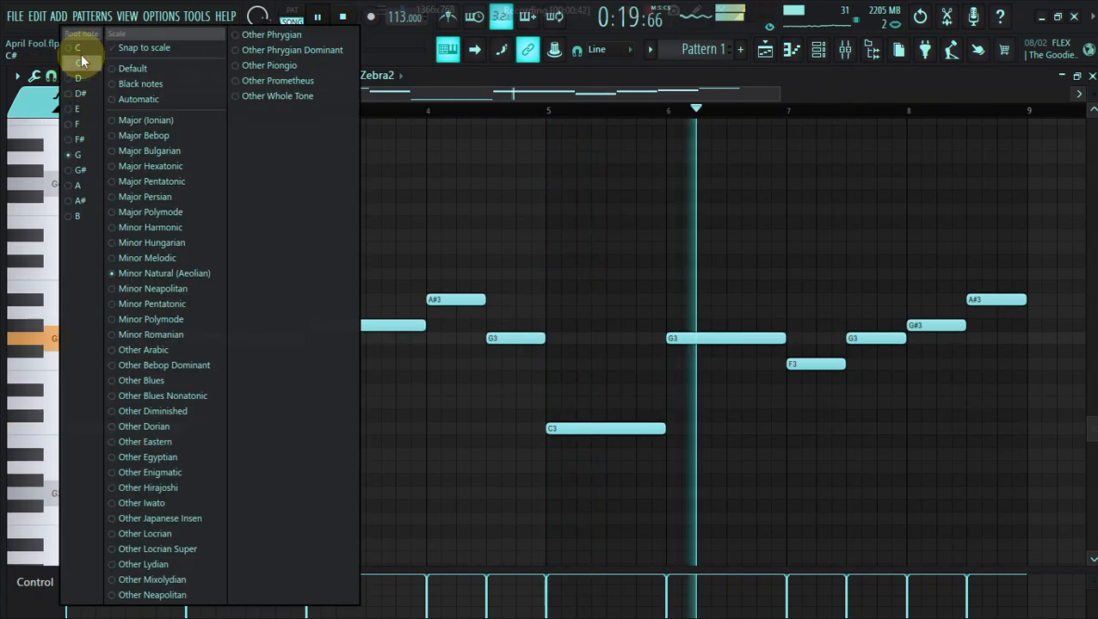
{"action": "left_click", "coordinate": [82, 53]}
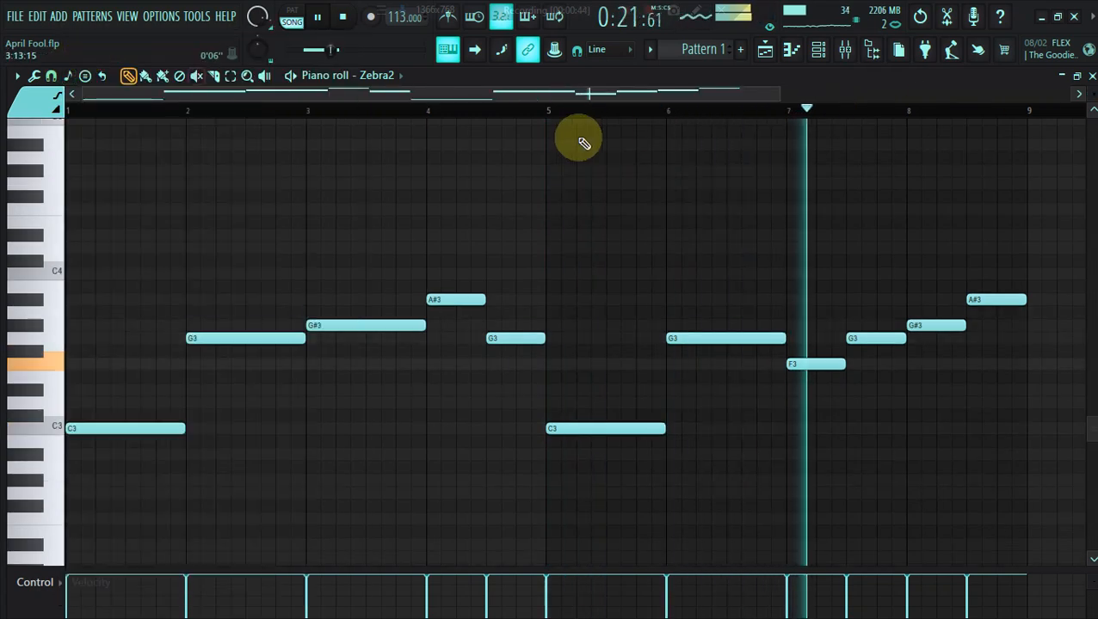
Create a new pattern named "pad" and place it on Track 3 as an eight-bar clip starting at bar 5.
{"action": "left_click", "coordinate": [743, 49]}
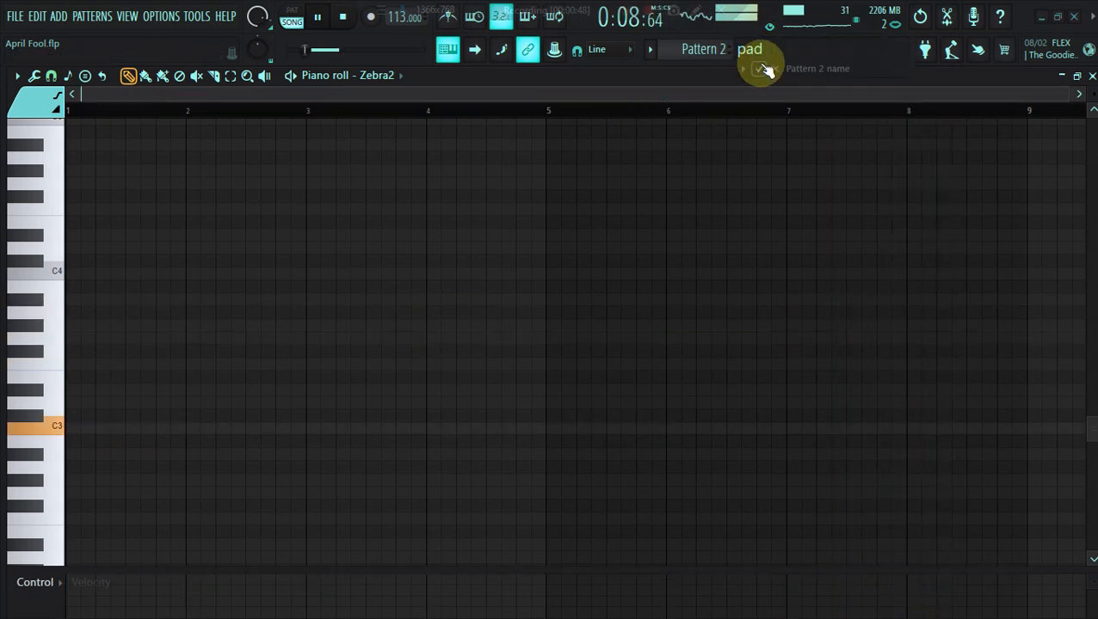
{"action": "left_click", "coordinate": [780, 55]}
{"action": "left_click", "coordinate": [287, 230]}
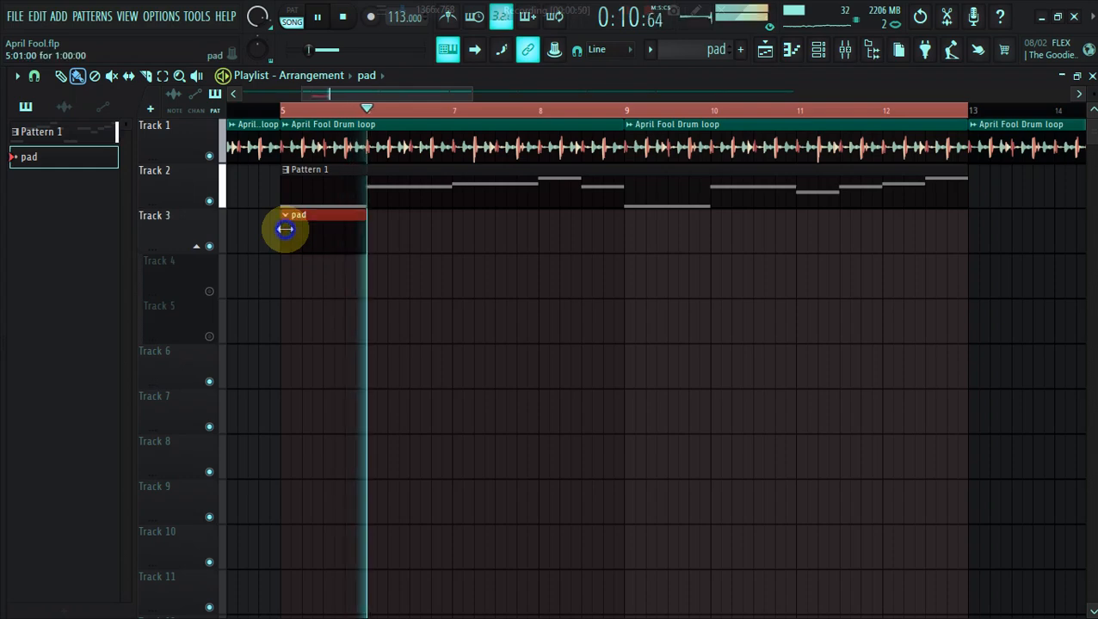
{"action": "left_click_drag", "start_coordinate": [367, 233], "coordinate": [960, 216]}
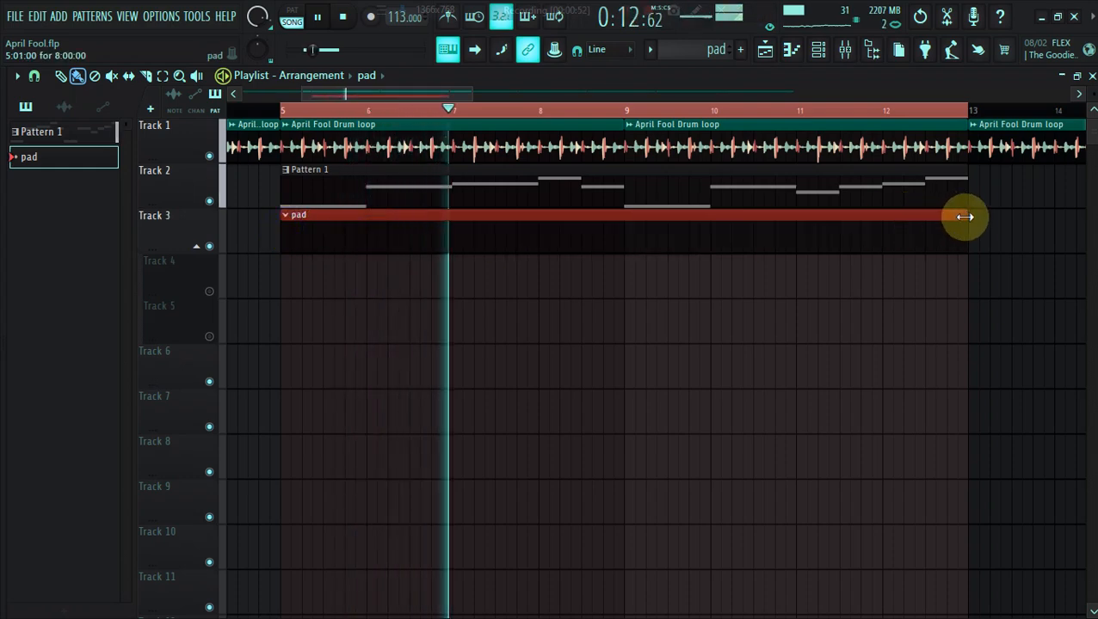
Add an eight-bar C4 note from bar 1 in the M1 #2 piano roll and raise it one octave to C5.
{"action": "left_click", "coordinate": [819, 50]}
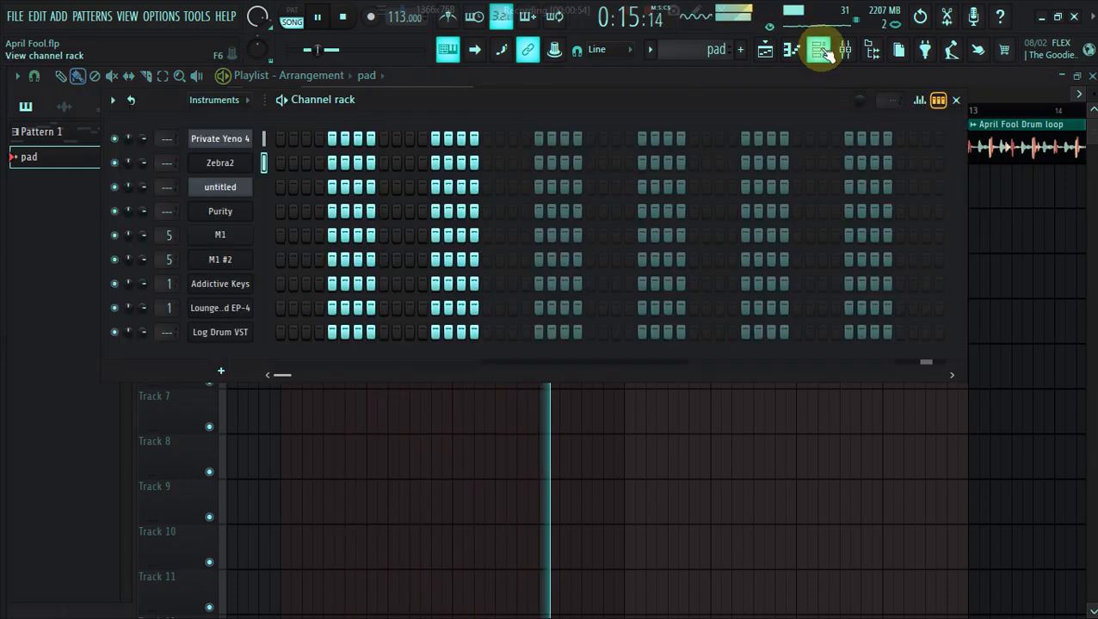
{"action": "right_click", "coordinate": [225, 256]}
{"action": "left_click", "coordinate": [289, 259]}
{"action": "left_click", "coordinate": [73, 272]}
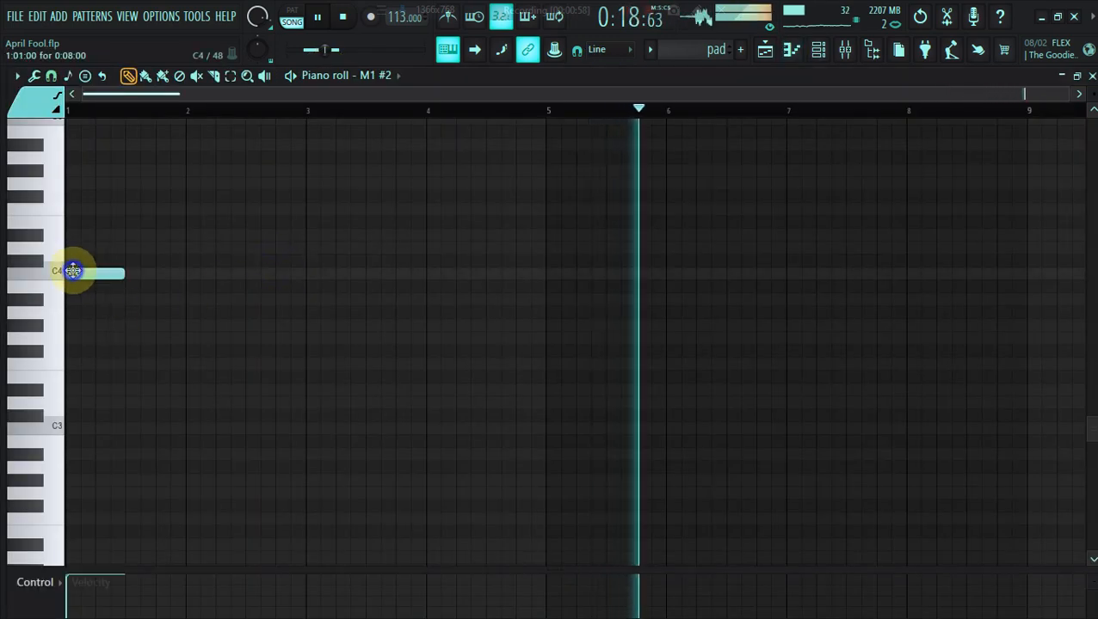
{"action": "mouse_move", "coordinate": [122, 274]}
{"action": "left_mouse_down"}
{"action": "mouse_move", "coordinate": [794, 299]}
{"action": "mouse_move", "coordinate": [1024, 294]}
{"action": "left_mouse_up"}
{"action": "key", "text": "ctrl+Up"}
Transpose the long M1 #2 note up seven semitones and down one octave to G4.
{"action": "key", "text": "shift+Up"}
{"action": "key", "text": "shift+Up"}
{"action": "key", "text": "shift+Up"}
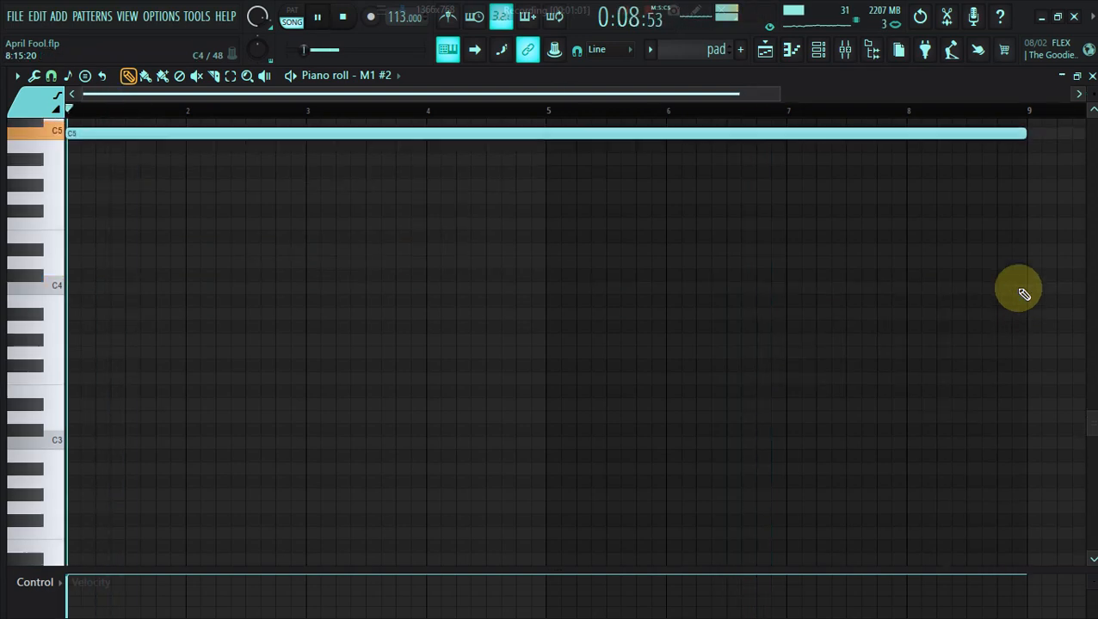
{"action": "key", "text": "shift+Up"}
{"action": "key", "text": "shift+Up"}
{"action": "key", "text": "shift+Up"}
{"action": "key", "text": "shift+Up"}
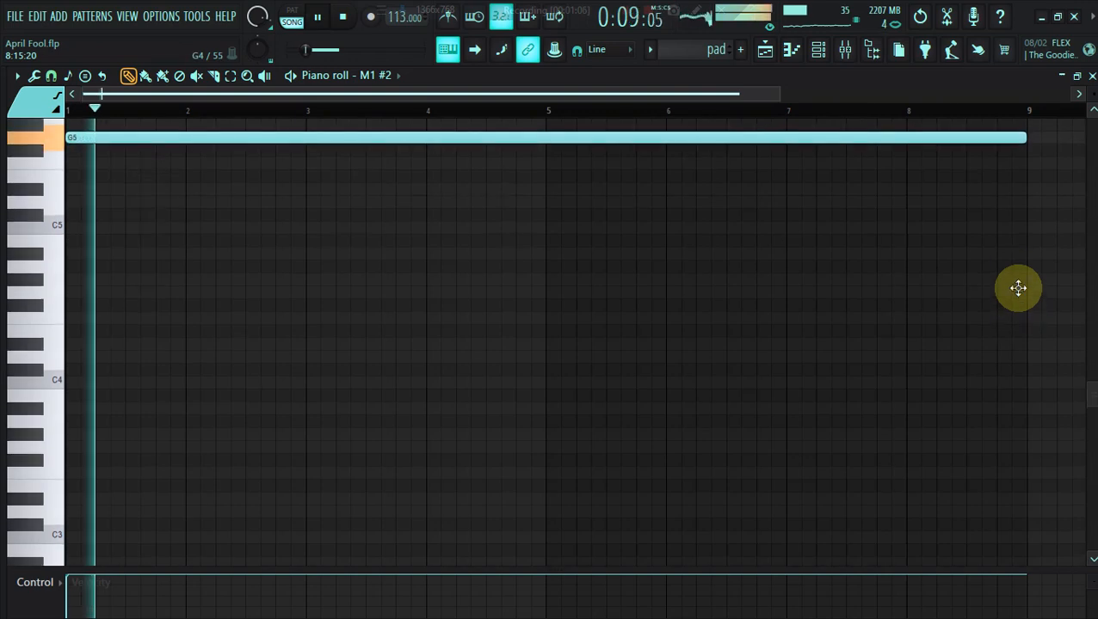
{"action": "key", "text": "ctrl+Down"}
Add an eight-bar C5 note above the G4 note and lower both notes' velocity to about 65%.
{"action": "left_click", "coordinate": [71, 226]}
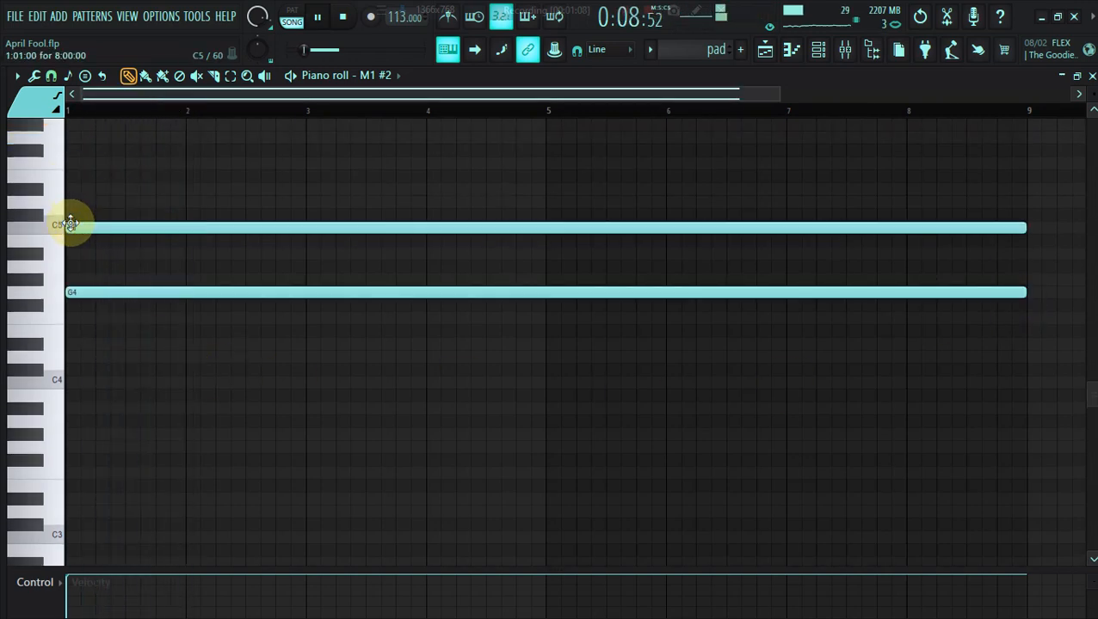
{"action": "key", "text": "ctrl+a"}
{"action": "left_click", "coordinate": [83, 587]}
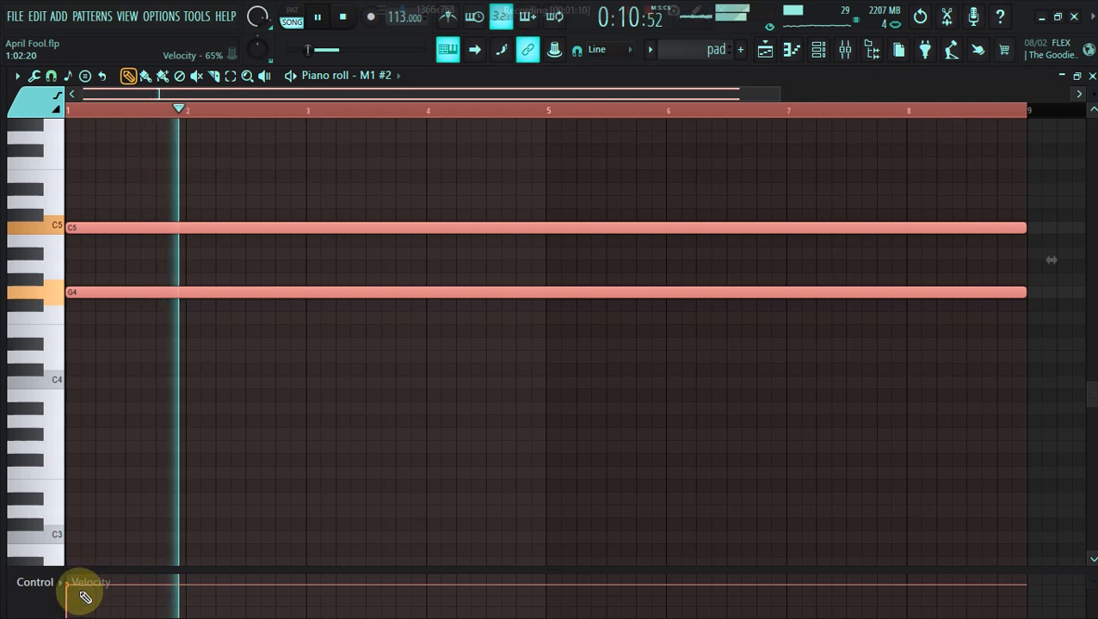
Slice both long notes at bars 3, 5 and 7, and select all the resulting notes.
{"action": "left_click", "coordinate": [214, 77]}
{"action": "left_click_drag", "start_coordinate": [319, 214], "coordinate": [325, 334]}
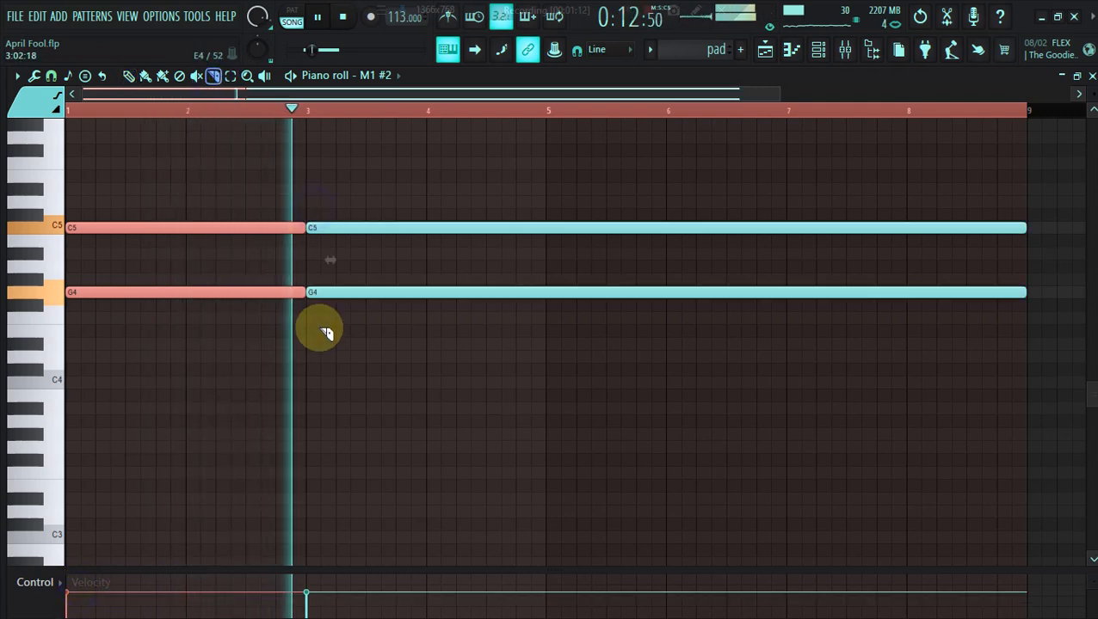
{"action": "left_click_drag", "start_coordinate": [554, 215], "coordinate": [575, 294]}
{"action": "left_click_drag", "start_coordinate": [790, 215], "coordinate": [807, 315]}
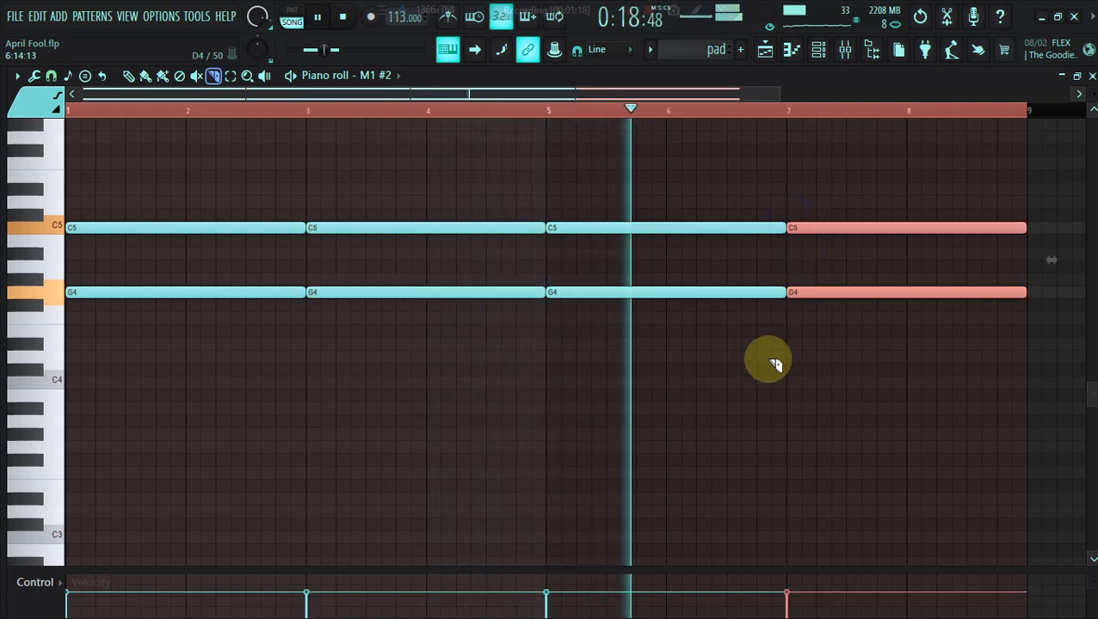
{"action": "key", "text": "ctrl+a"}
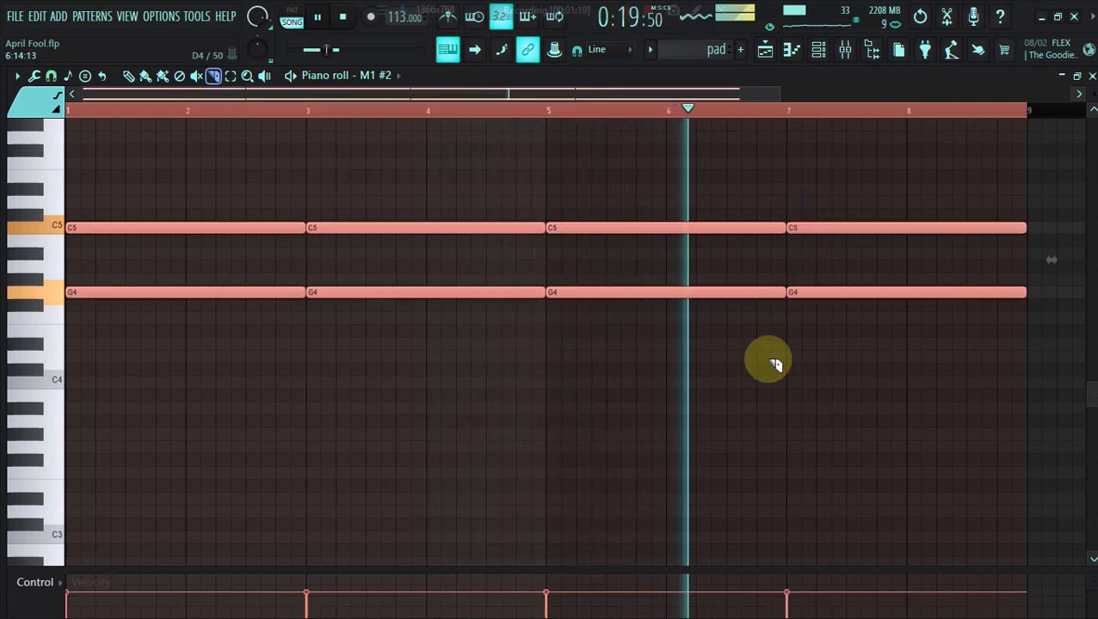
Open M1 #2's combi browser, clear its filters, and audition the SE/Complex combis Magic Man and OilTheDoor.
{"action": "left_click", "coordinate": [818, 52]}
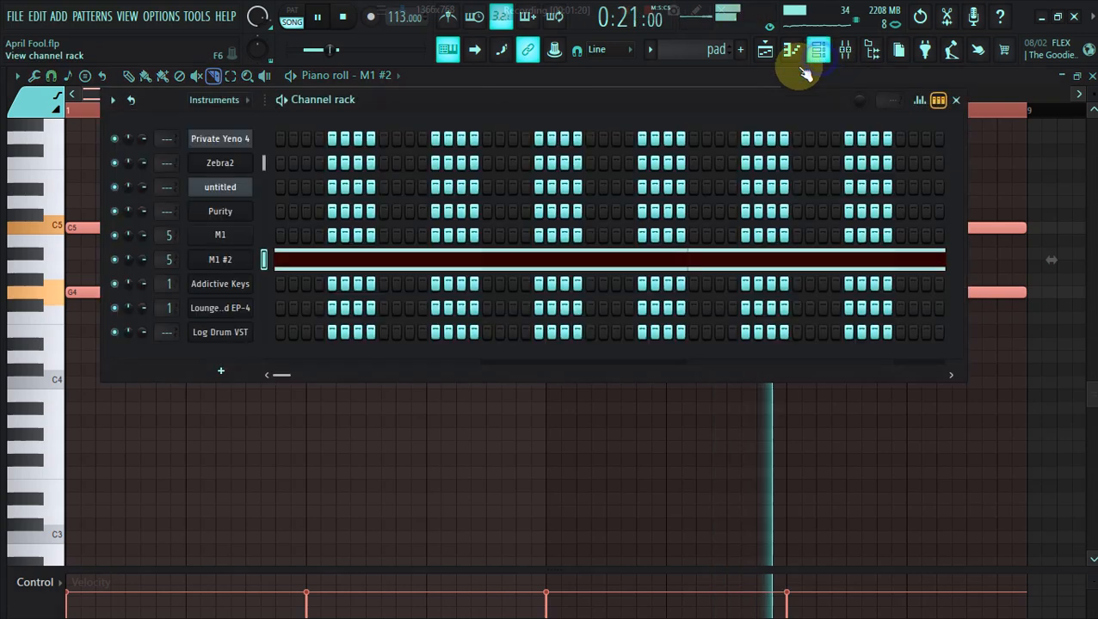
{"action": "left_click", "coordinate": [219, 260]}
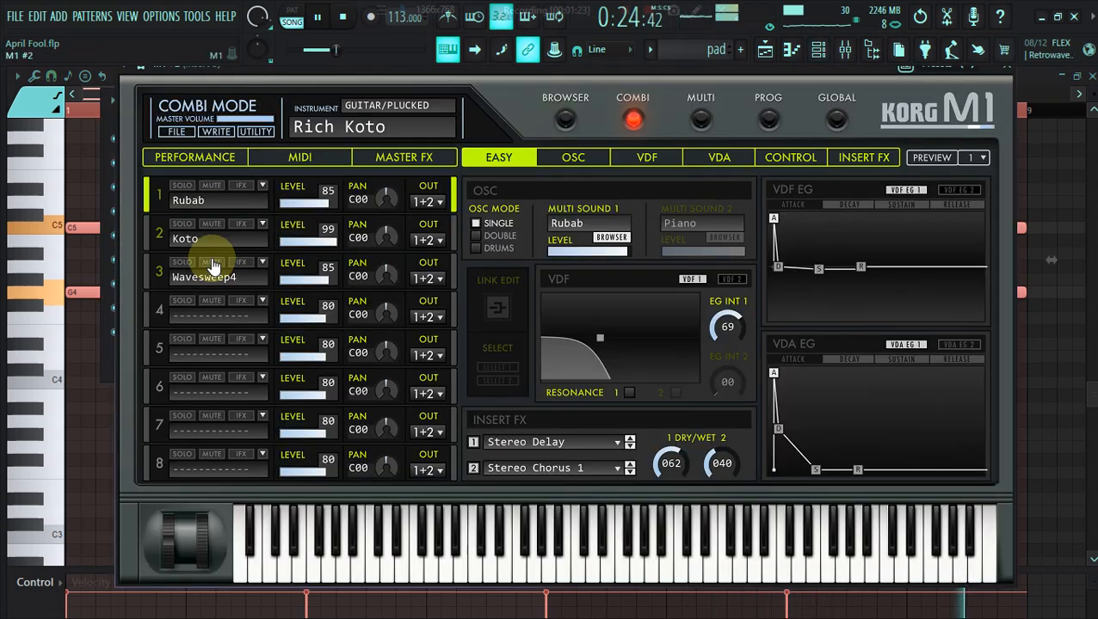
{"action": "left_click", "coordinate": [376, 107]}
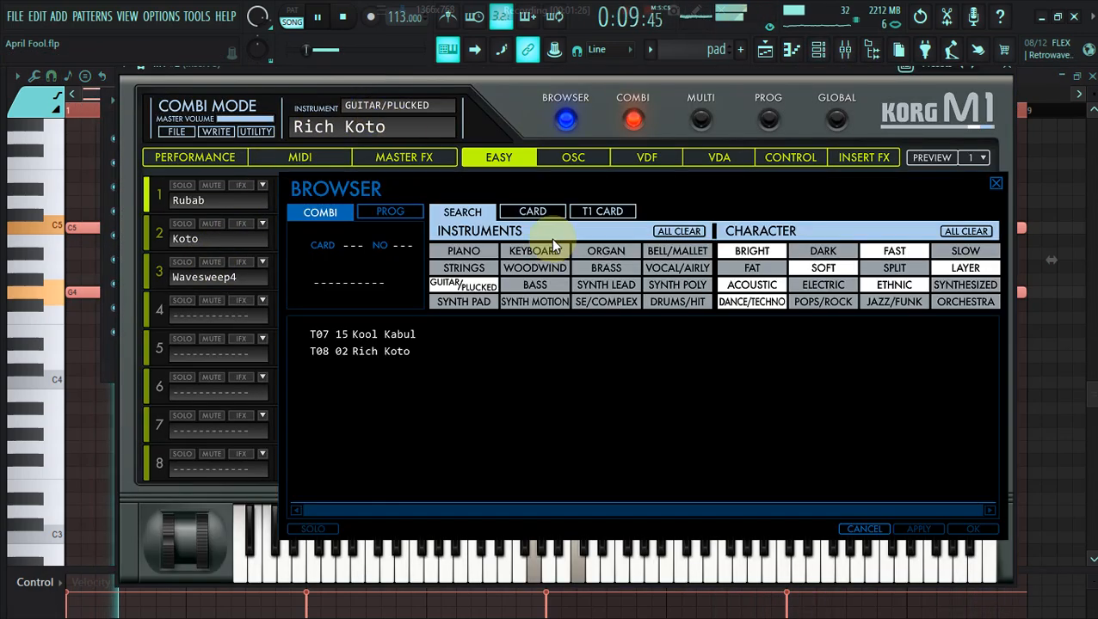
{"action": "left_click", "coordinate": [965, 231]}
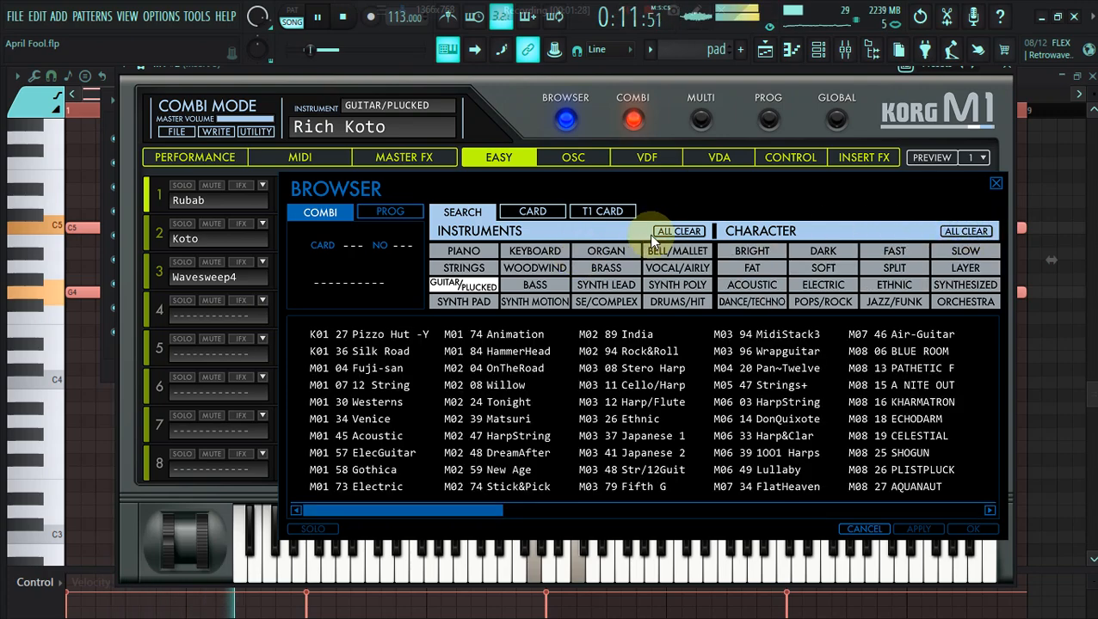
{"action": "left_click", "coordinate": [625, 302]}
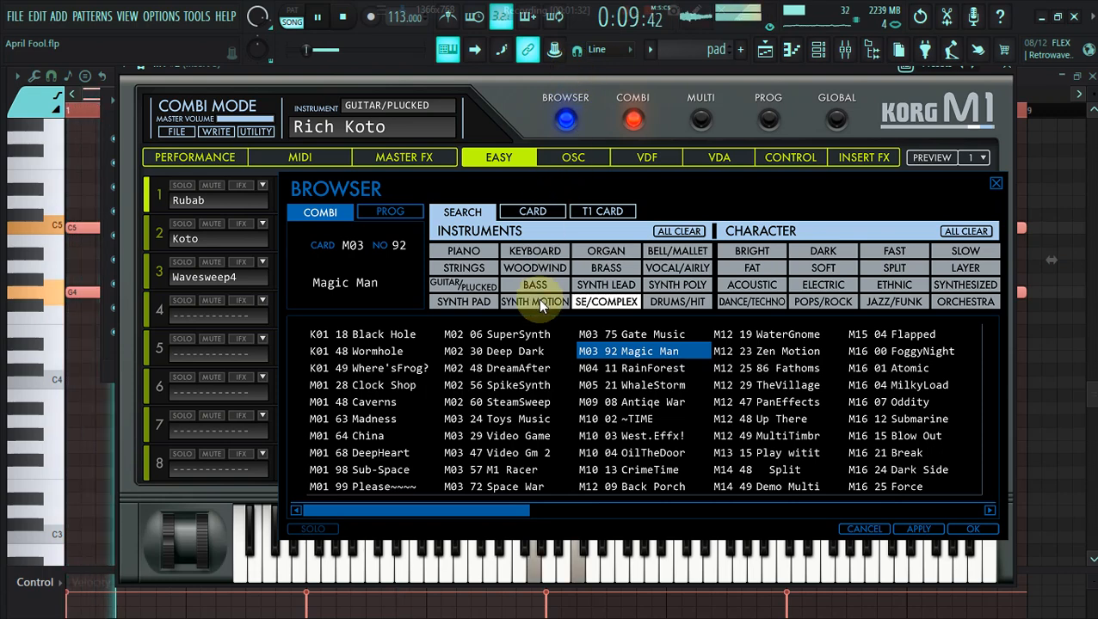
{"action": "left_click", "coordinate": [633, 453]}
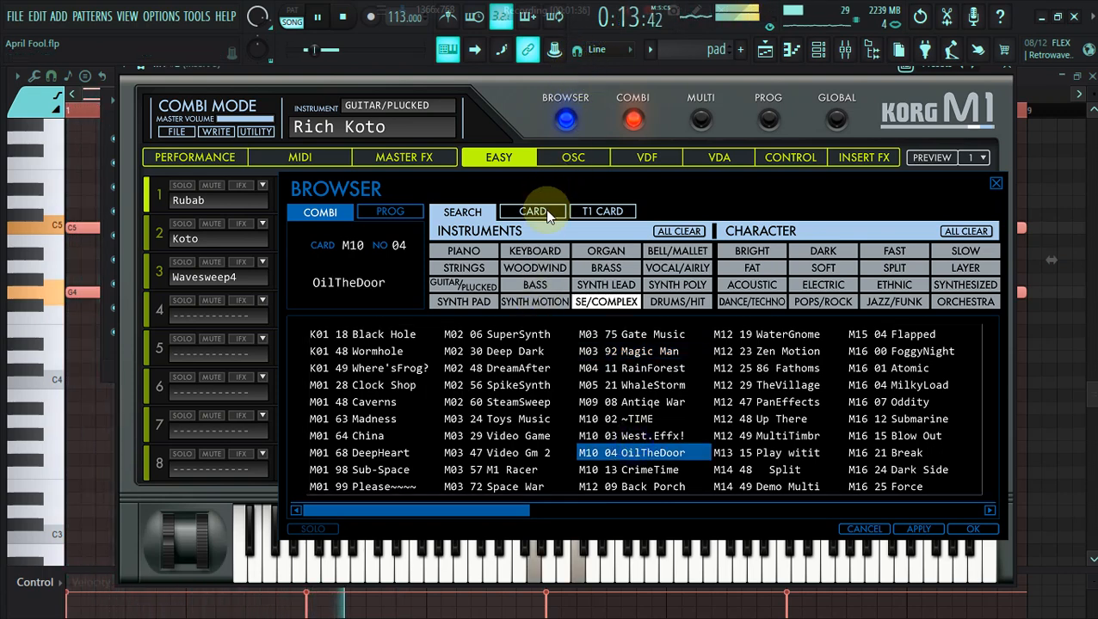
Filter the M1 combis by Synth Motion, audition 5th Sphere, Nova Split and AlphaWaves, apply AlphaWaves, and close the plugin window.
{"action": "left_click", "coordinate": [547, 303]}
{"action": "left_click", "coordinate": [869, 402]}
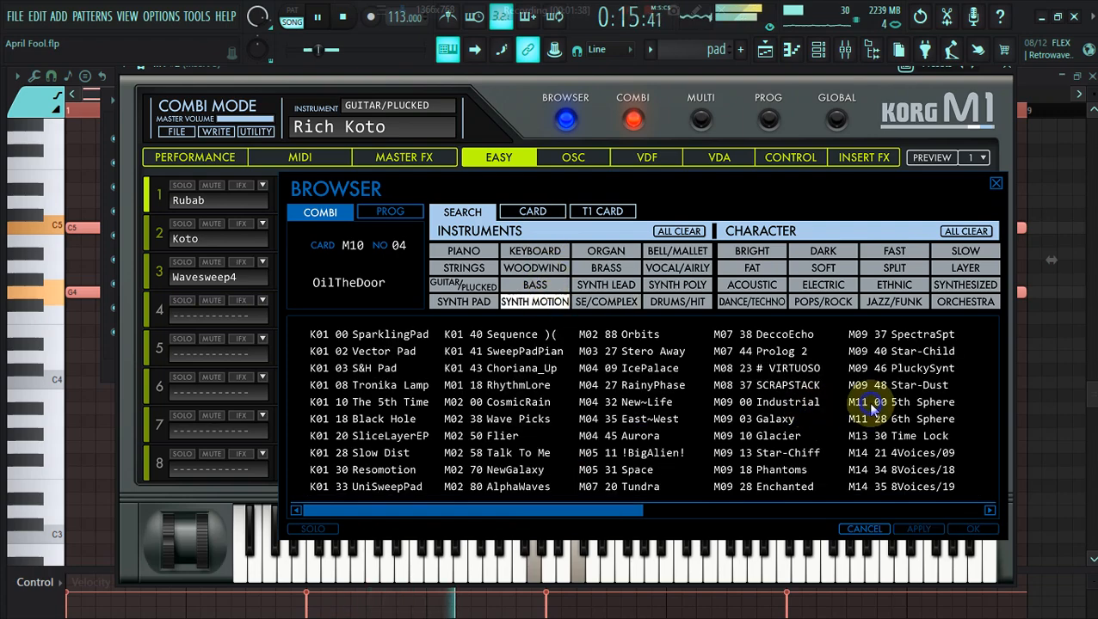
{"action": "left_click_drag", "start_coordinate": [572, 511], "coordinate": [923, 514]}
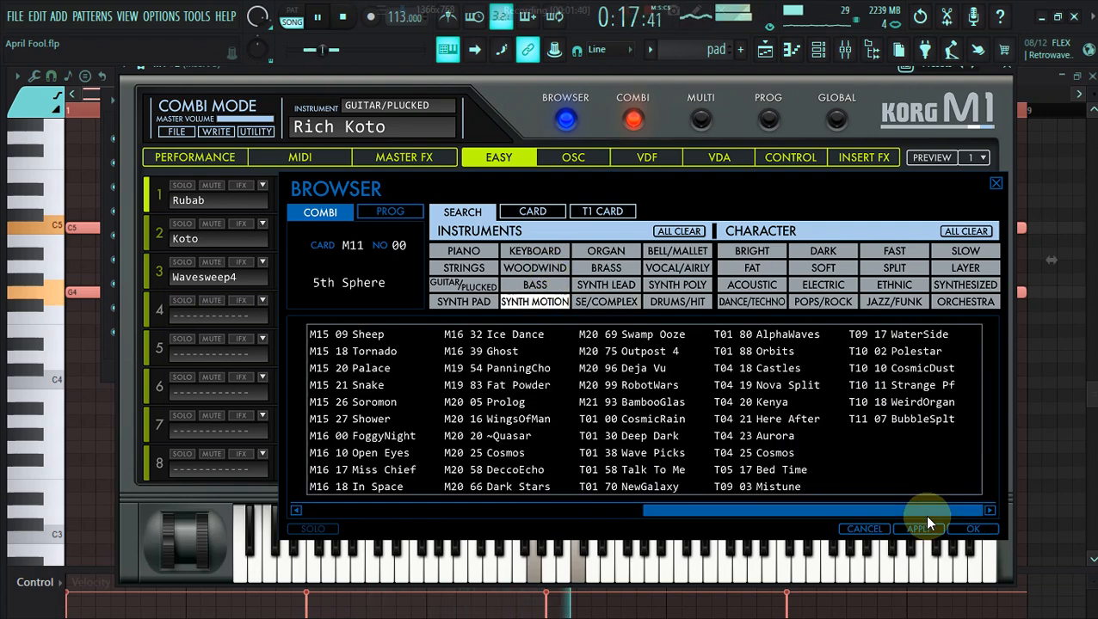
{"action": "left_click", "coordinate": [799, 384]}
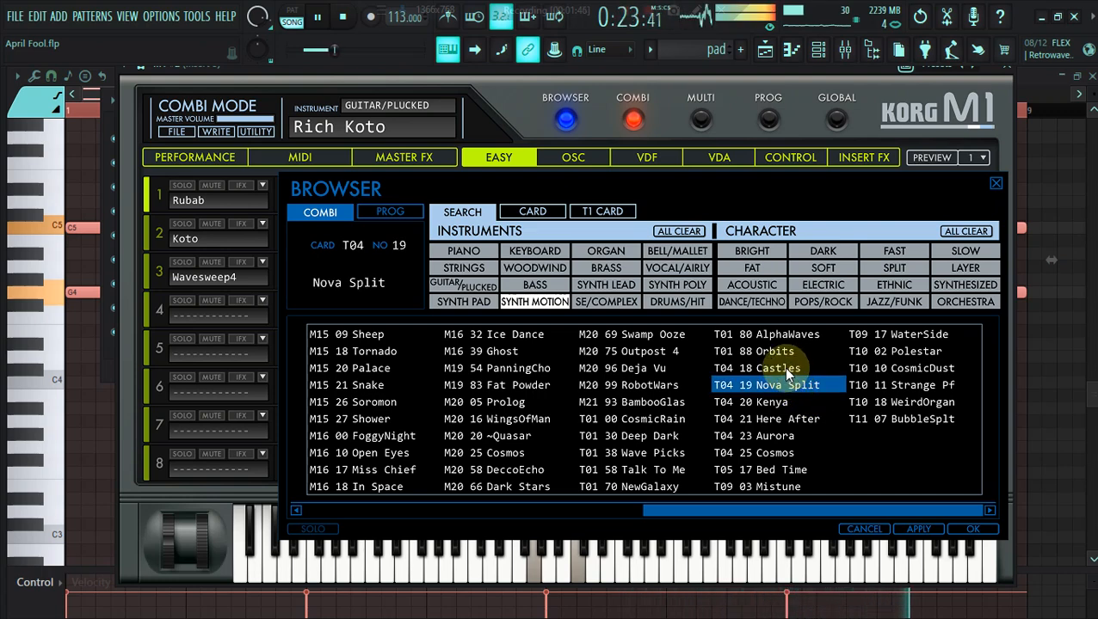
{"action": "left_click", "coordinate": [786, 370]}
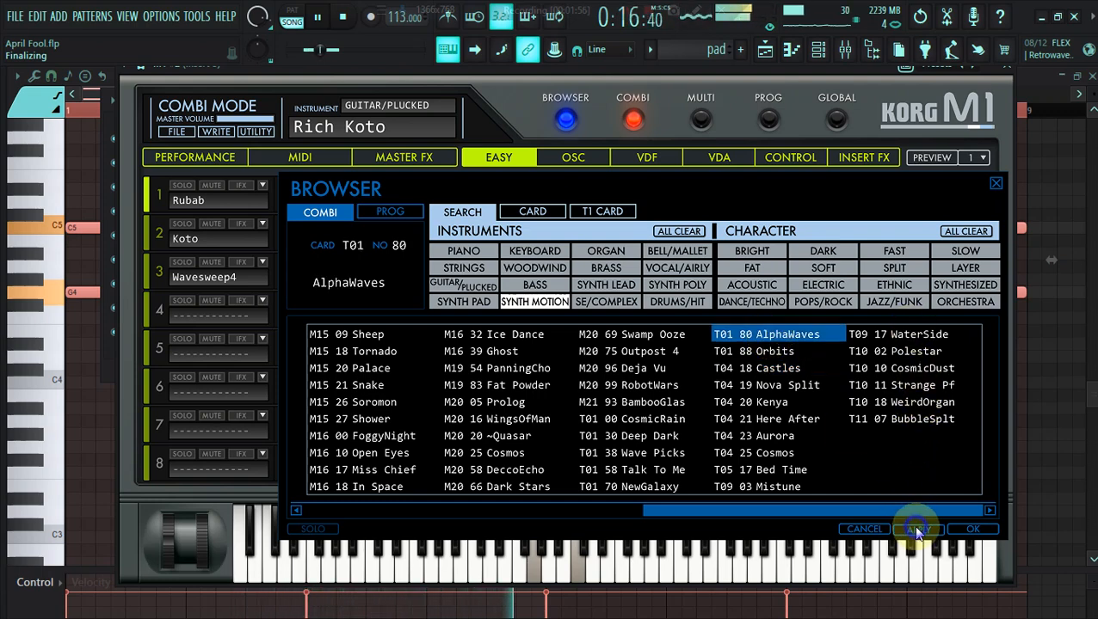
{"action": "left_click", "coordinate": [87, 413]}
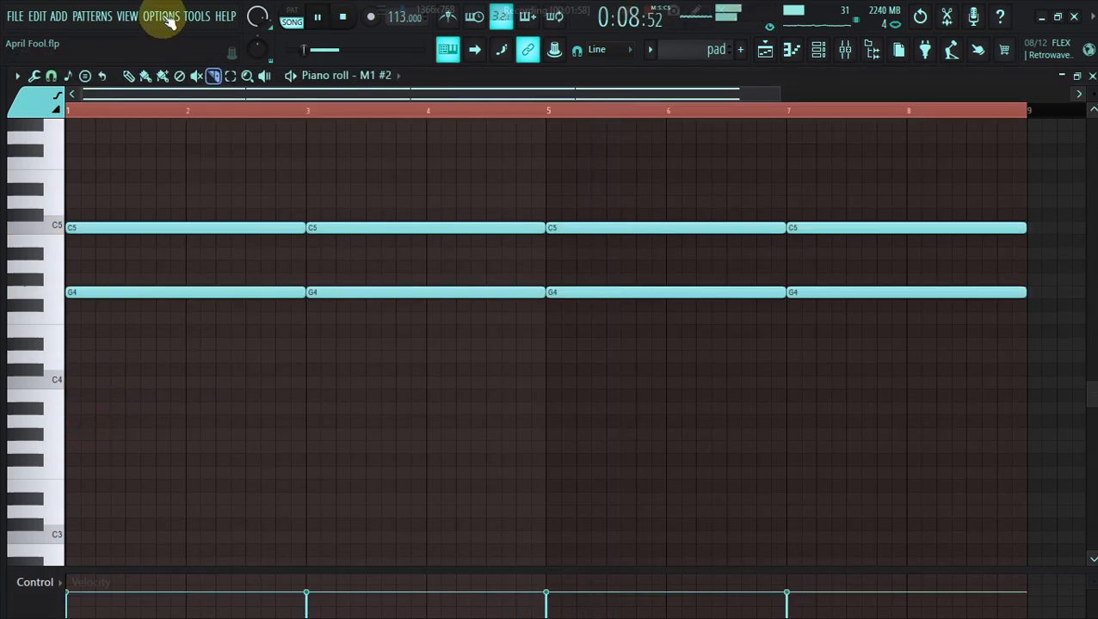
Select the four G4 notes in the M1 #2 piano roll and delete them.
{"action": "left_click", "coordinate": [230, 76]}
{"action": "left_click_drag", "start_coordinate": [219, 258], "coordinate": [946, 365]}
{"action": "key", "text": "Delete"}
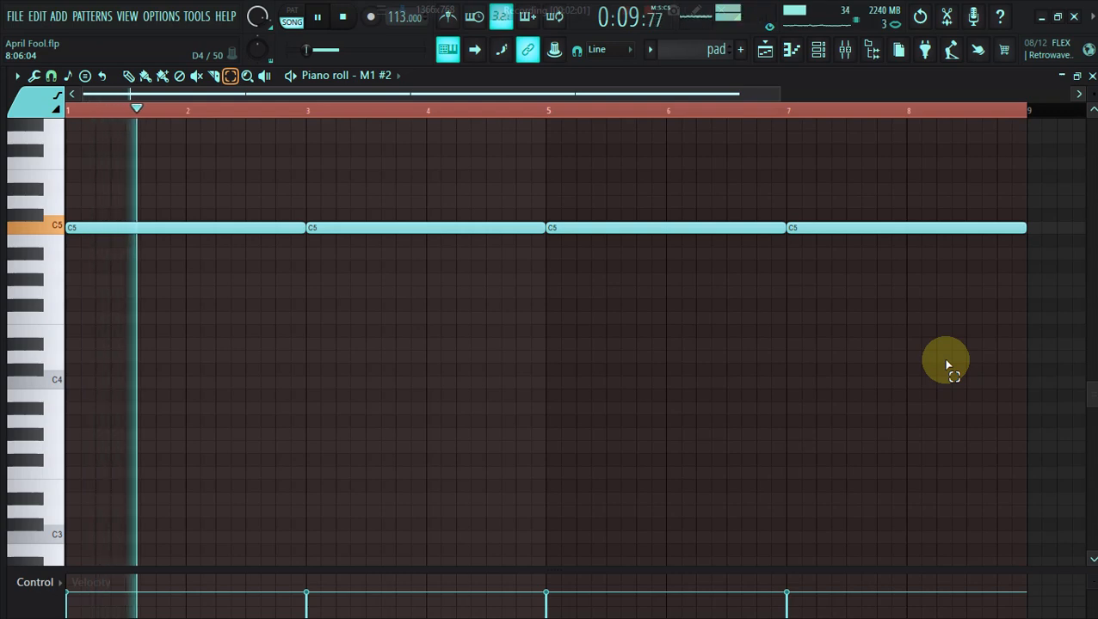
Try transposing the remaining C5 notes down semitone by semitone past F4 while checking the playback.
{"action": "key", "text": "shift+Down"}
{"action": "key", "text": "shift+Down"}
{"action": "key", "text": "shift+Down"}
{"action": "key", "text": "shift+Down"}
{"action": "key", "text": "shift+Down"}
{"action": "key", "text": "shift+Down"}
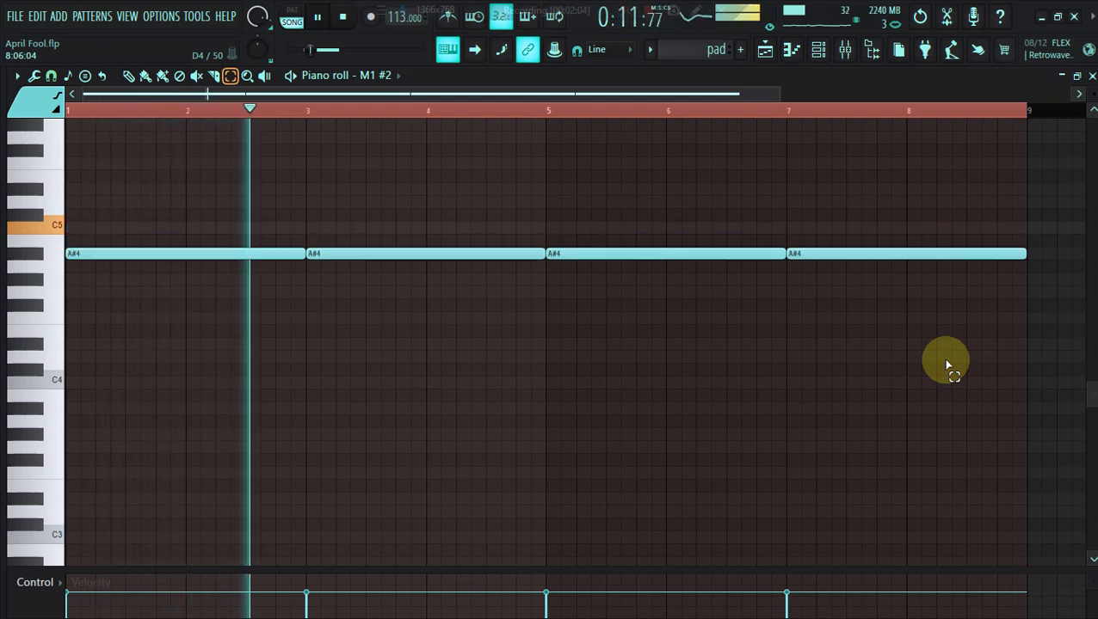
{"action": "scroll", "coordinate": [947, 366], "scroll_direction": "down", "scroll_amount": 1}
{"action": "key", "text": "shift+Down"}
{"action": "key", "text": "space"}
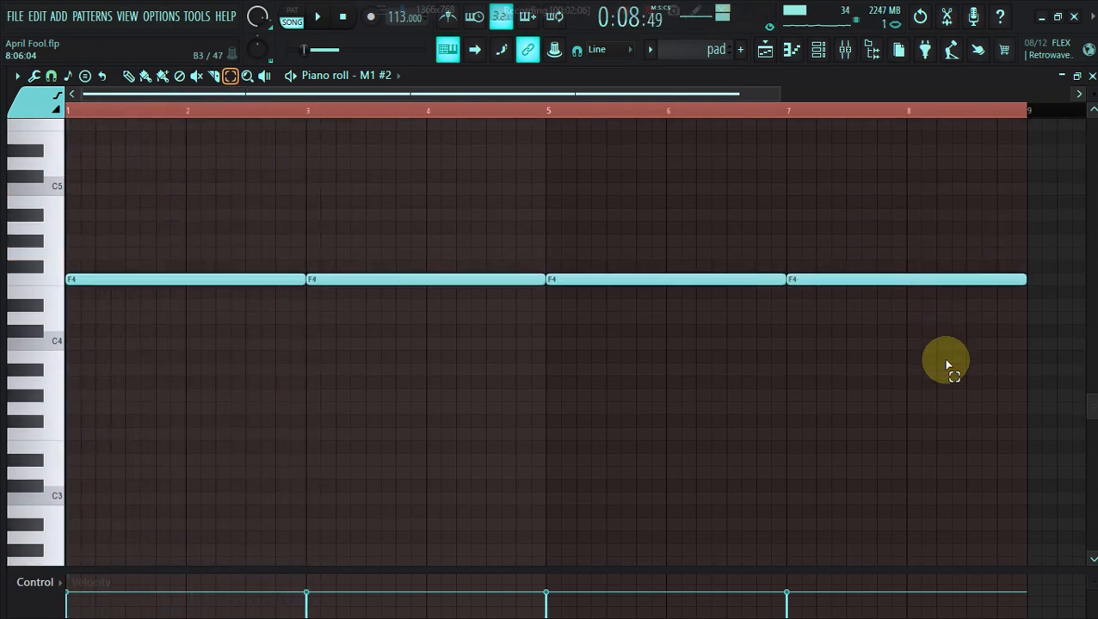
{"action": "key", "text": "shift+Down"}
{"action": "key", "text": "space"}
Undo the transpositions and the deletion of the G4 notes.
{"action": "key", "text": "ctrl+alt+z"}
{"action": "key", "text": "ctrl+alt+z"}
{"action": "key", "text": "ctrl+alt+z"}
{"action": "key", "text": "ctrl+alt+z"}
{"action": "key", "text": "ctrl+alt+z"}
{"action": "key", "text": "ctrl+alt+z"}
{"action": "key", "text": "ctrl+alt+z"}
{"action": "key", "text": "ctrl+alt+z"}
{"action": "key", "text": "ctrl+alt+z"}
{"action": "key", "text": "ctrl+alt+z"}
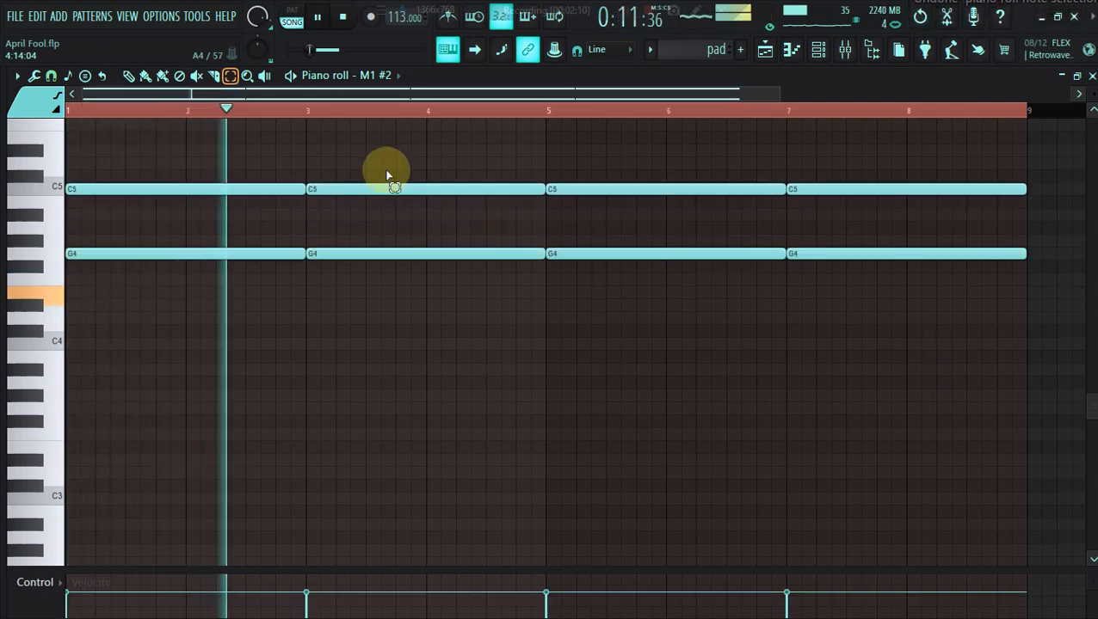
Delete the C5 note at bar 1, the G4 note at bar 3 and the C5 note at bar 5.
{"action": "left_click", "coordinate": [258, 188]}
{"action": "key", "text": "space"}
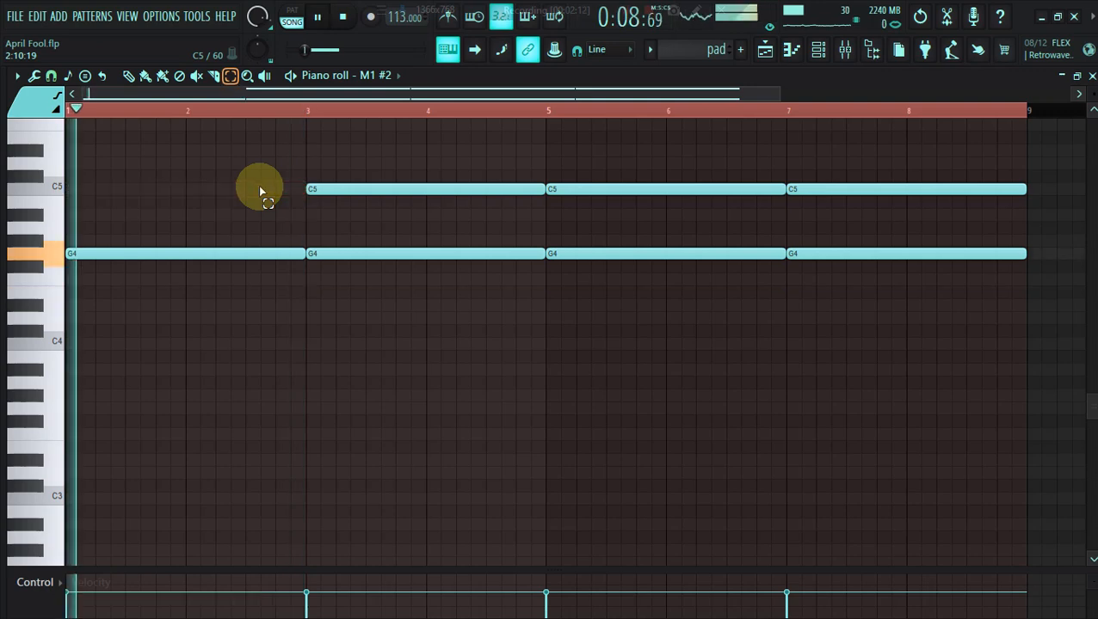
{"action": "left_click", "coordinate": [354, 253]}
{"action": "key", "text": "Delete"}
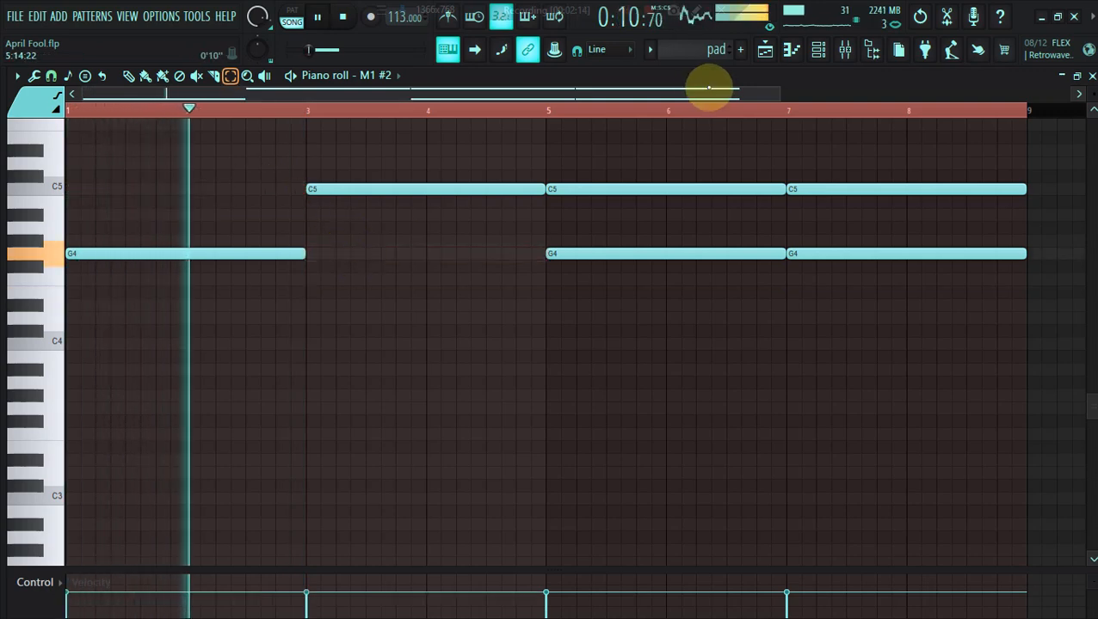
{"action": "left_click", "coordinate": [660, 189]}
{"action": "key", "text": "Delete"}
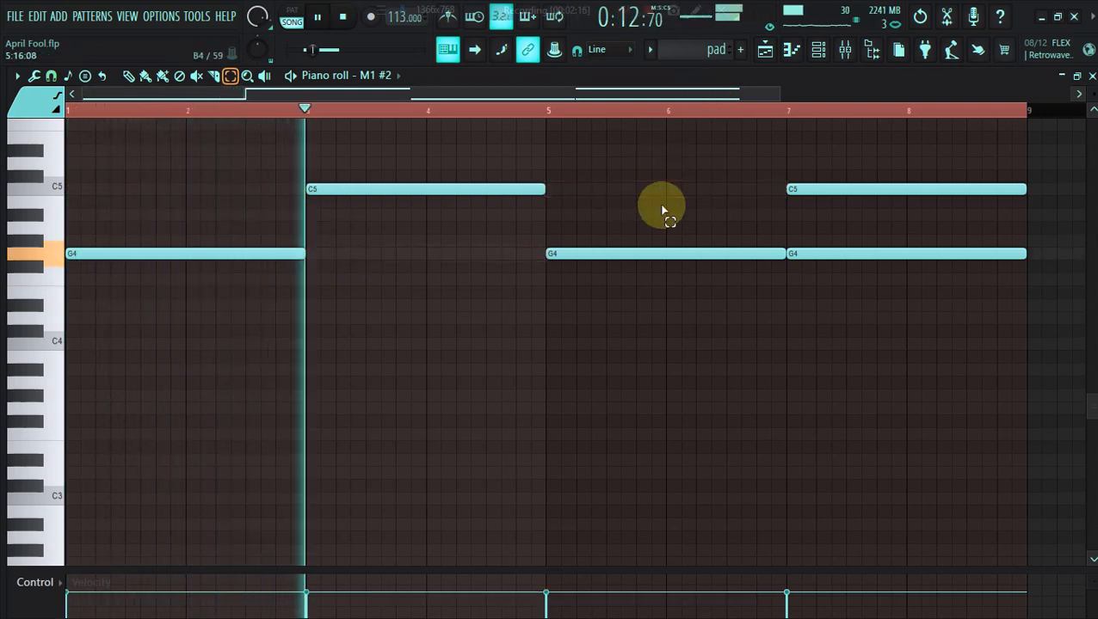
Select only the C5 note at bar 3 and transpose it down one octave to C4.
{"action": "left_click", "coordinate": [834, 193]}
{"action": "left_click", "coordinate": [422, 191], "text": "shift"}
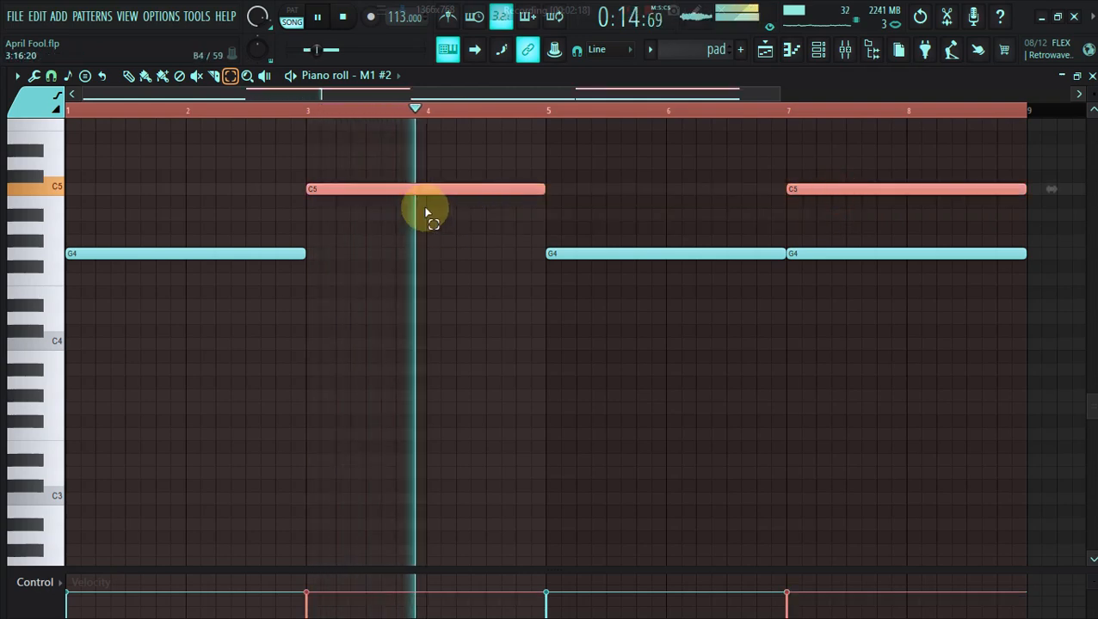
{"action": "left_click", "coordinate": [422, 197]}
{"action": "left_click", "coordinate": [421, 191]}
{"action": "key", "text": "ctrl+Down"}
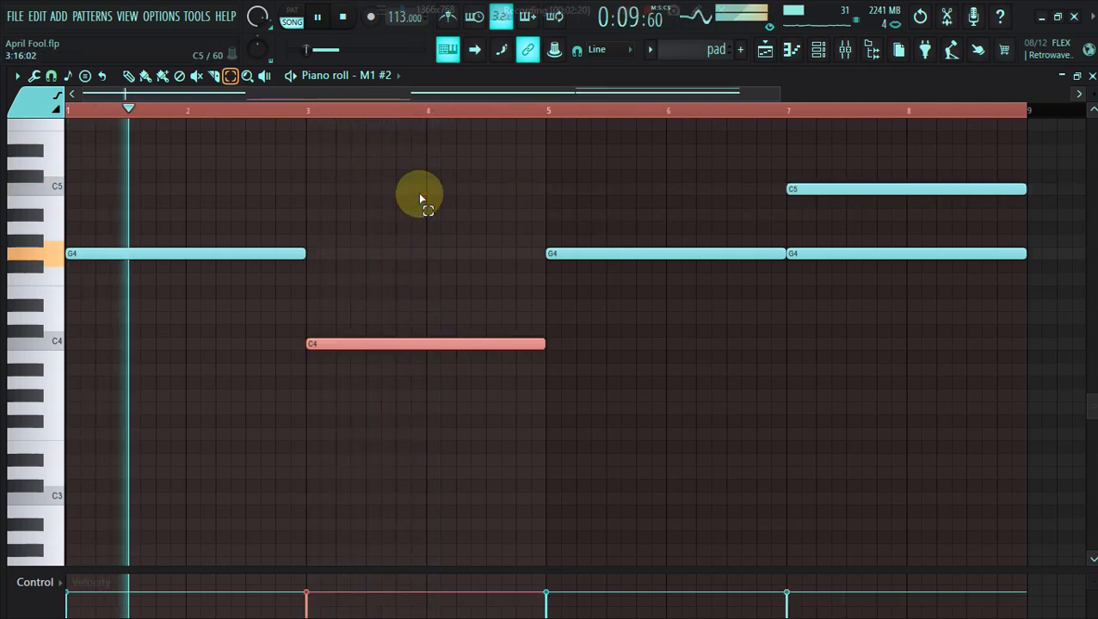
Delete all notes from bar 5 onward and stretch the first G4 note to the start of bar 9.
{"action": "left_click", "coordinate": [143, 75]}
{"action": "right_click", "coordinate": [533, 172]}
{"action": "right_click", "coordinate": [861, 254]}
{"action": "right_click", "coordinate": [934, 186]}
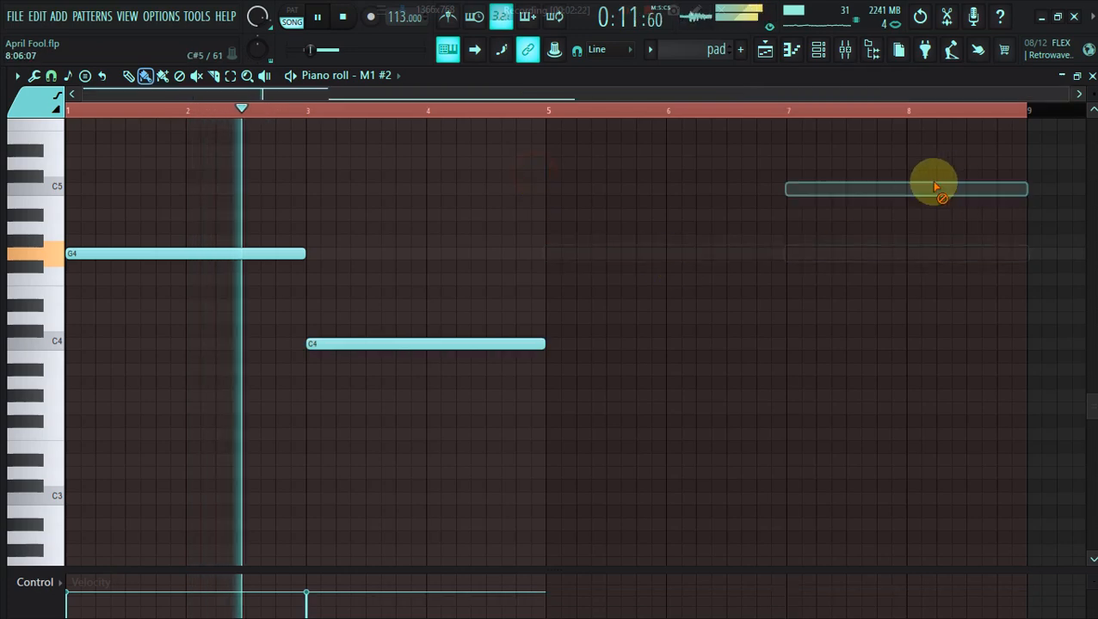
{"action": "left_click_drag", "start_coordinate": [306, 252], "coordinate": [1021, 255]}
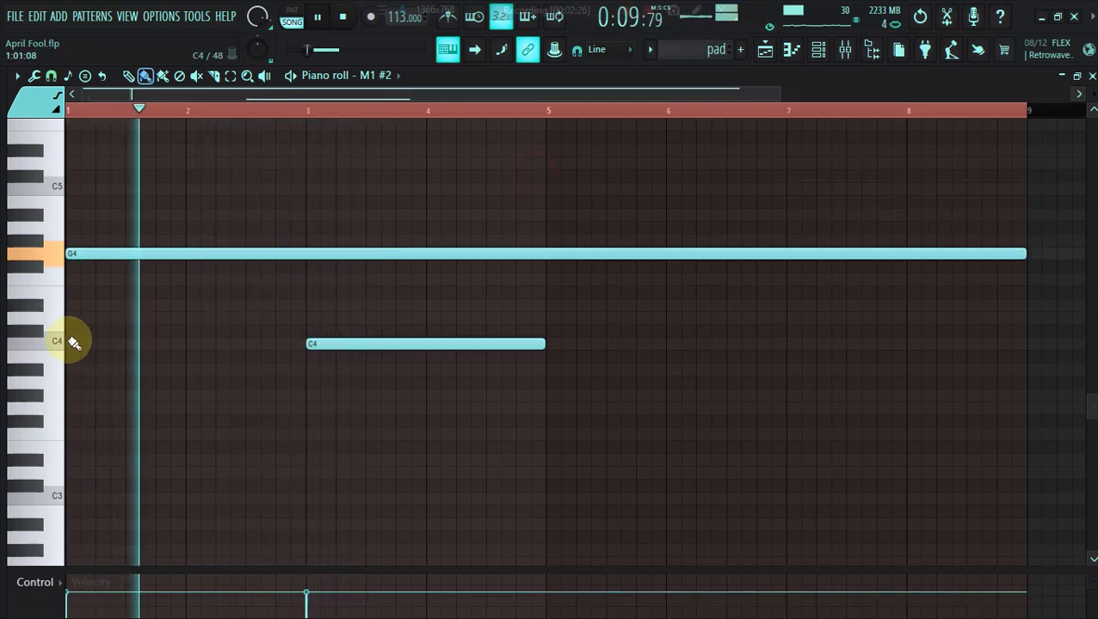
Lower the velocity of the C4 note at bar 3 to about 34% and remove the stray C#4 note.
{"action": "left_click_drag", "start_coordinate": [310, 592], "coordinate": [310, 604]}
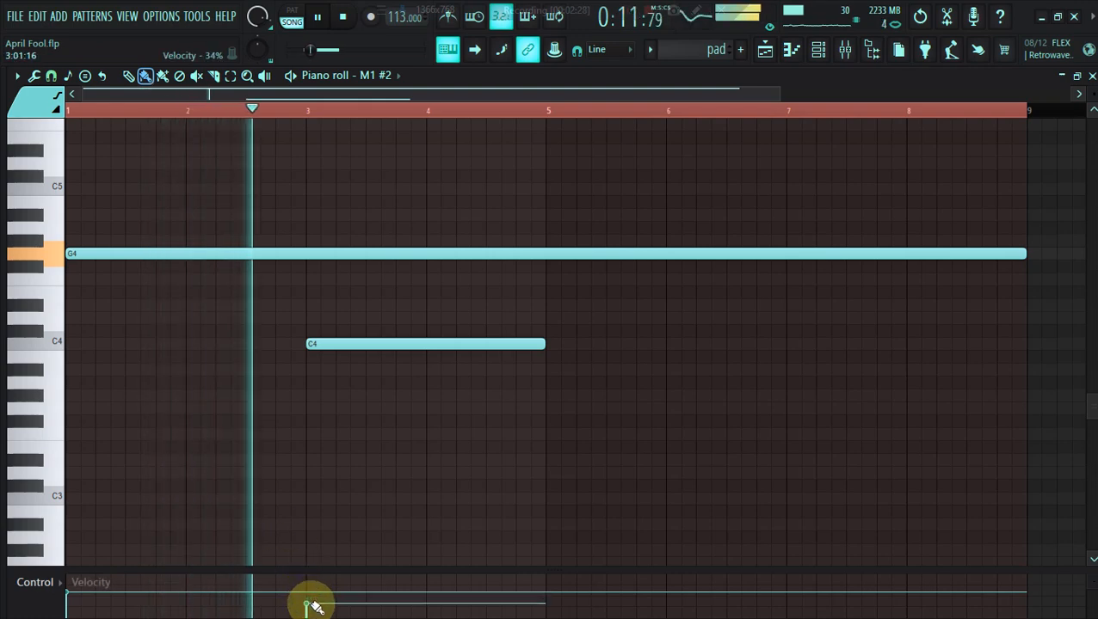
{"action": "left_click", "coordinate": [482, 332]}
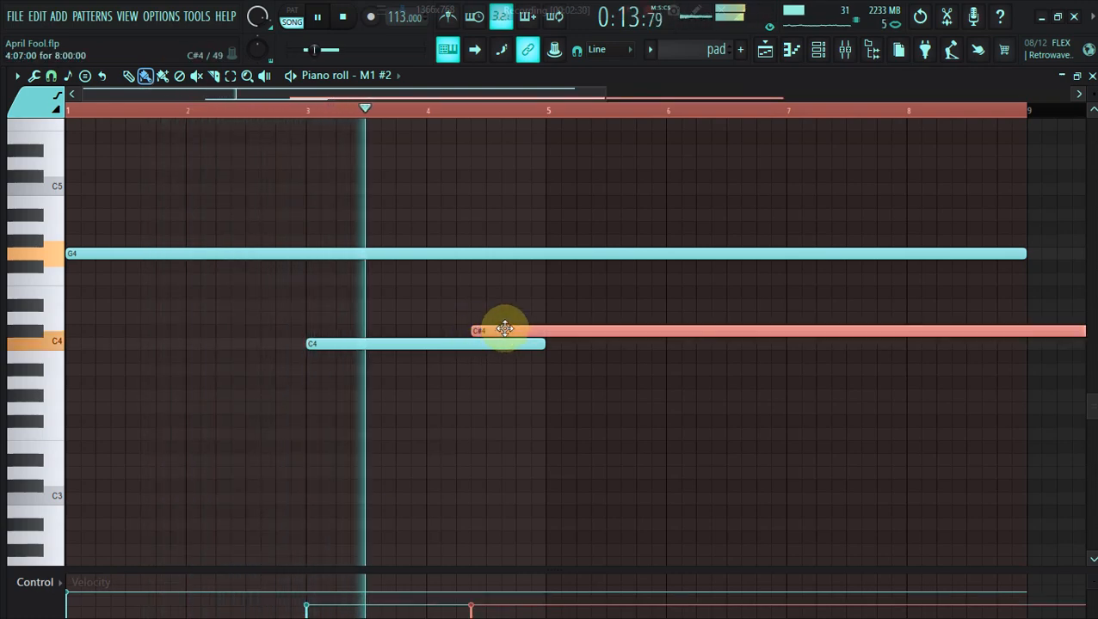
{"action": "right_click", "coordinate": [504, 329]}
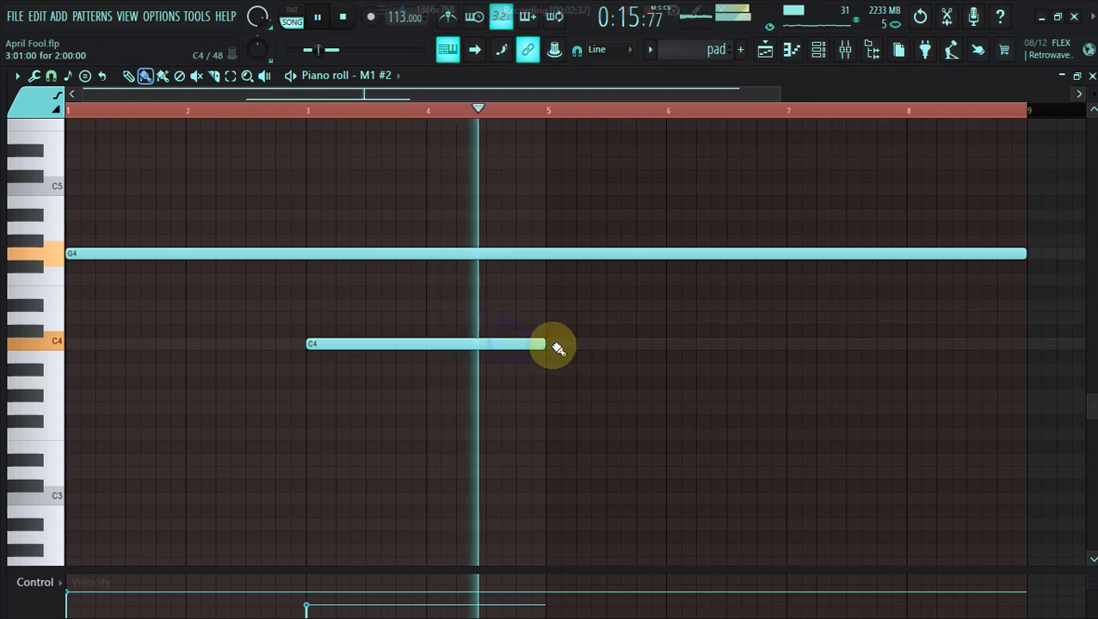
Add two-bar C4 notes at bars 1, 5 and 7, removing the misplaced one at bar 6.
{"action": "left_click", "coordinate": [669, 345]}
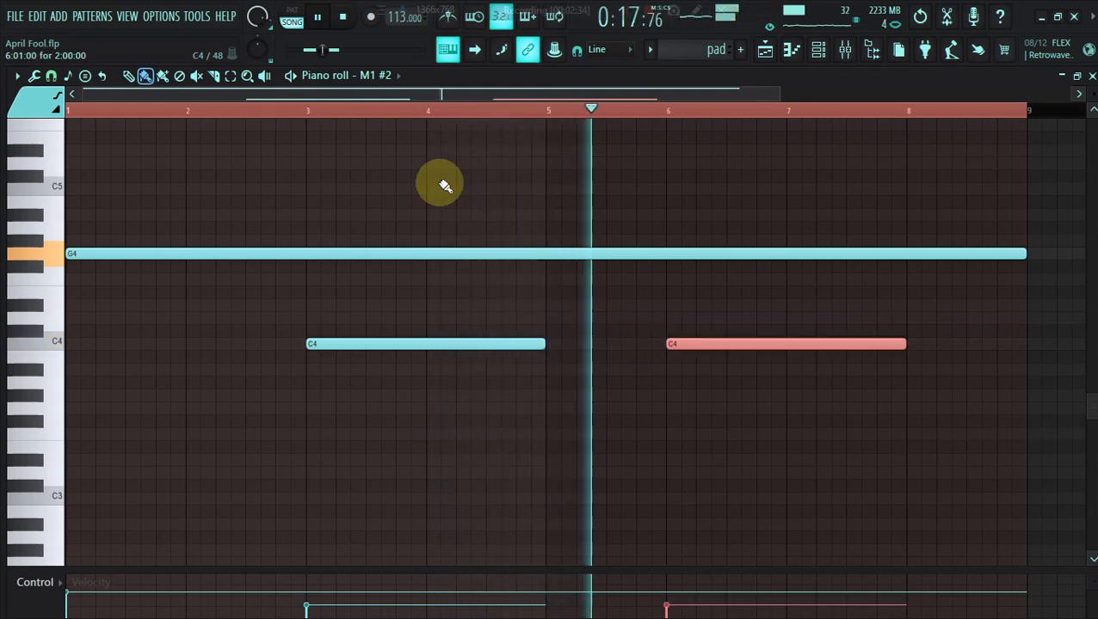
{"action": "left_click", "coordinate": [72, 343]}
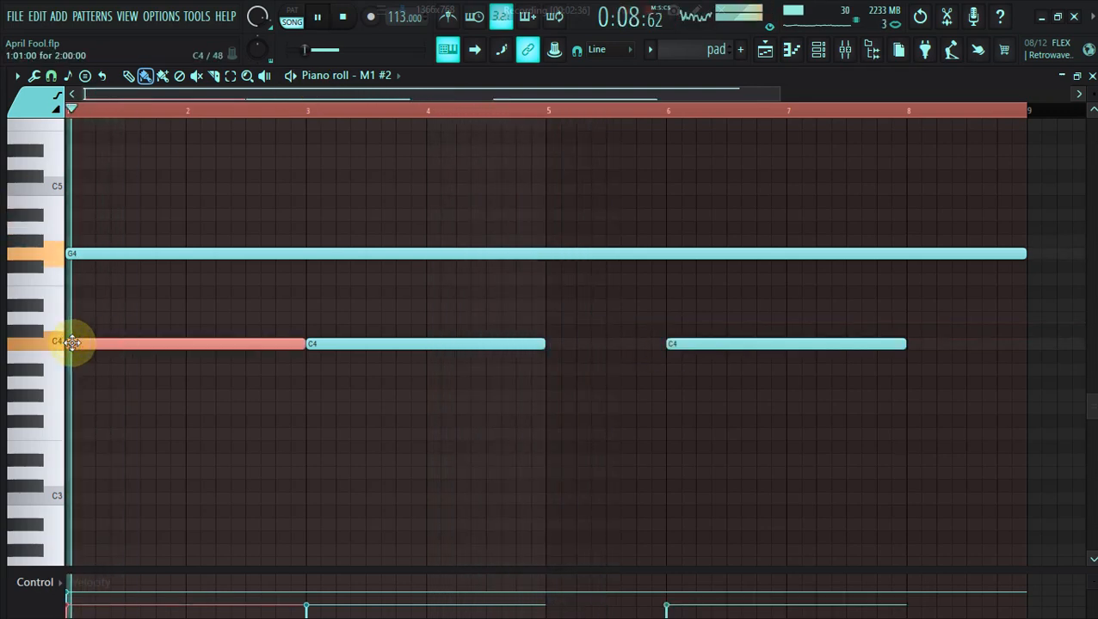
{"action": "right_click", "coordinate": [700, 346]}
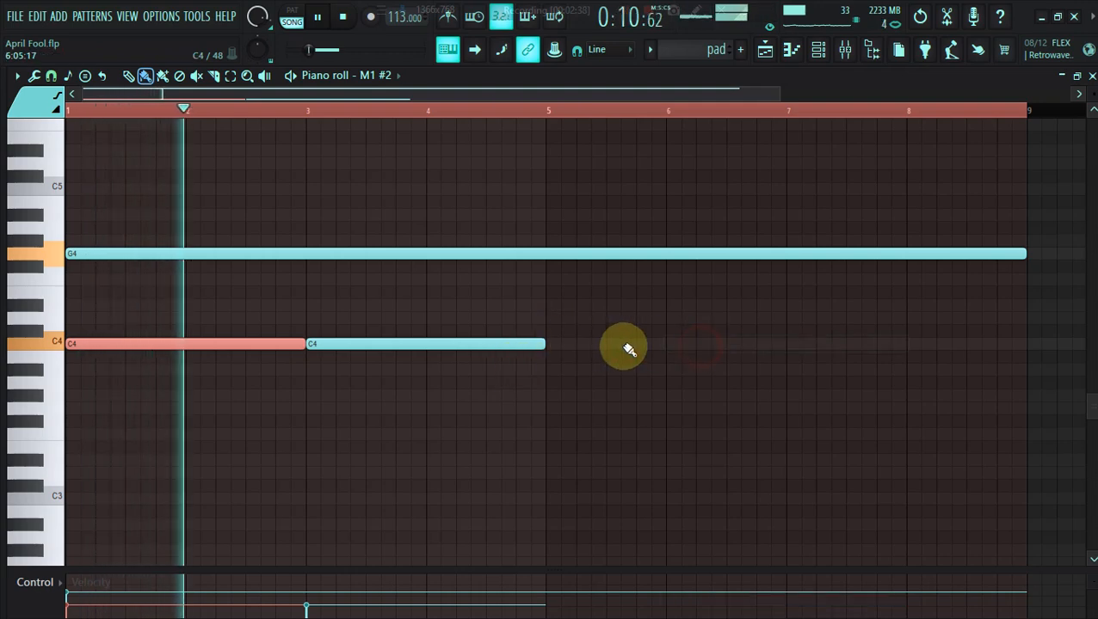
{"action": "left_click", "coordinate": [554, 344]}
{"action": "left_click", "coordinate": [792, 343]}
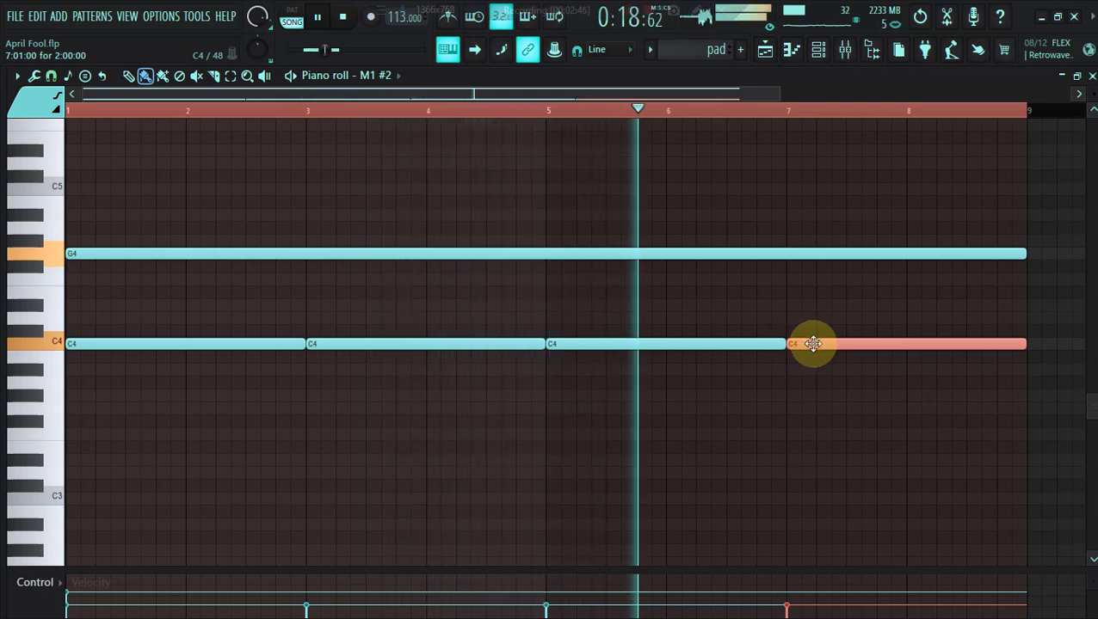
Delete the C4 notes from bar 3 onward and stretch the first C4 note to the start of bar 9.
{"action": "right_click", "coordinate": [813, 344]}
{"action": "right_click", "coordinate": [399, 345]}
{"action": "key", "text": "space"}
{"action": "left_click_drag", "start_coordinate": [304, 345], "coordinate": [1019, 347]}
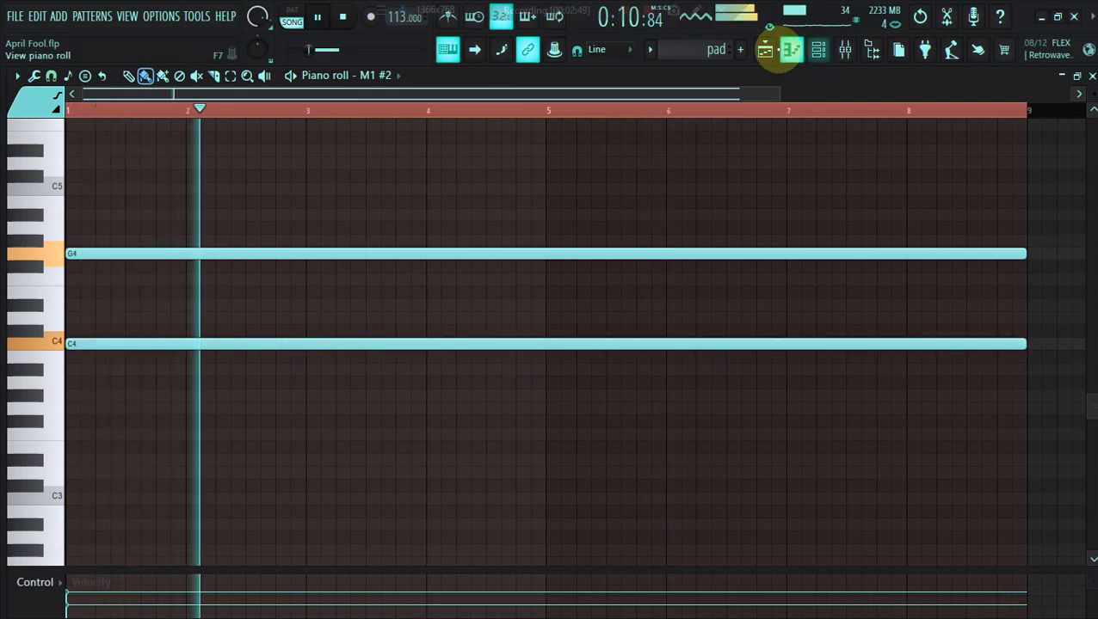
Show the playlist and the file browser, and look inside the (VDD) MDU AKA TRP - THE ORIGINATOR PACK folder.
{"action": "left_click", "coordinate": [768, 50]}
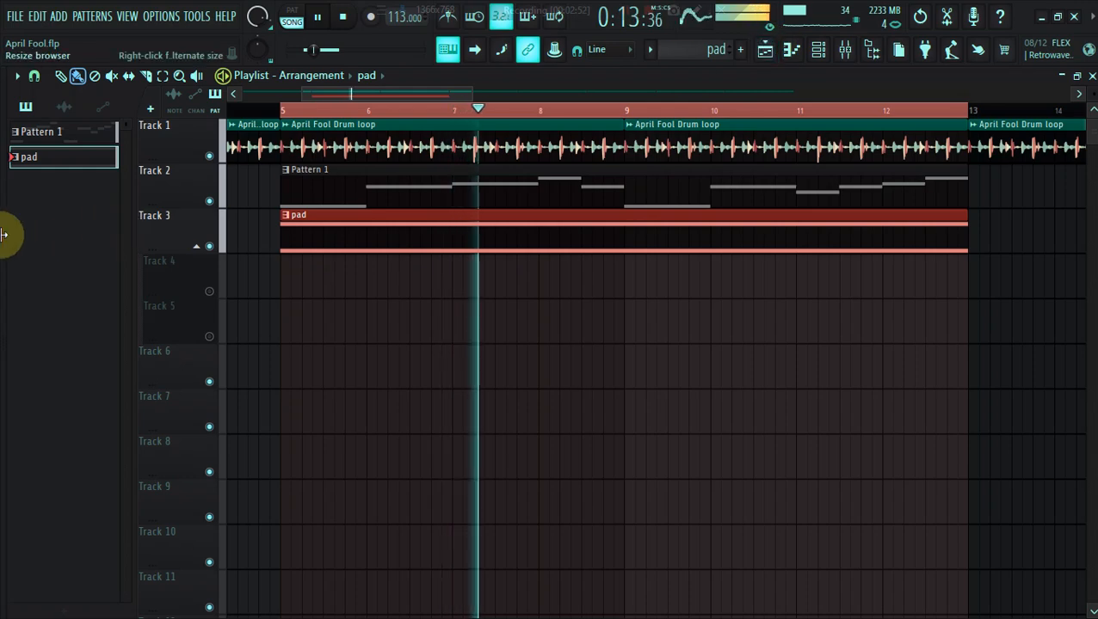
{"action": "mouse_move", "coordinate": [35, 238]}
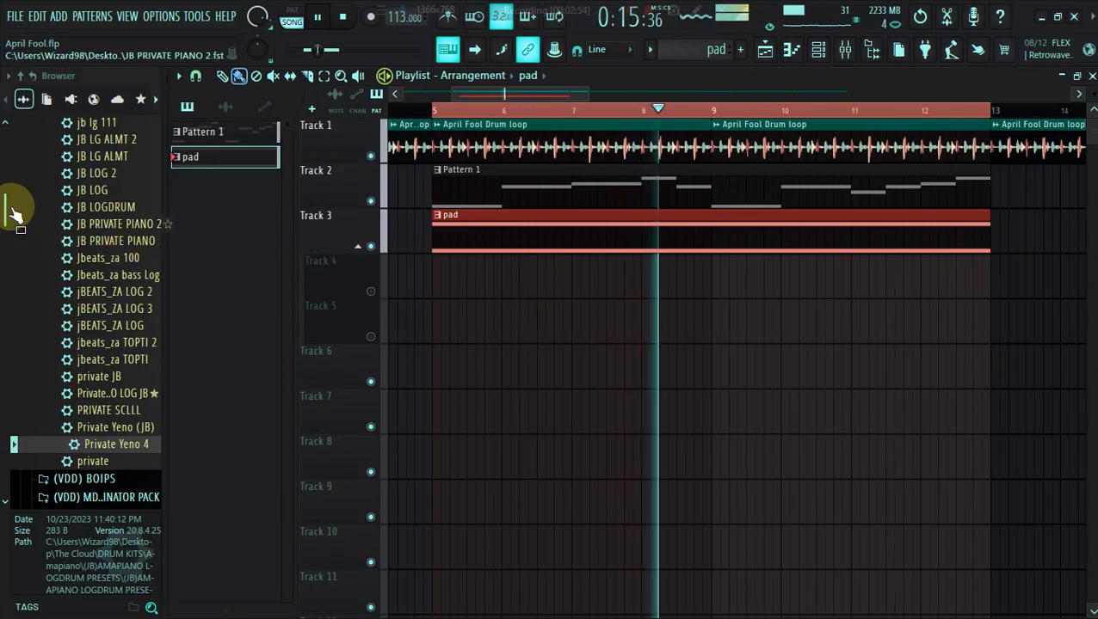
{"action": "left_click_drag", "start_coordinate": [5, 202], "coordinate": [95, 249]}
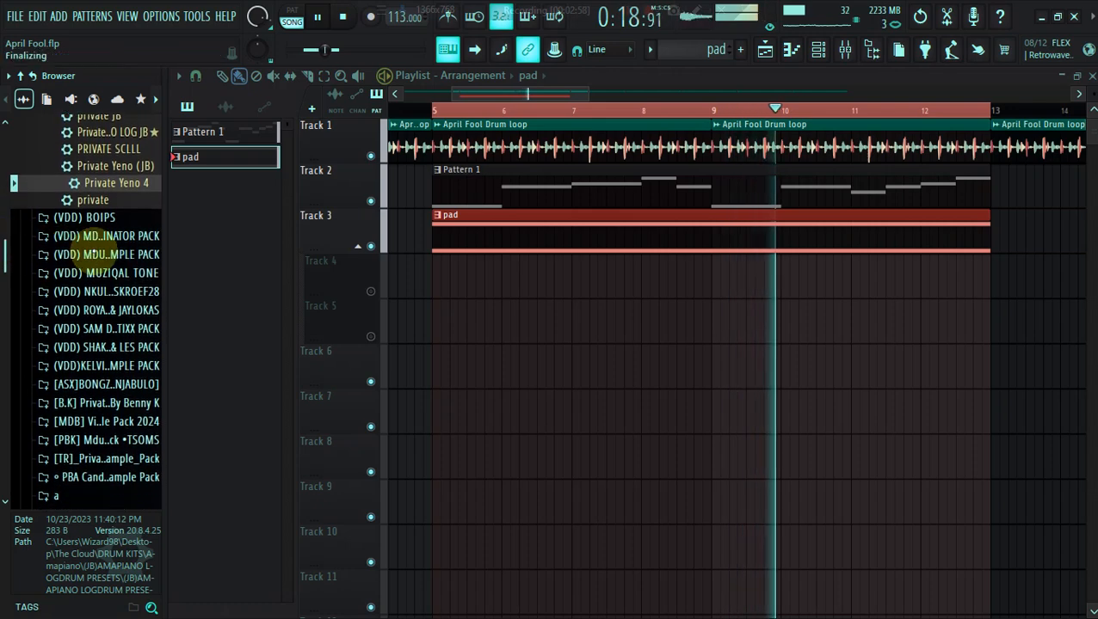
{"action": "left_click", "coordinate": [114, 238]}
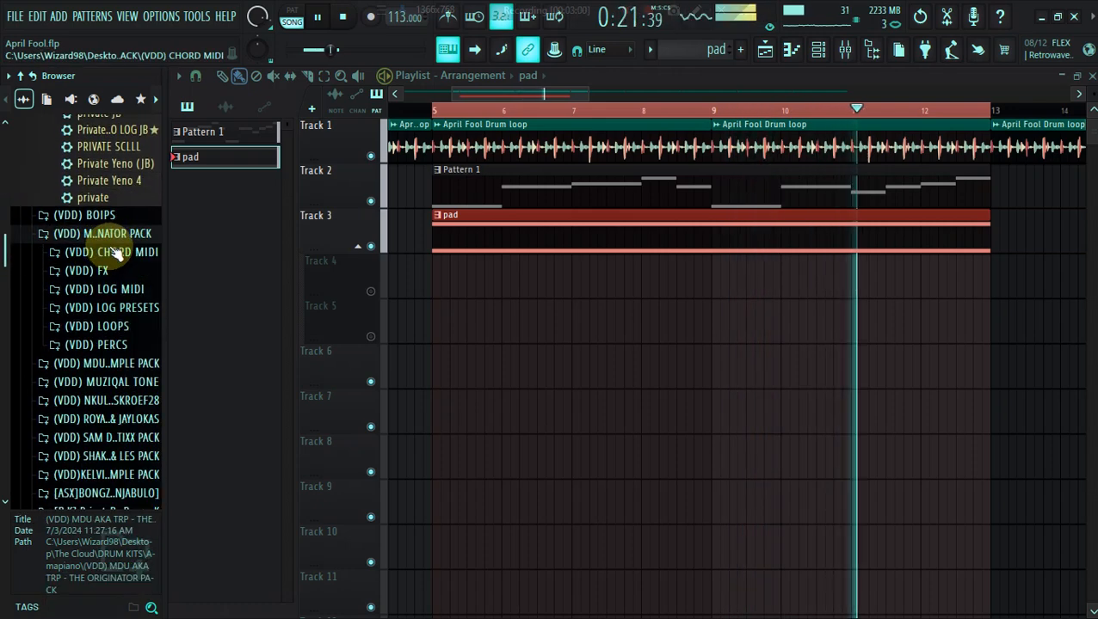
{"action": "left_click", "coordinate": [114, 238]}
Look through the (VDD) MDU AKA TRP SAMPLE PACK folder and its inner pack folder, and collapse both.
{"action": "left_click", "coordinate": [118, 252]}
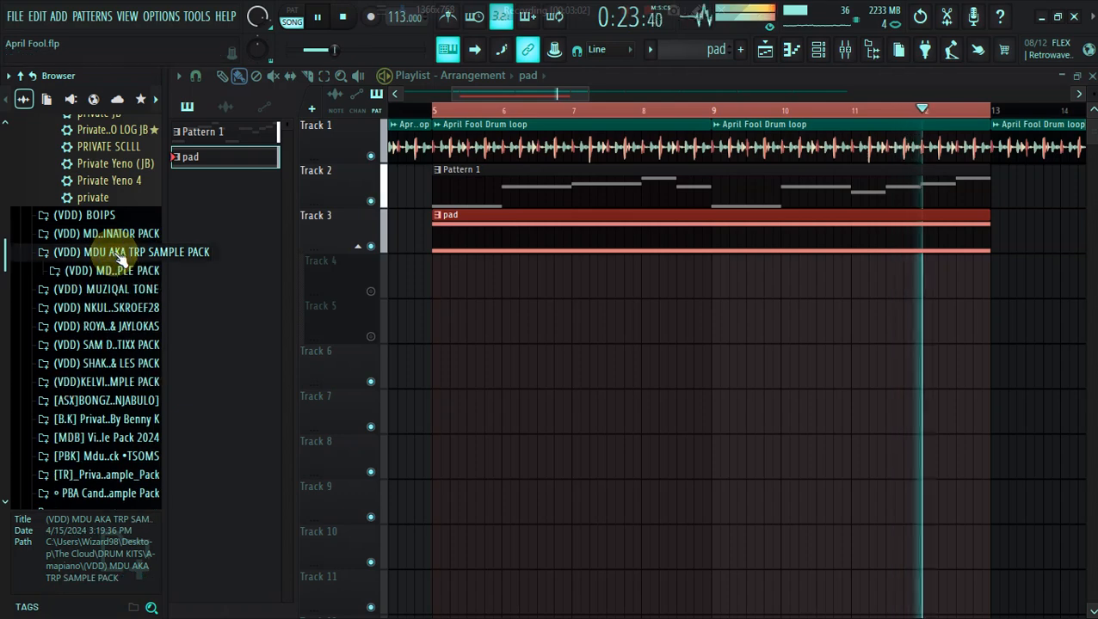
{"action": "left_click", "coordinate": [121, 272]}
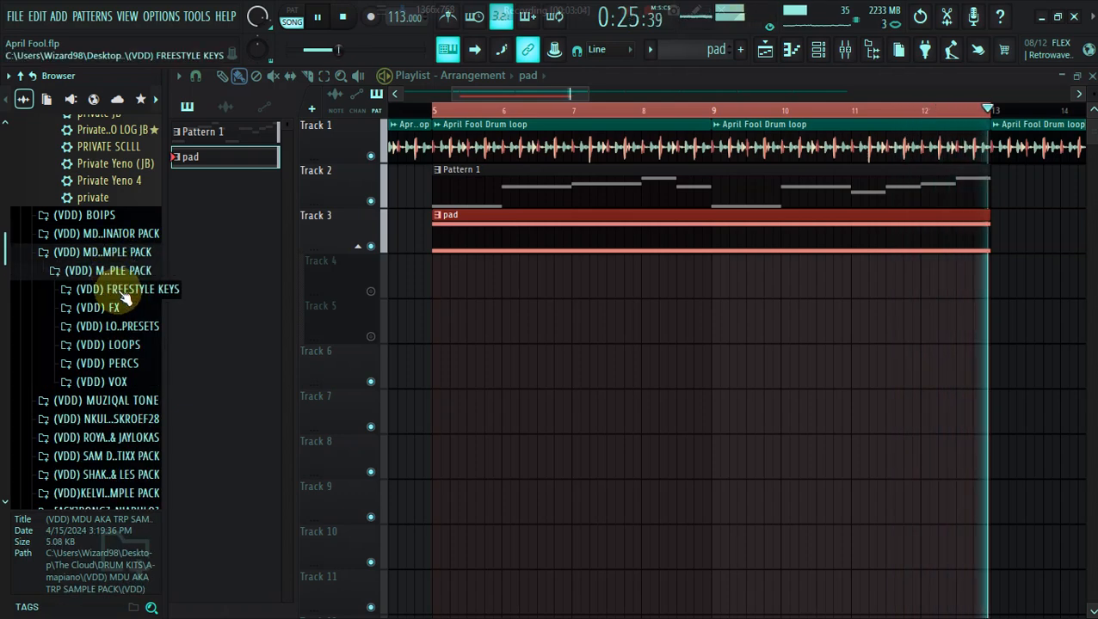
{"action": "left_click", "coordinate": [116, 270]}
{"action": "left_click", "coordinate": [112, 255]}
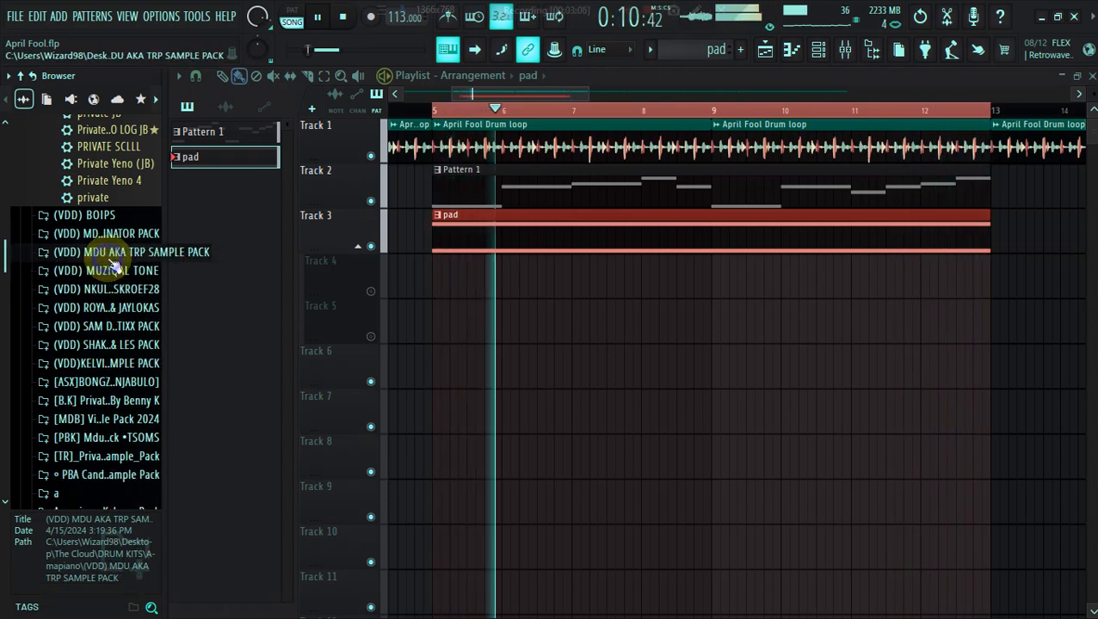
Look through the FX and PERCS folders of the (VDD) MDU AKA TRP - THE ORIGINATOR PACK and collapse the pack.
{"action": "left_click", "coordinate": [108, 253]}
{"action": "left_click", "coordinate": [113, 236]}
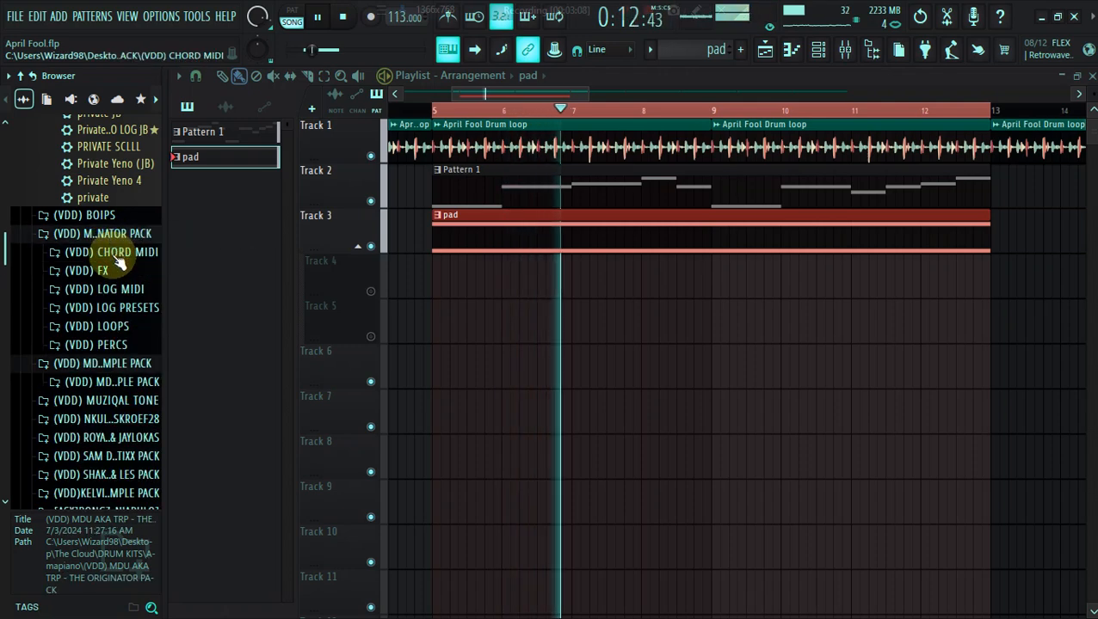
{"action": "left_click", "coordinate": [115, 270]}
{"action": "left_click", "coordinate": [116, 272]}
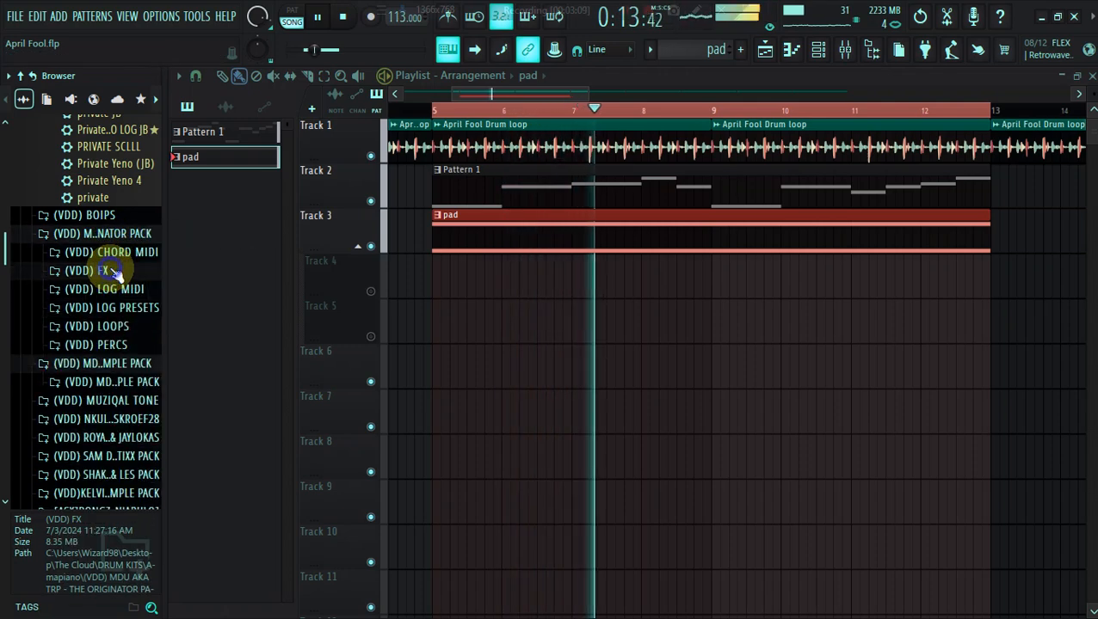
{"action": "left_click", "coordinate": [115, 344]}
{"action": "left_click", "coordinate": [105, 171]}
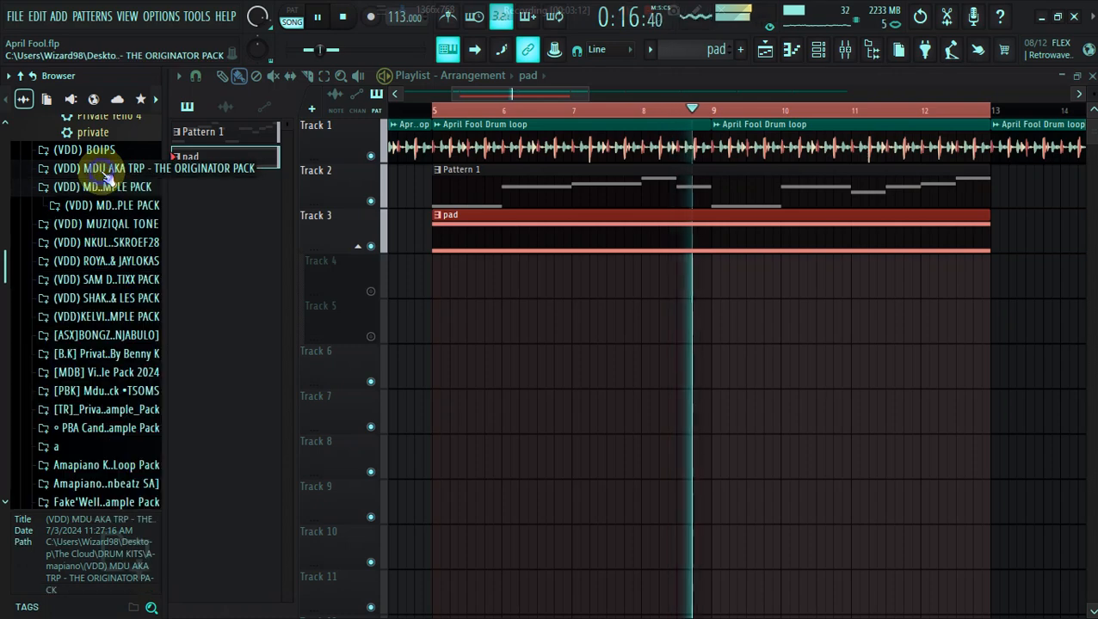
Look through the (VDD) PERCS folder inside the (VDD) MDU AKA TRP SAMPLE PACK and collapse its inner pack folder.
{"action": "left_click", "coordinate": [105, 204]}
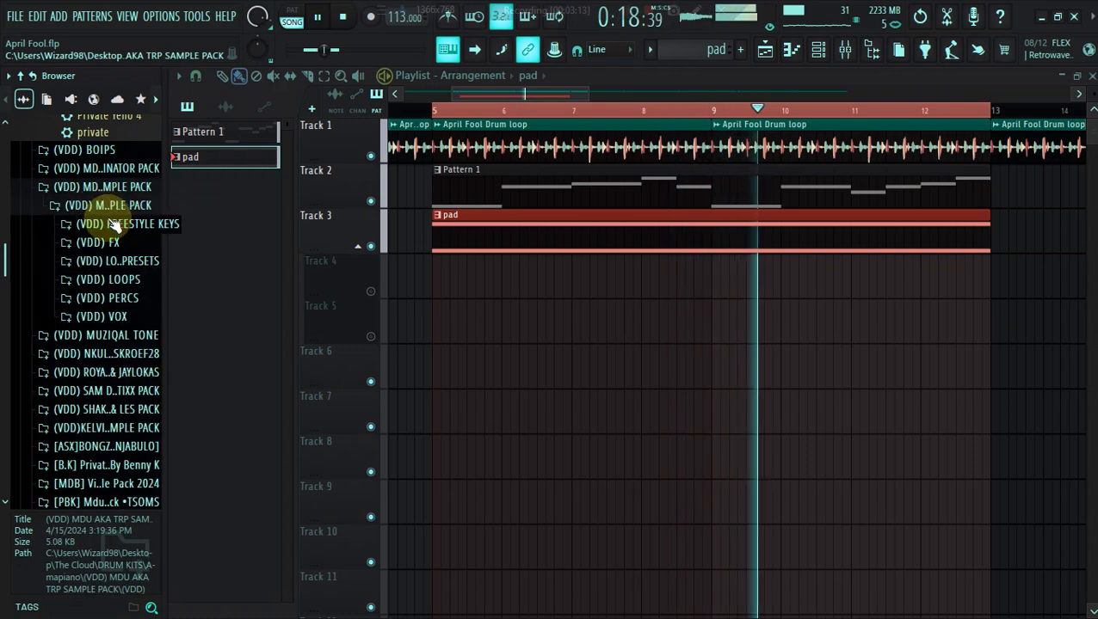
{"action": "left_click", "coordinate": [115, 301]}
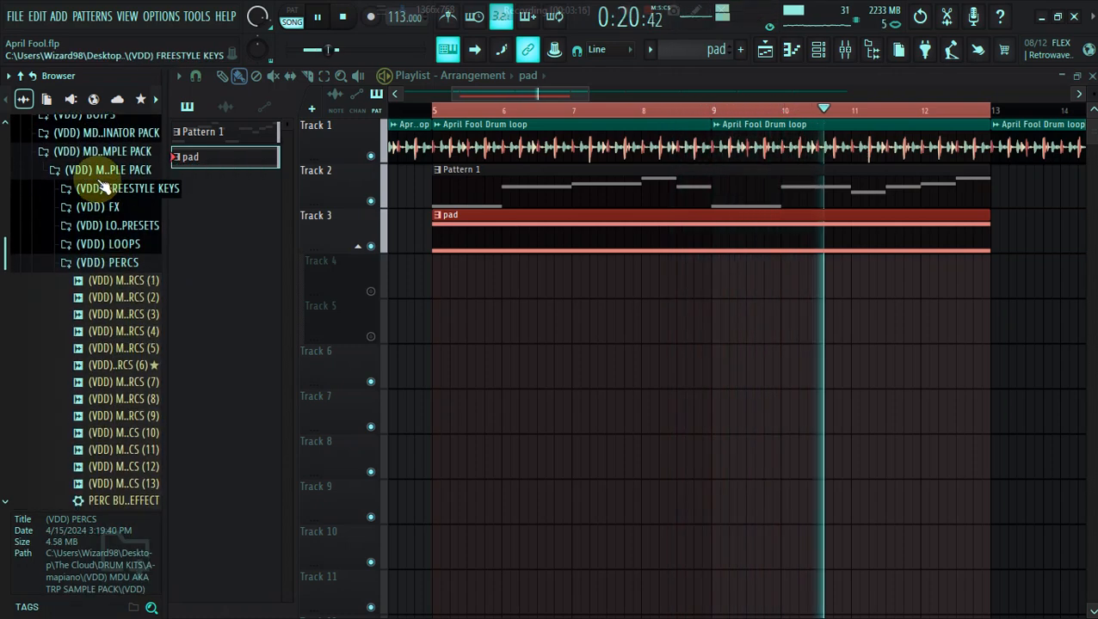
{"action": "left_click", "coordinate": [99, 170]}
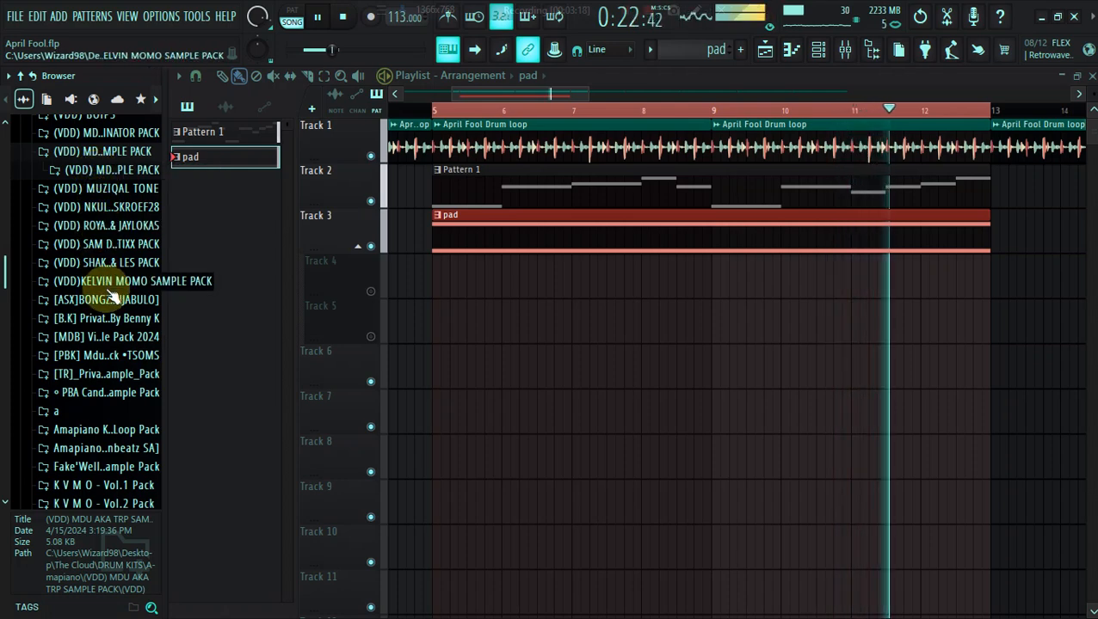
Preview the Background Voices and Kids_75BPM samples from the Atmosphere folder of the Two Sides Of My Story Sample Pack.
{"action": "left_click", "coordinate": [99, 355]}
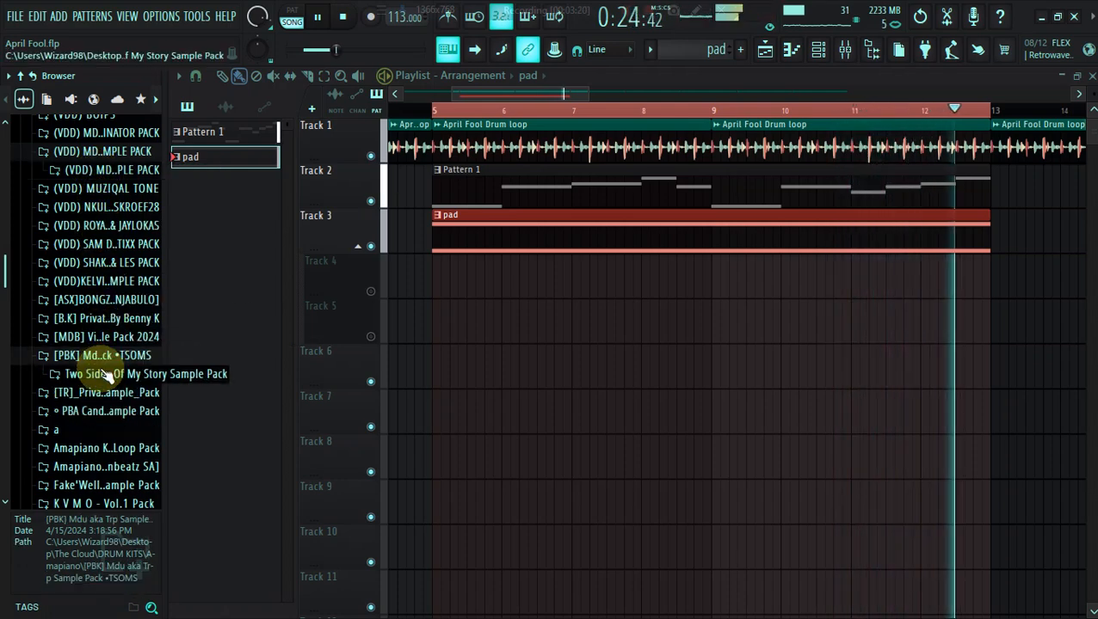
{"action": "left_click", "coordinate": [103, 369]}
{"action": "left_click", "coordinate": [94, 297]}
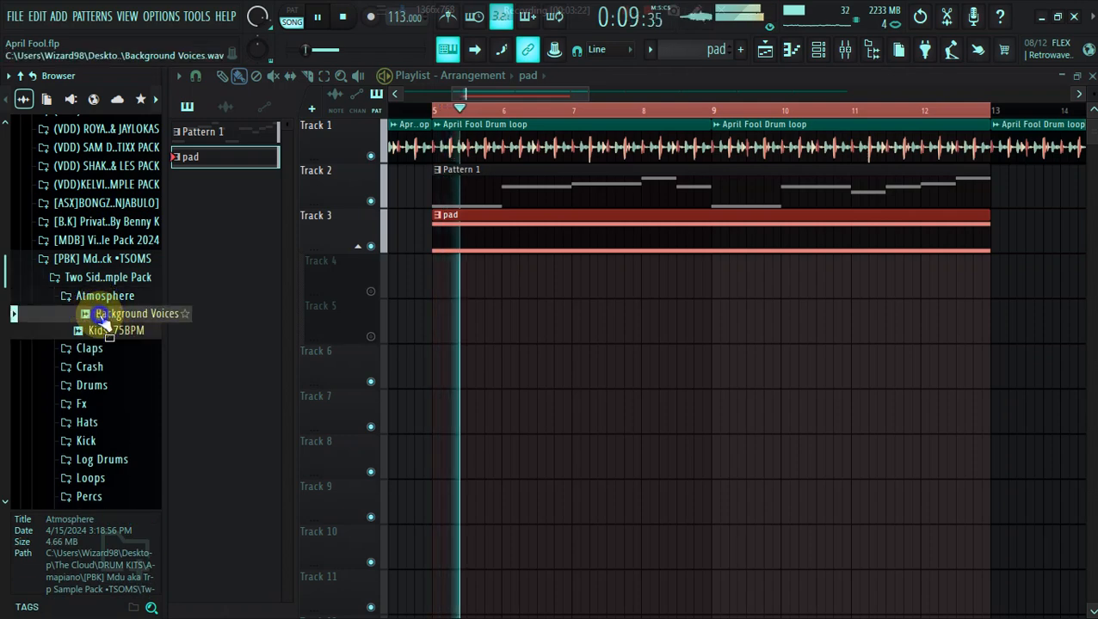
{"action": "left_click", "coordinate": [107, 317]}
{"action": "left_click", "coordinate": [116, 332]}
Place Background Voices clips on Track 4 at bars 5 and 9, enable the track, and hide the file browser.
{"action": "mouse_move", "coordinate": [110, 313]}
{"action": "left_mouse_down"}
{"action": "mouse_move", "coordinate": [453, 273]}
{"action": "mouse_move", "coordinate": [439, 275]}
{"action": "left_mouse_up"}
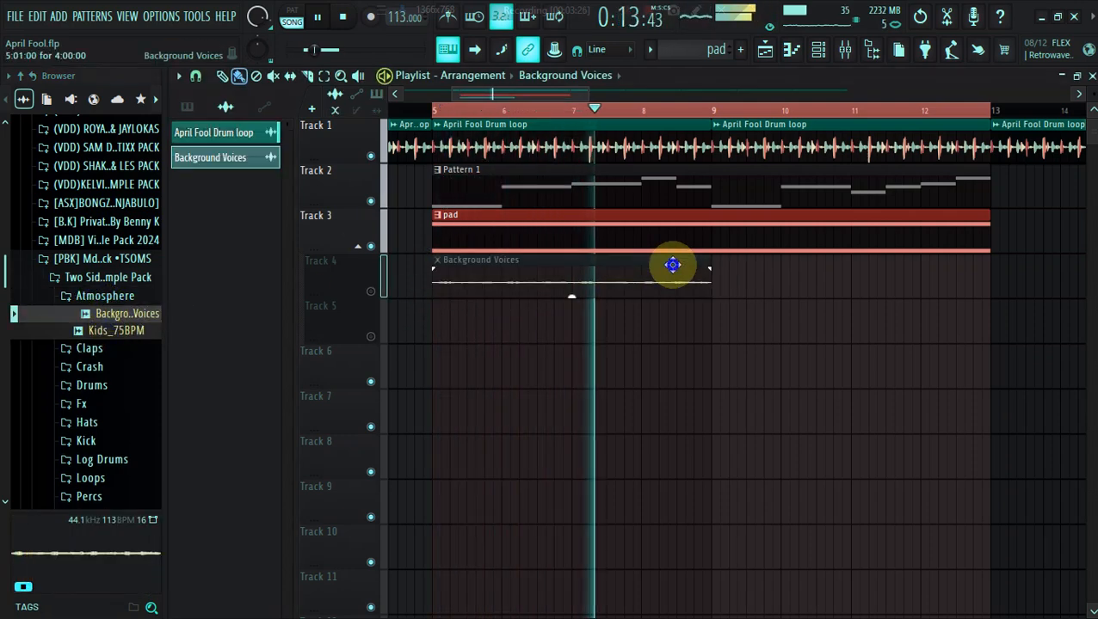
{"action": "left_click", "coordinate": [711, 289]}
{"action": "left_click", "coordinate": [373, 292]}
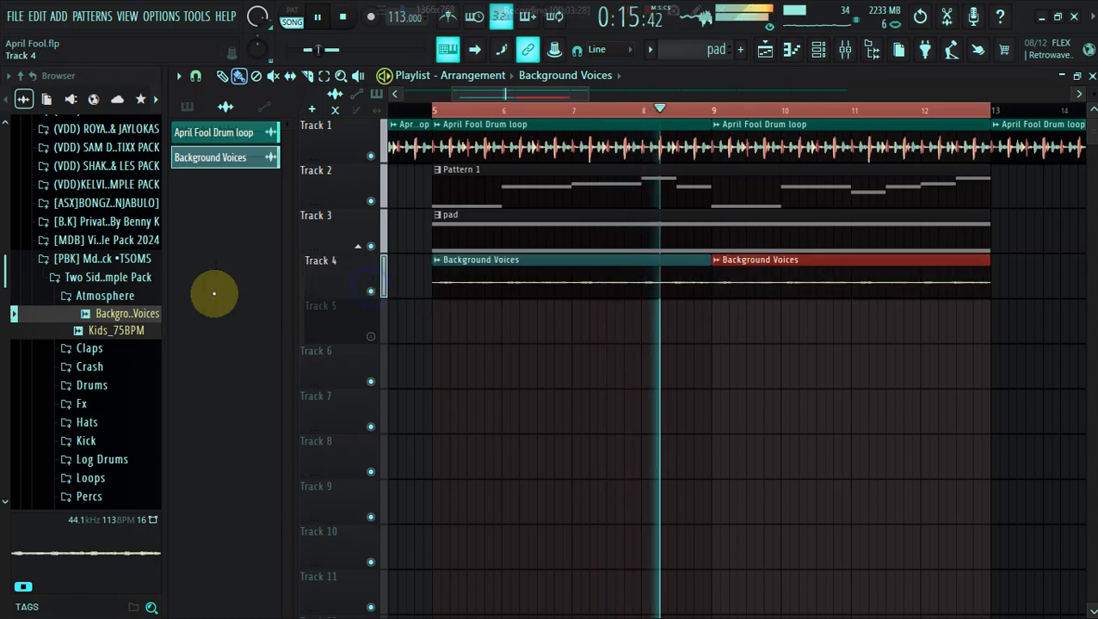
{"action": "left_click", "coordinate": [3, 282]}
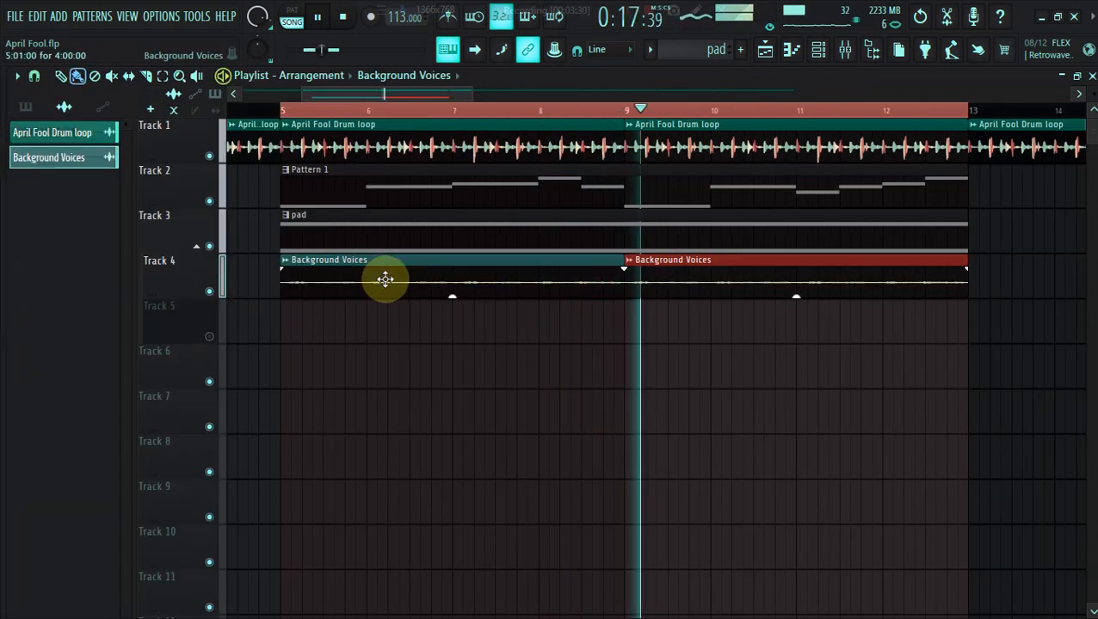
Open the Background Voices clip's channel settings and assign it to a free mixer track.
{"action": "left_click", "coordinate": [386, 278]}
{"action": "double_click", "coordinate": [473, 299]}
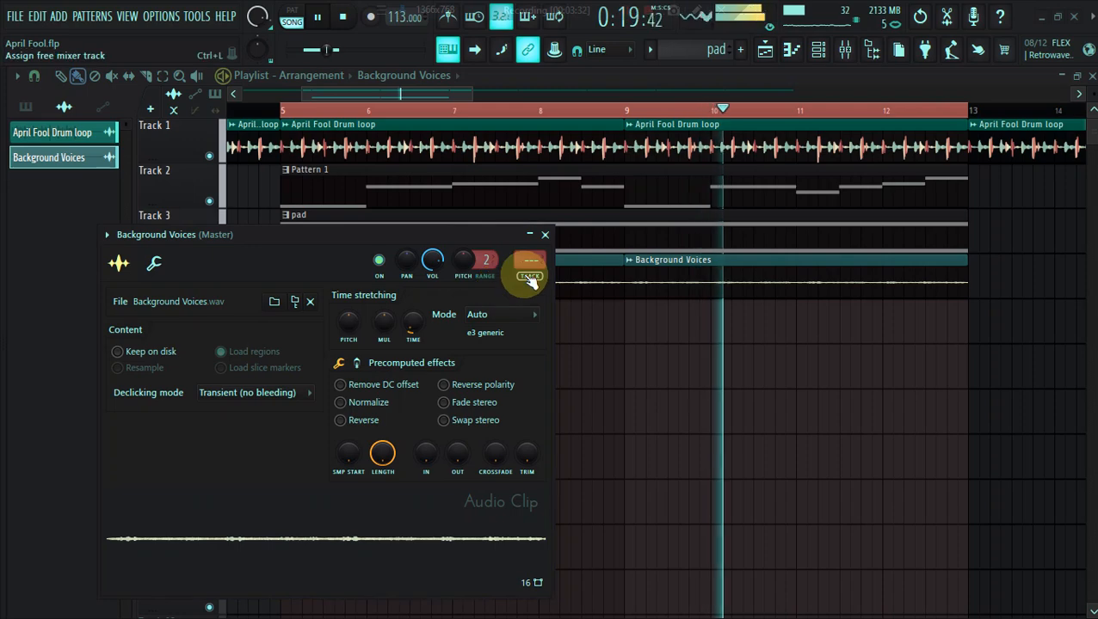
{"action": "left_click", "coordinate": [530, 277]}
Load Endless Smile in the first effect slot of the Background Voices mixer track with 44% intensity and the Helium Jumping preset.
{"action": "left_click", "coordinate": [977, 123]}
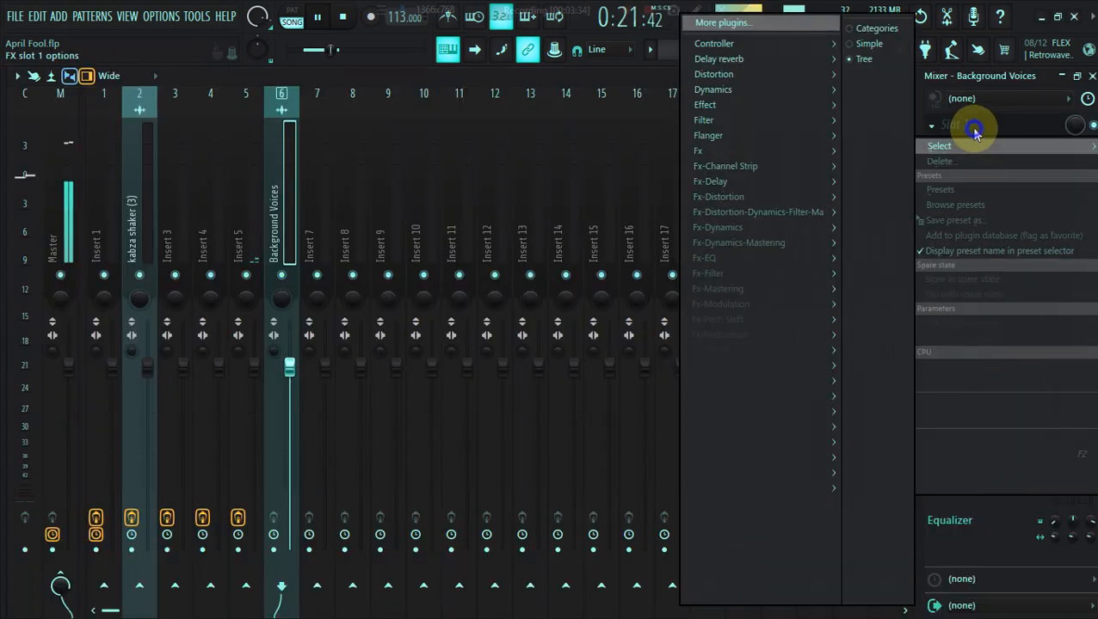
{"action": "mouse_move", "coordinate": [720, 110]}
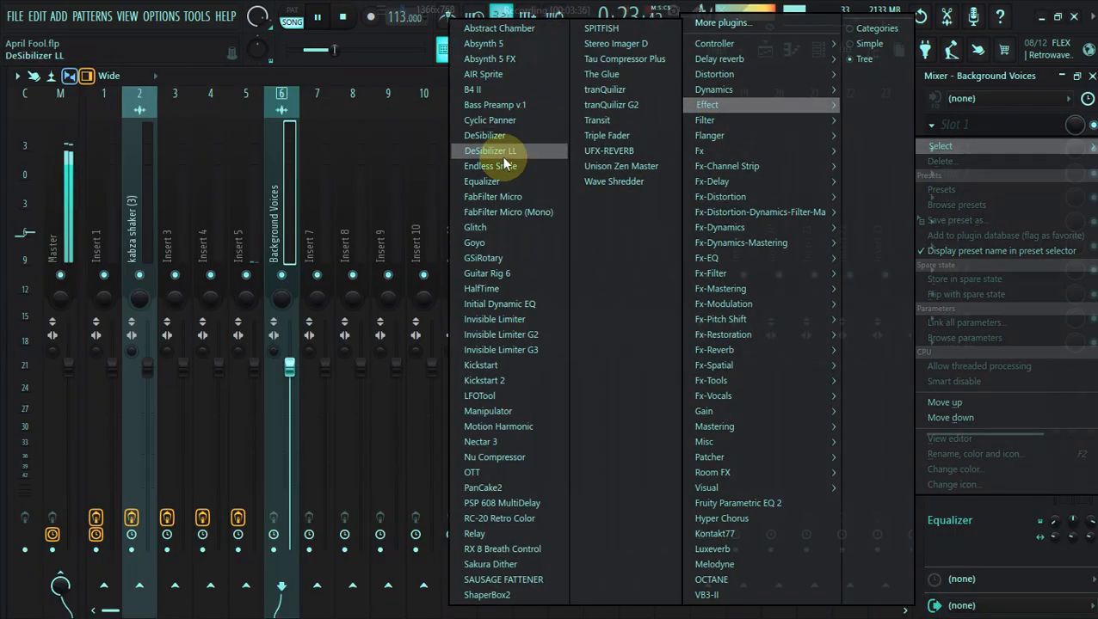
{"action": "left_click_drag", "start_coordinate": [500, 155], "coordinate": [489, 167]}
{"action": "left_click_drag", "start_coordinate": [356, 243], "coordinate": [355, 243]}
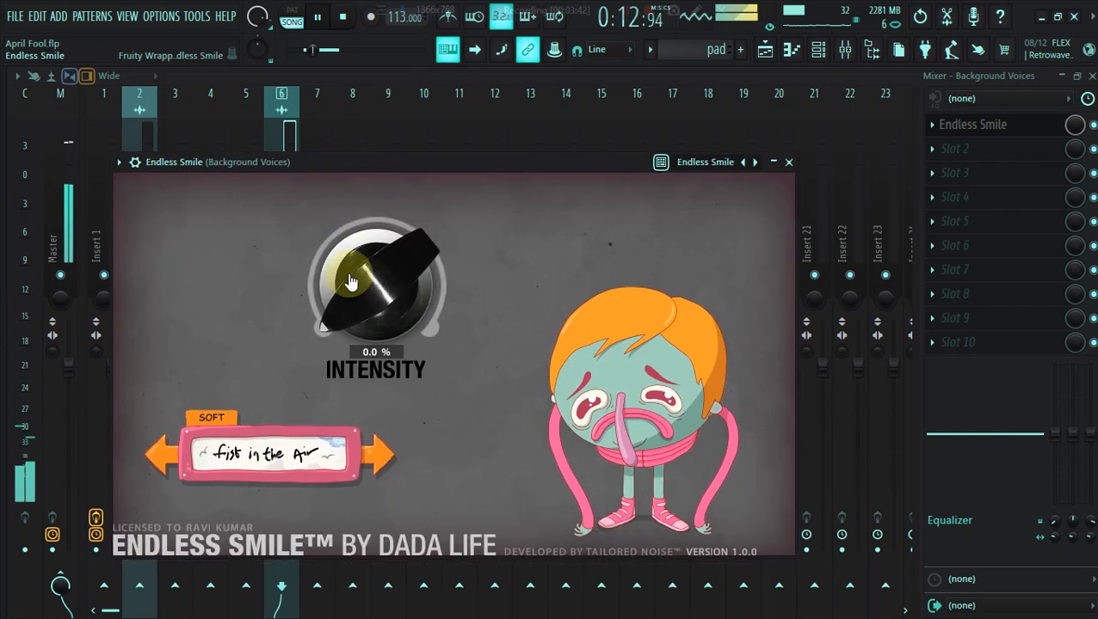
{"action": "left_click_drag", "start_coordinate": [352, 277], "coordinate": [335, 200]}
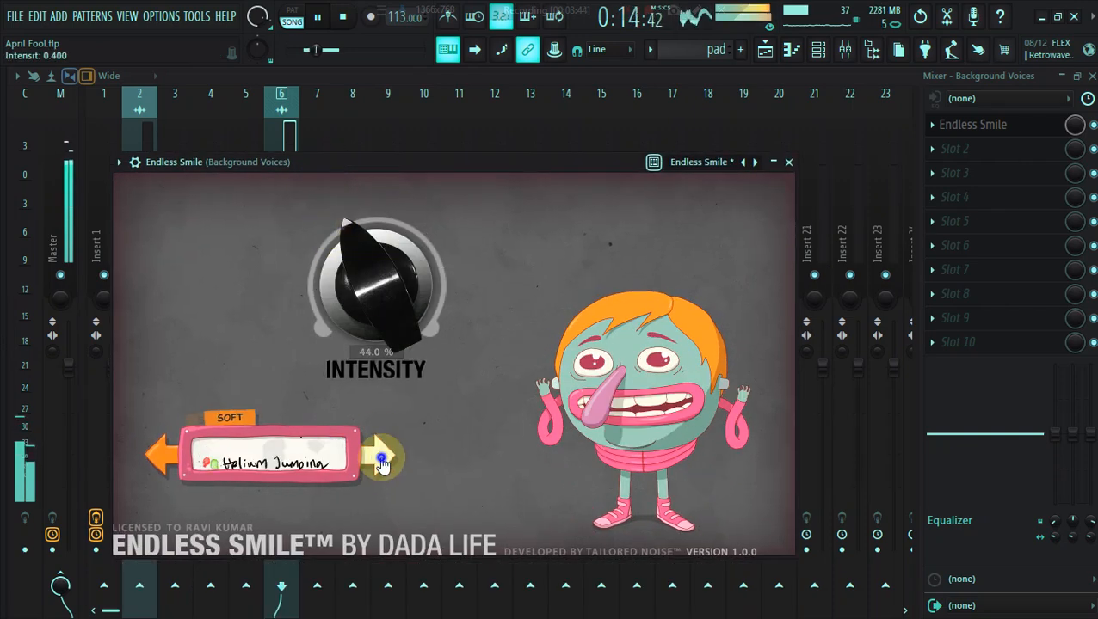
Show the playlist and look at the Background Voices clip's channel settings.
{"action": "left_click", "coordinate": [777, 50]}
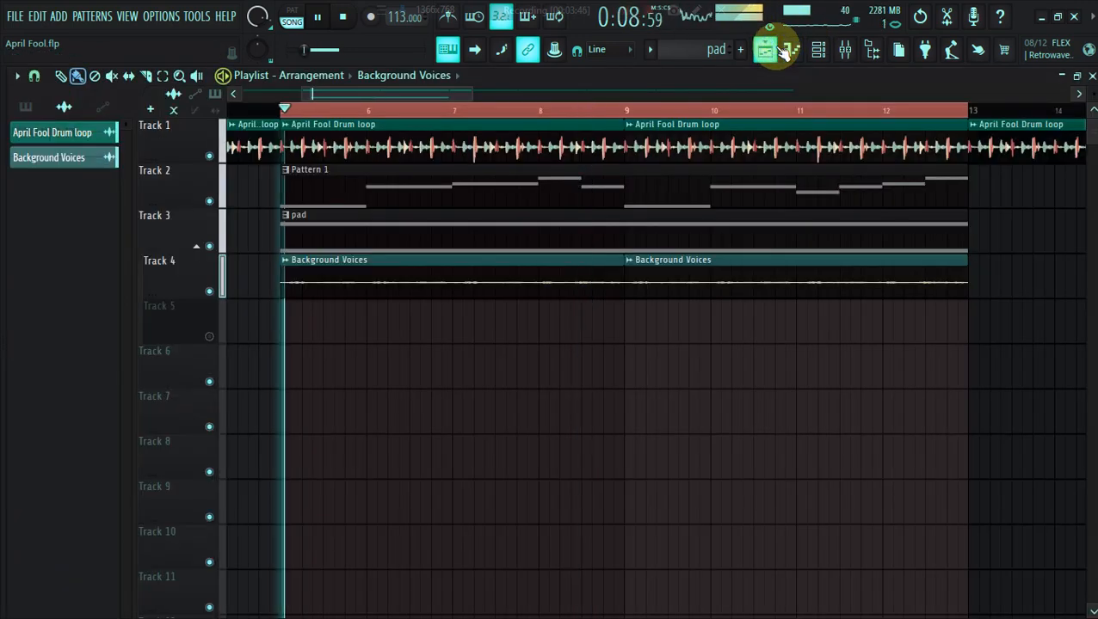
{"action": "double_click", "coordinate": [496, 259]}
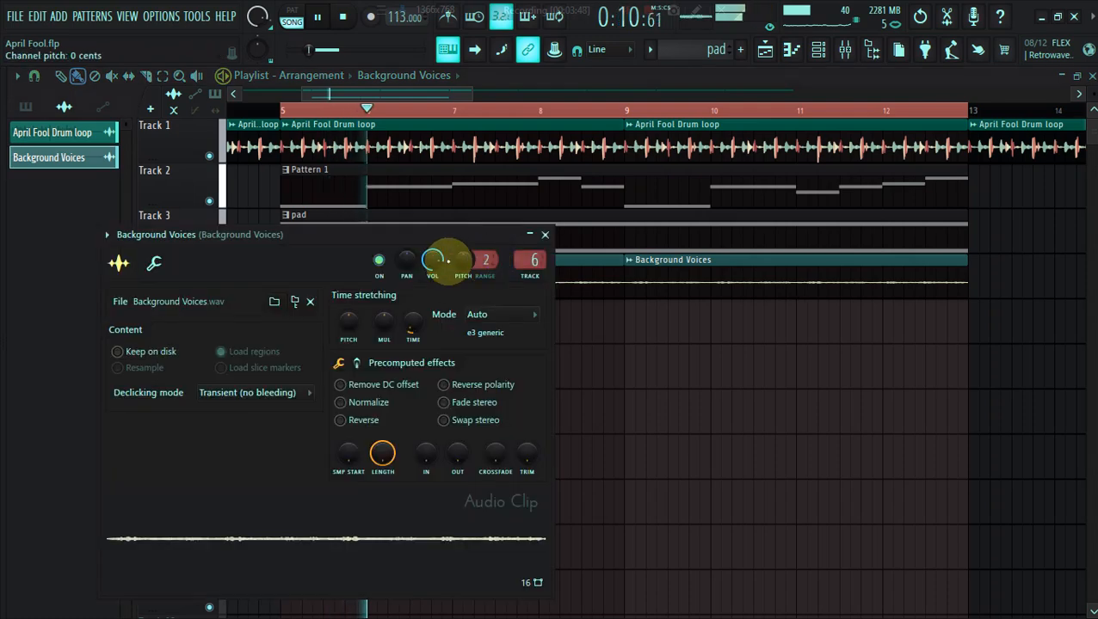
{"action": "left_click", "coordinate": [375, 186]}
Select the pad pattern and delete the C4 note from the M1 #2 piano roll.
{"action": "left_click", "coordinate": [503, 240]}
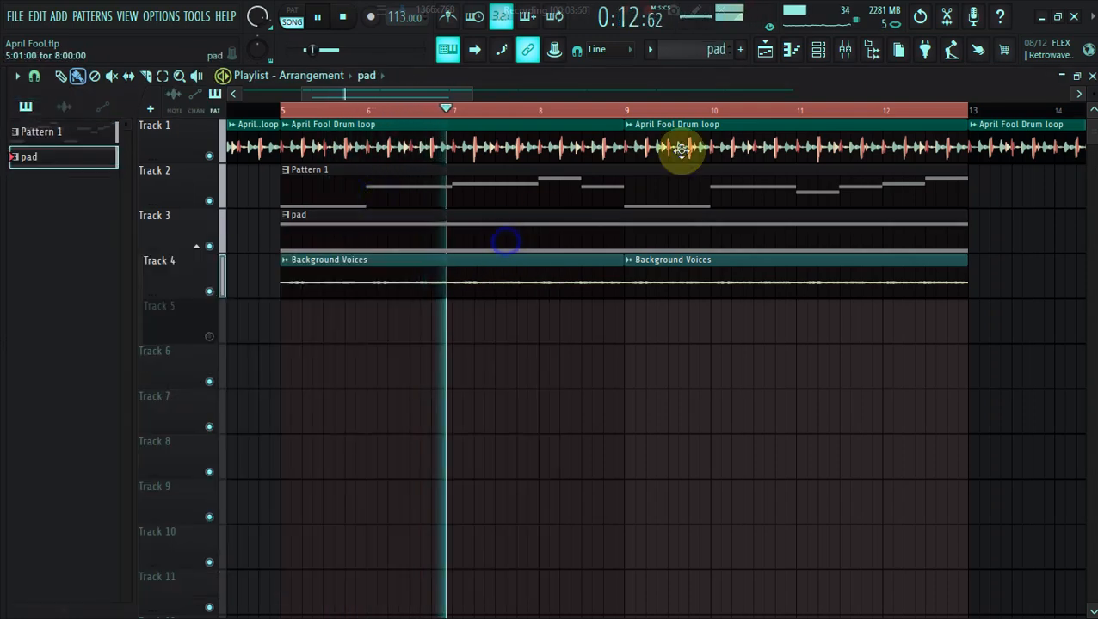
{"action": "left_click", "coordinate": [818, 49]}
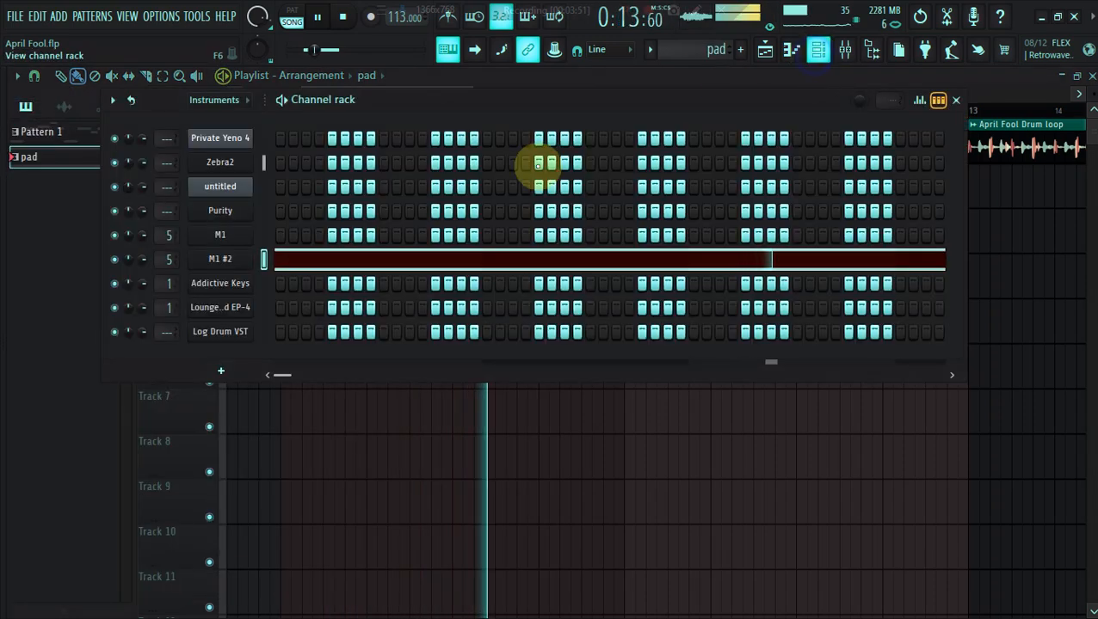
{"action": "left_click", "coordinate": [297, 258]}
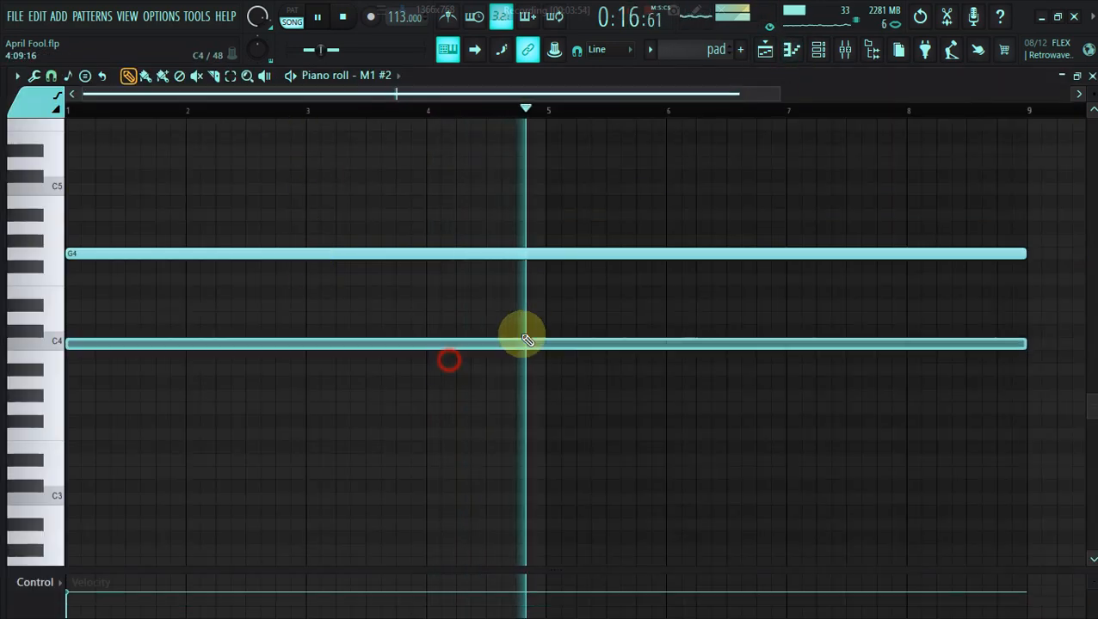
{"action": "right_click", "coordinate": [523, 341]}
Filter the M1 #2 combi presets by Synth Pad and Pops/Rock, and audition Pad-Voices and Synth-Orch.
{"action": "left_click", "coordinate": [818, 49]}
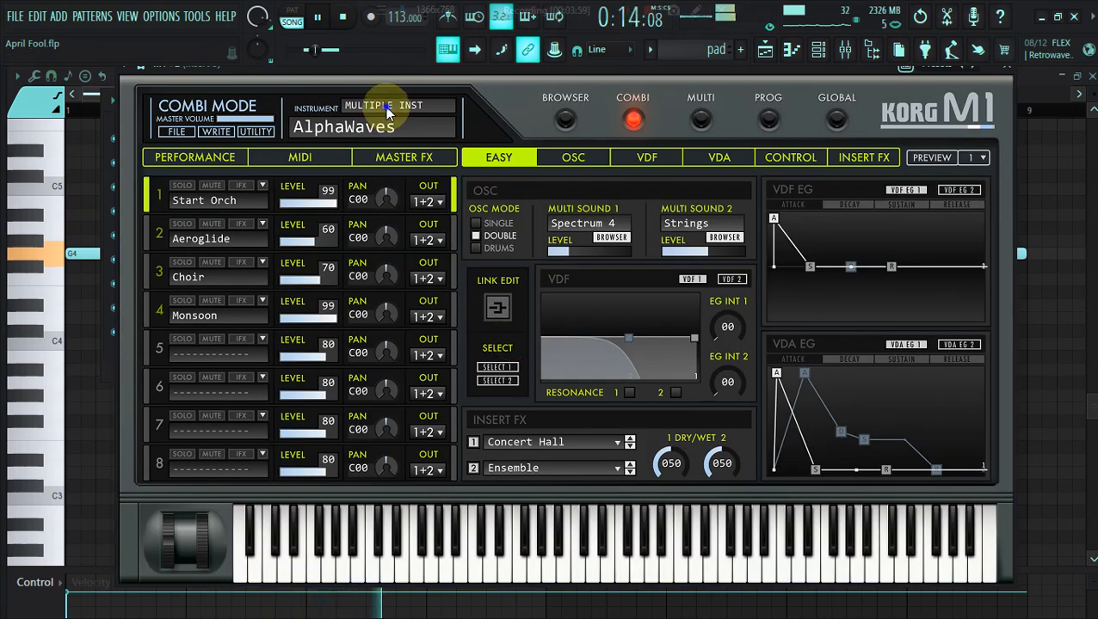
{"action": "left_click", "coordinate": [385, 108]}
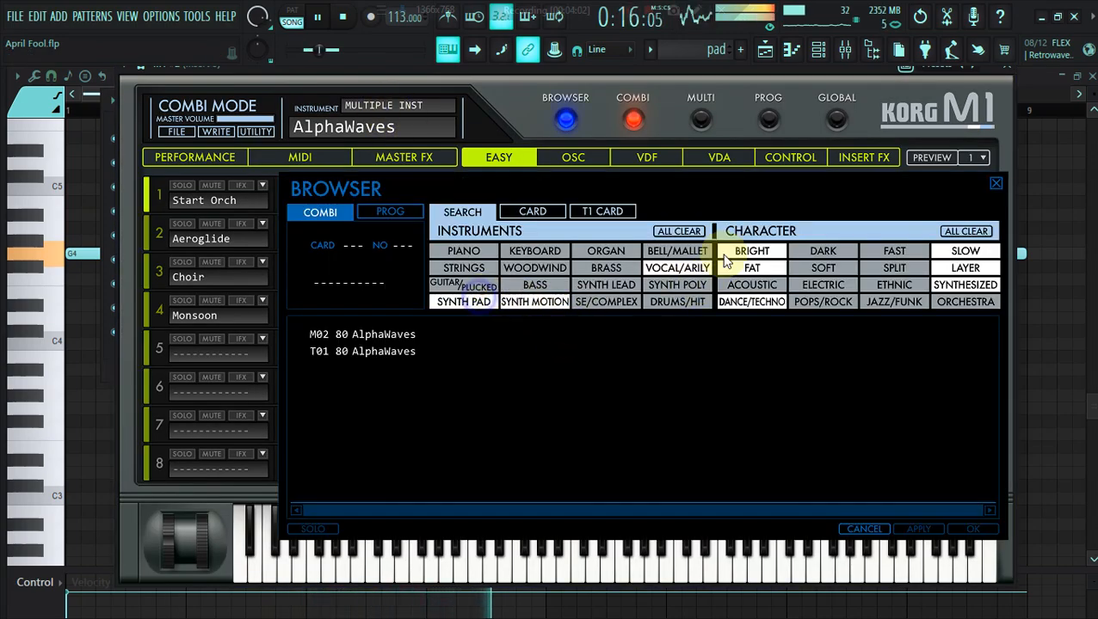
{"action": "left_click", "coordinate": [982, 233]}
{"action": "left_click", "coordinate": [802, 298]}
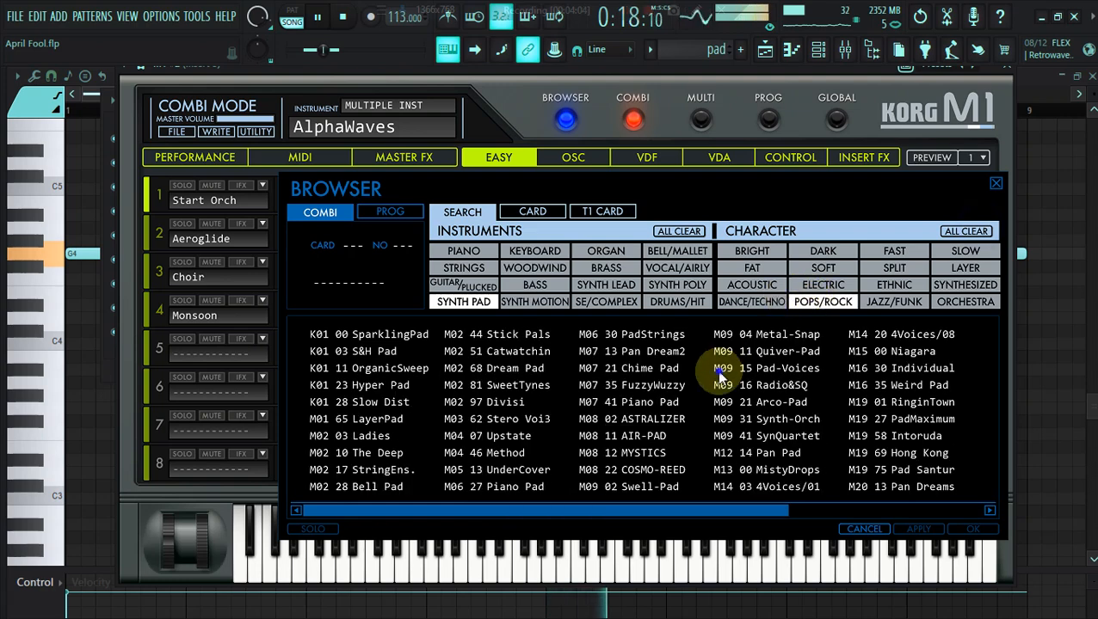
{"action": "left_click", "coordinate": [722, 369]}
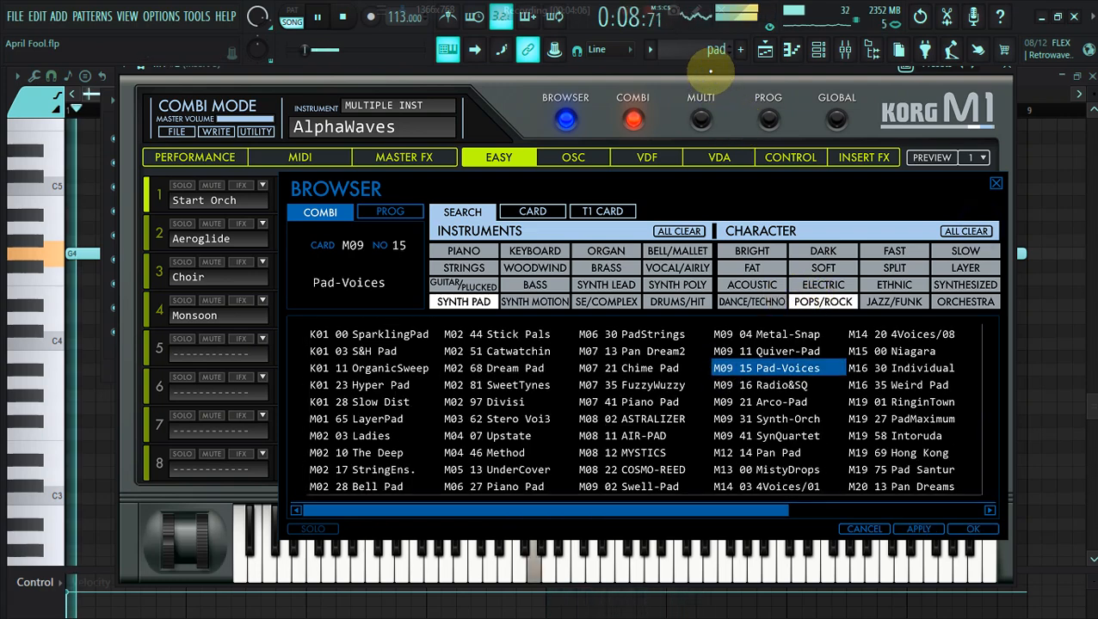
{"action": "left_click", "coordinate": [774, 421]}
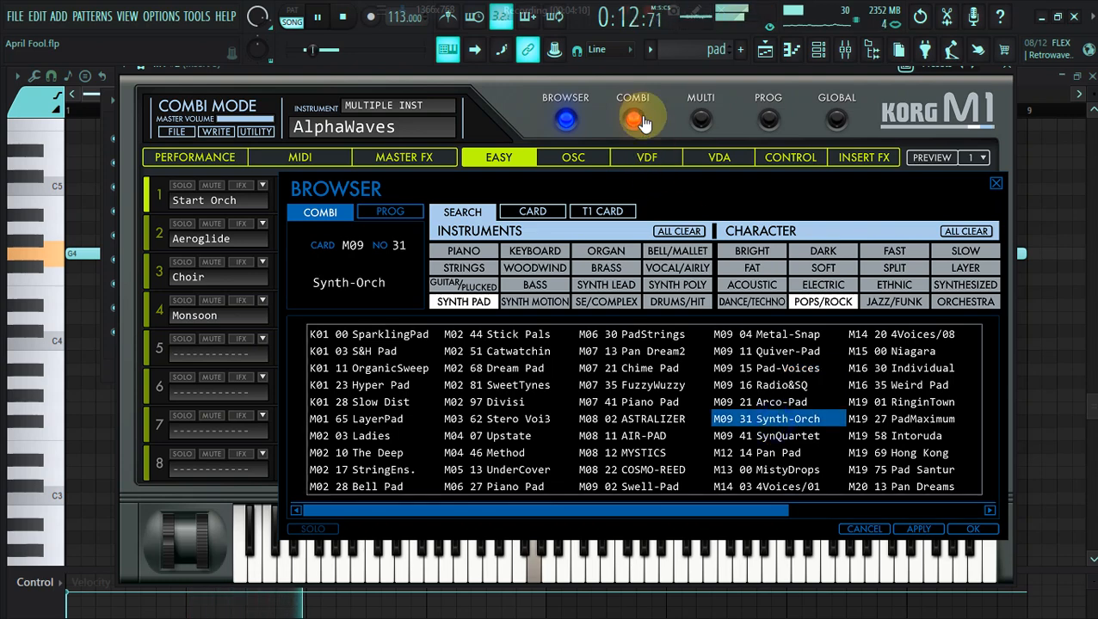
Return to the M1 #2 piano roll and transpose the G4 note up one octave to G5.
{"action": "left_click", "coordinate": [82, 367]}
{"action": "key", "text": "ctrl+Up"}
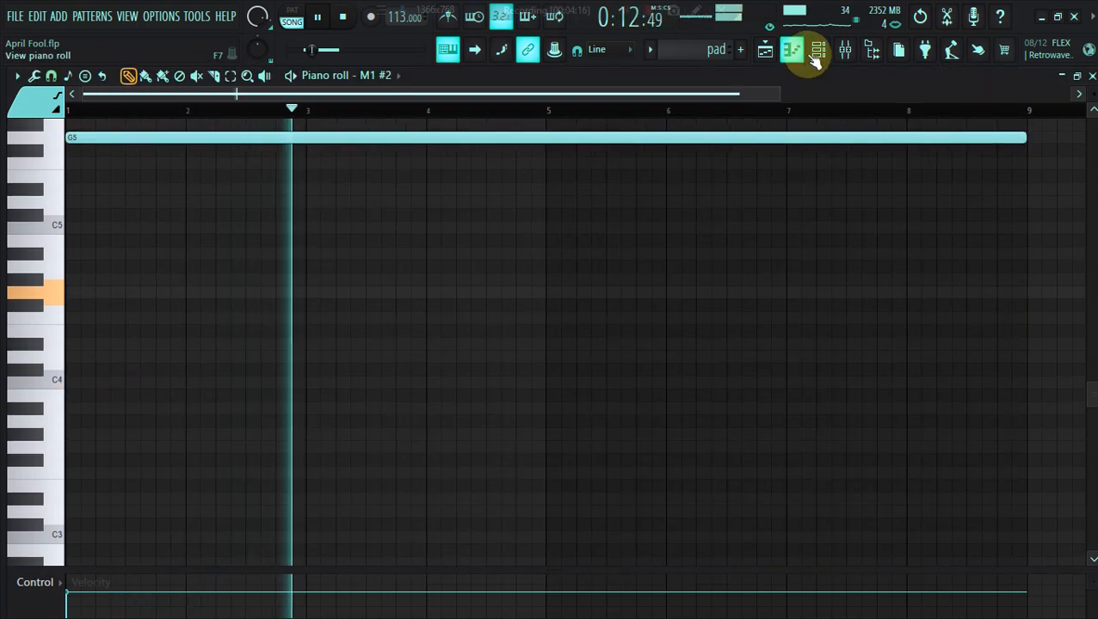
Reopen the M1 #2 preset browser, filter it again by Synth Pad and Pops/Rock, and audition SweetTynes.
{"action": "left_click", "coordinate": [818, 50]}
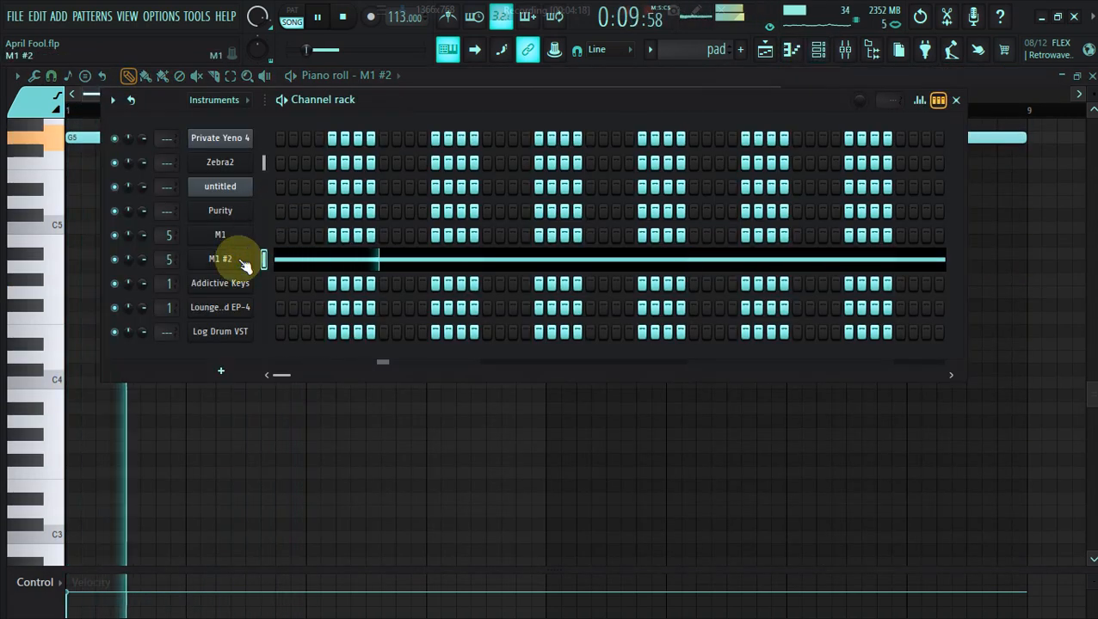
{"action": "left_click", "coordinate": [469, 273]}
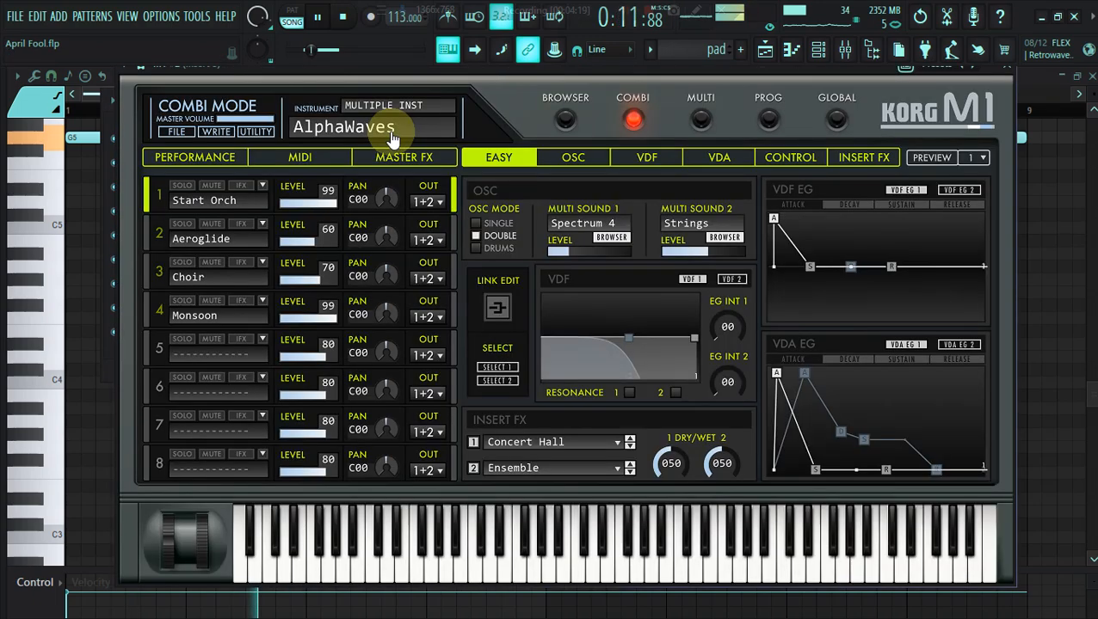
{"action": "left_click", "coordinate": [384, 108]}
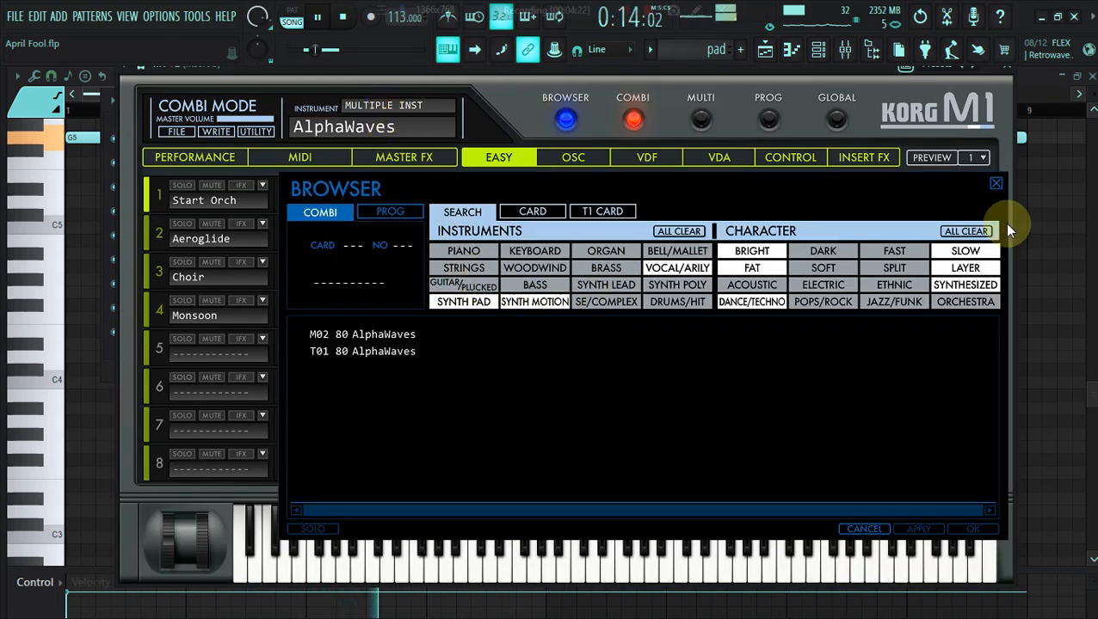
{"action": "left_click", "coordinate": [968, 231]}
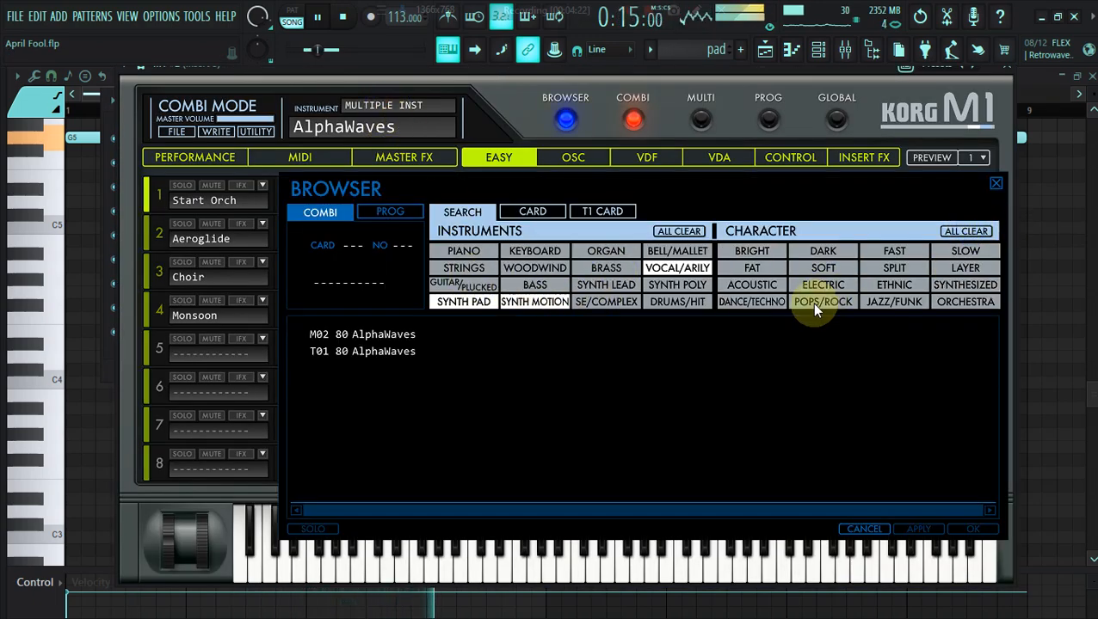
{"action": "left_click", "coordinate": [664, 232]}
{"action": "left_click", "coordinate": [480, 300]}
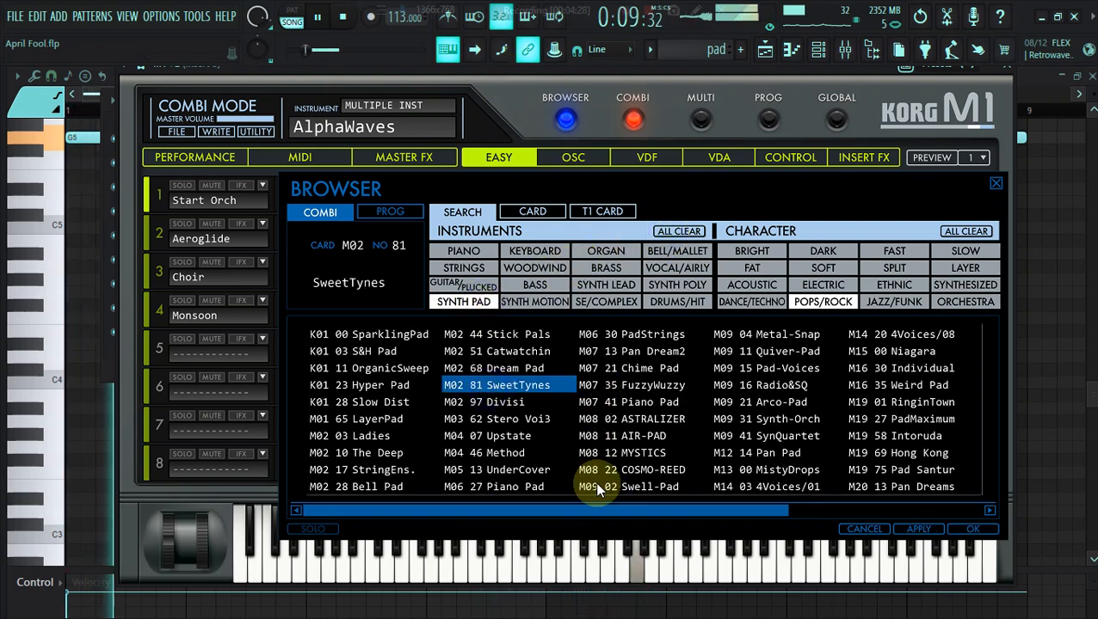
Select the NightBells and Divisi combi presets in turn to compare them, and apply Divisi to M1 #2.
{"action": "left_click_drag", "start_coordinate": [603, 510], "coordinate": [811, 510]}
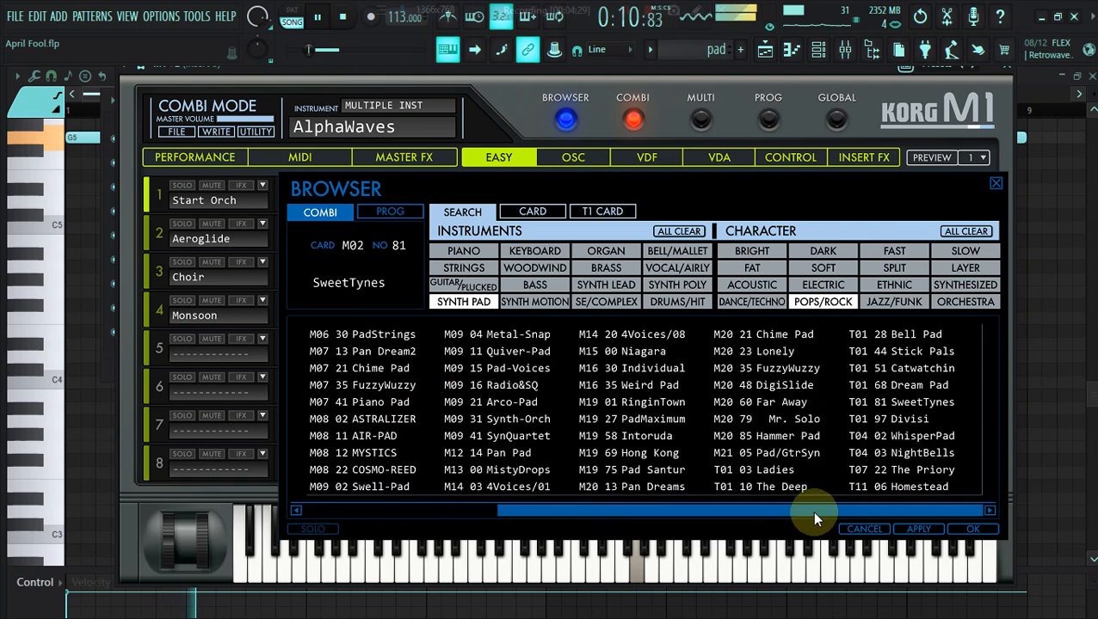
{"action": "left_click", "coordinate": [929, 454]}
{"action": "key", "text": "space"}
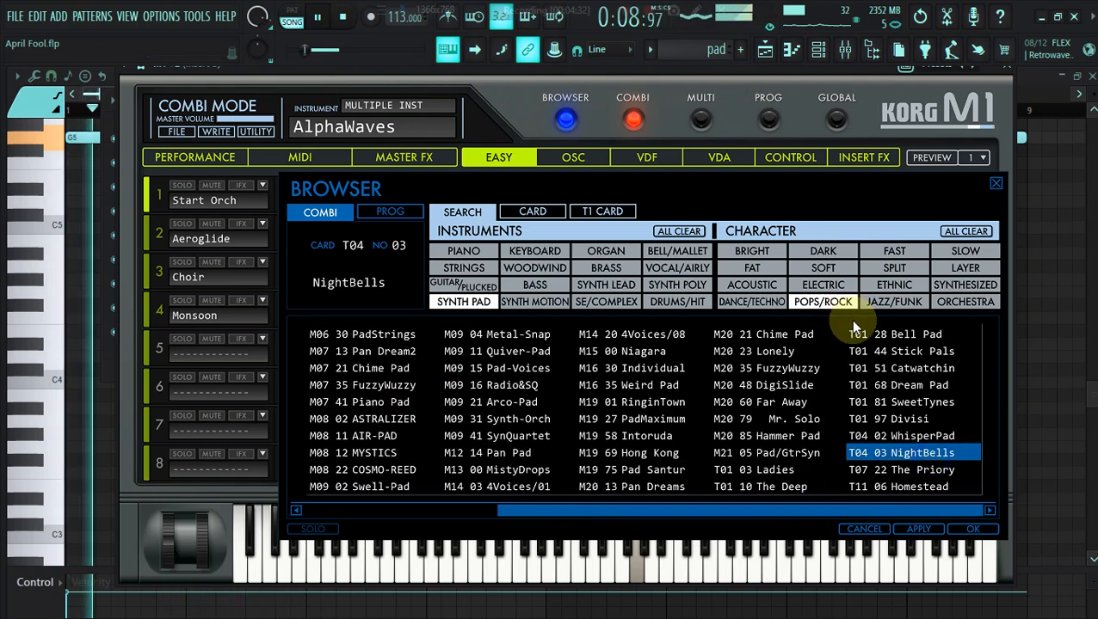
{"action": "left_click", "coordinate": [917, 420]}
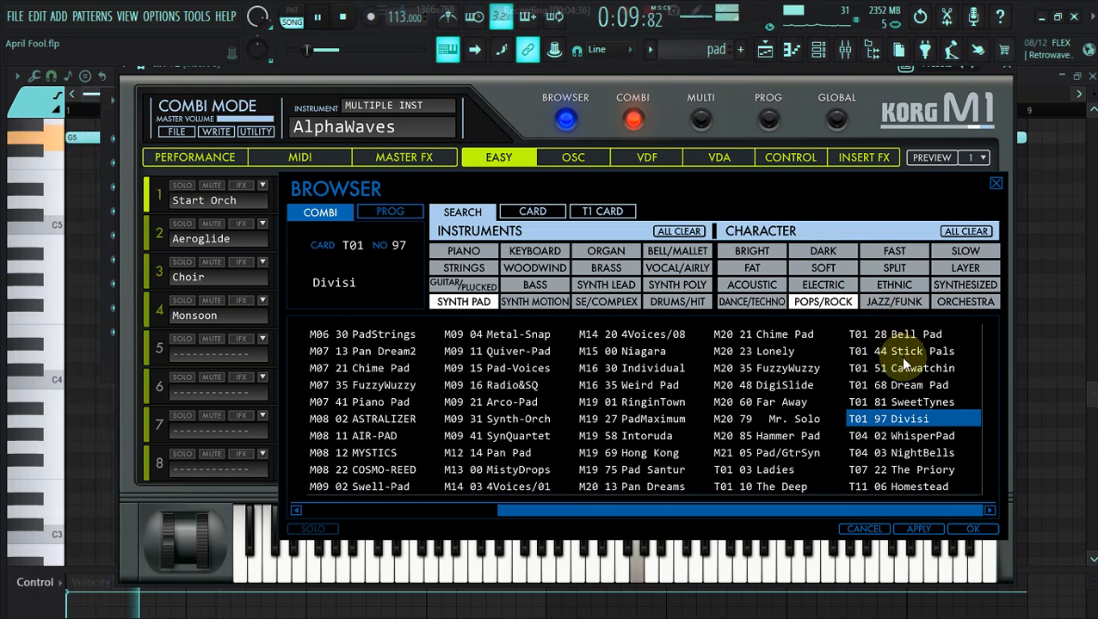
{"action": "left_click", "coordinate": [917, 530]}
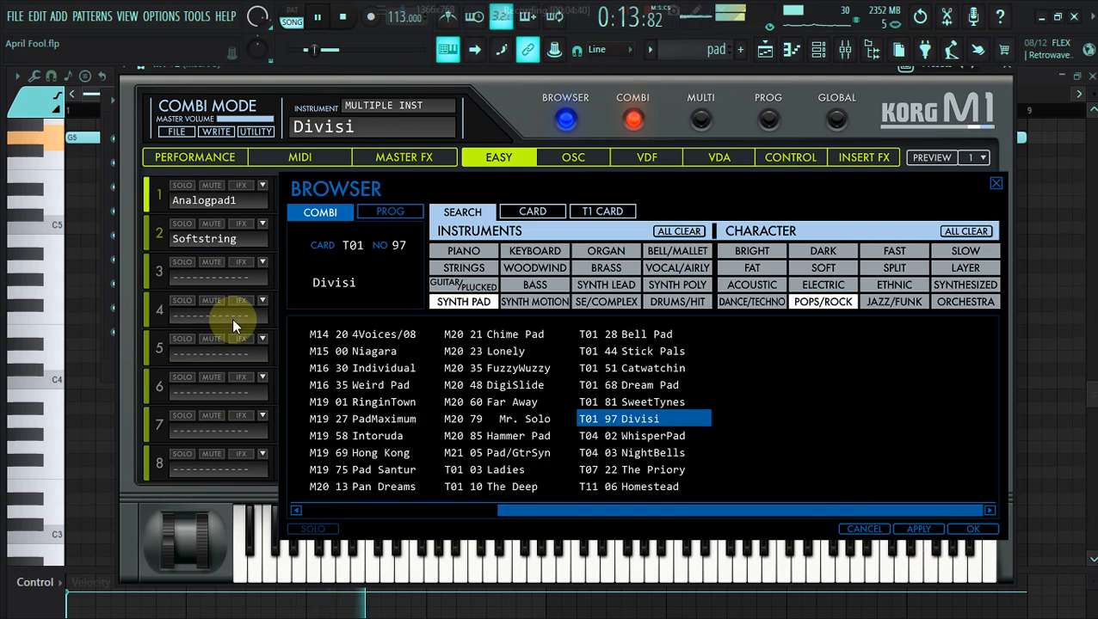
Add an eight-bar C5 note to the M1 #2 piano roll and transpose the G5 note down one octave to G4.
{"action": "left_click", "coordinate": [80, 283]}
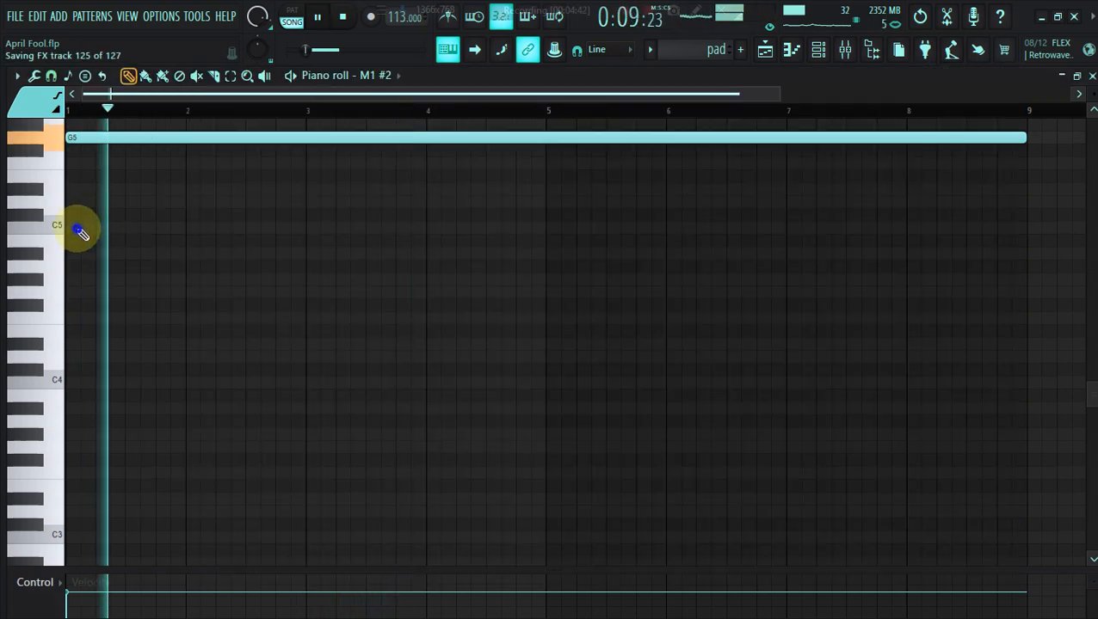
{"action": "left_click", "coordinate": [82, 228]}
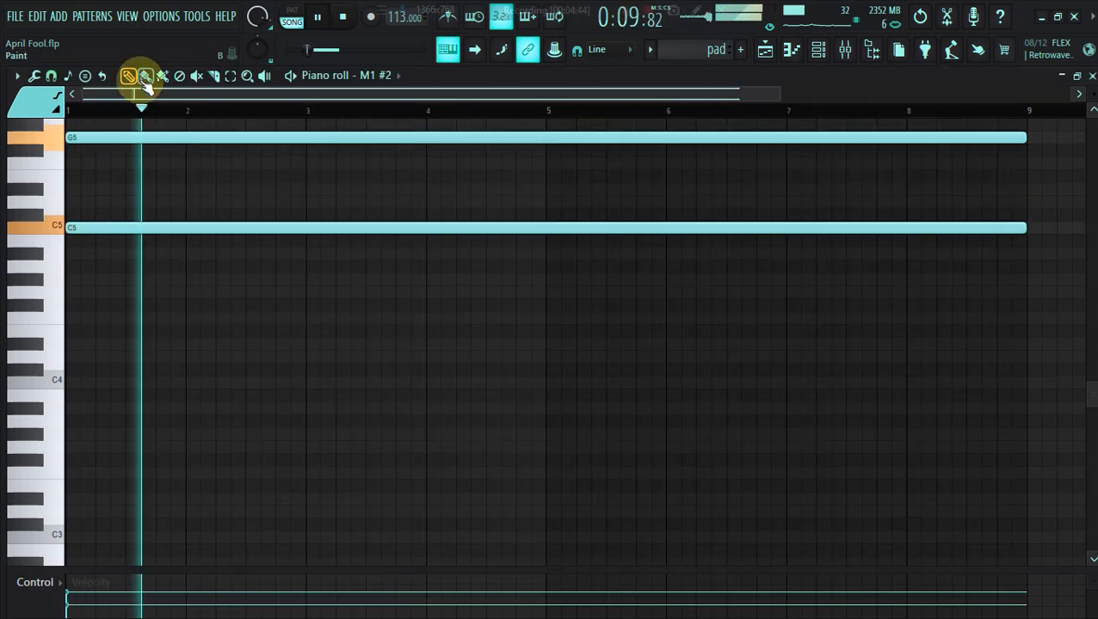
{"action": "left_click", "coordinate": [230, 76]}
{"action": "left_click", "coordinate": [235, 137]}
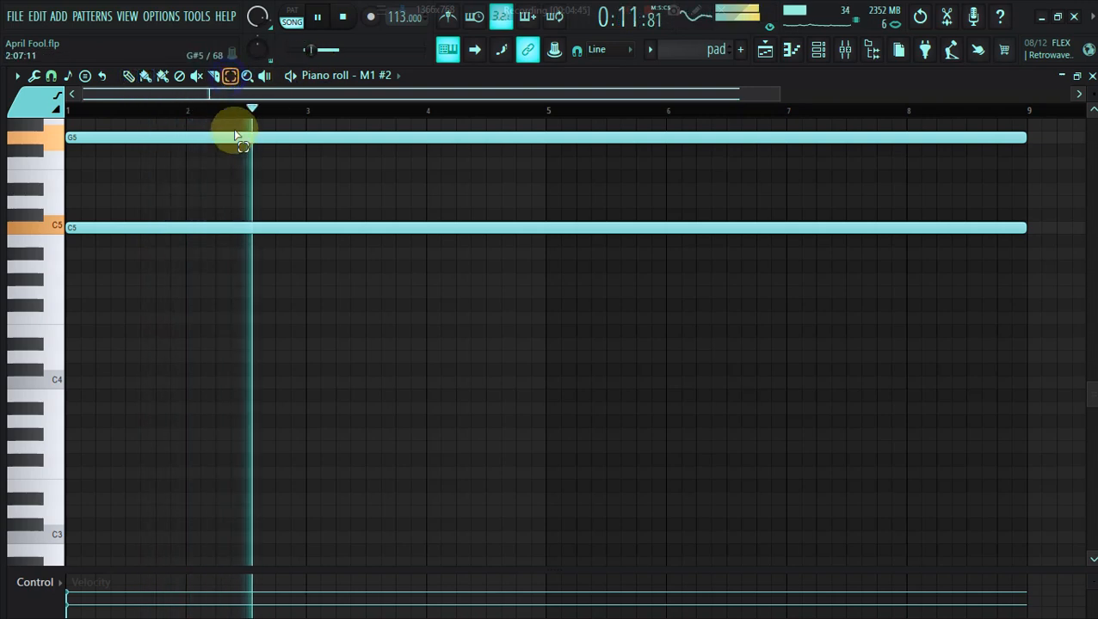
{"action": "key", "text": "ctrl+Down"}
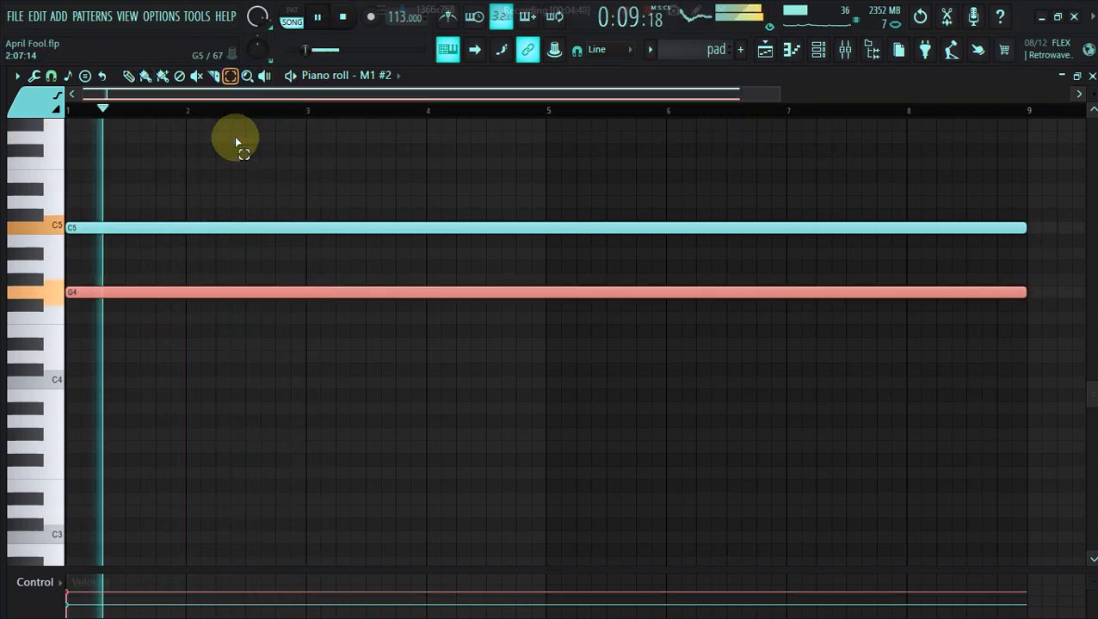
{"action": "key", "text": "ctrl+a"}
{"action": "left_click", "coordinate": [145, 76]}
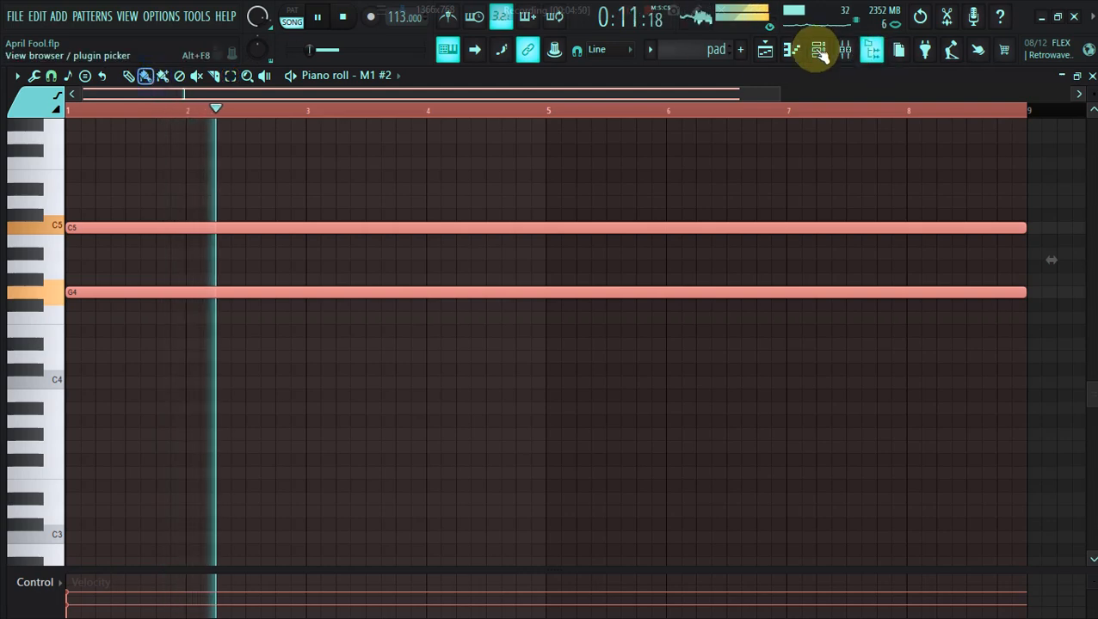
Load Fruity Parametric EQ 2 into effect slot 2 of mixer Insert 5 and adjust two of its lower bands.
{"action": "left_click", "coordinate": [818, 49]}
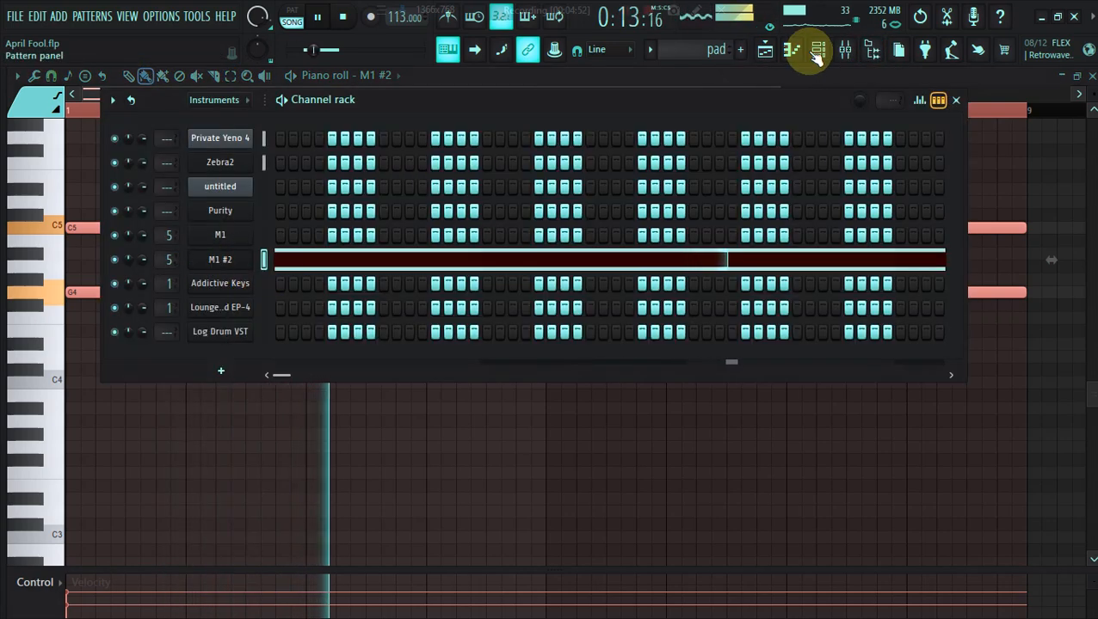
{"action": "left_click", "coordinate": [849, 51]}
{"action": "left_click", "coordinate": [1000, 148]}
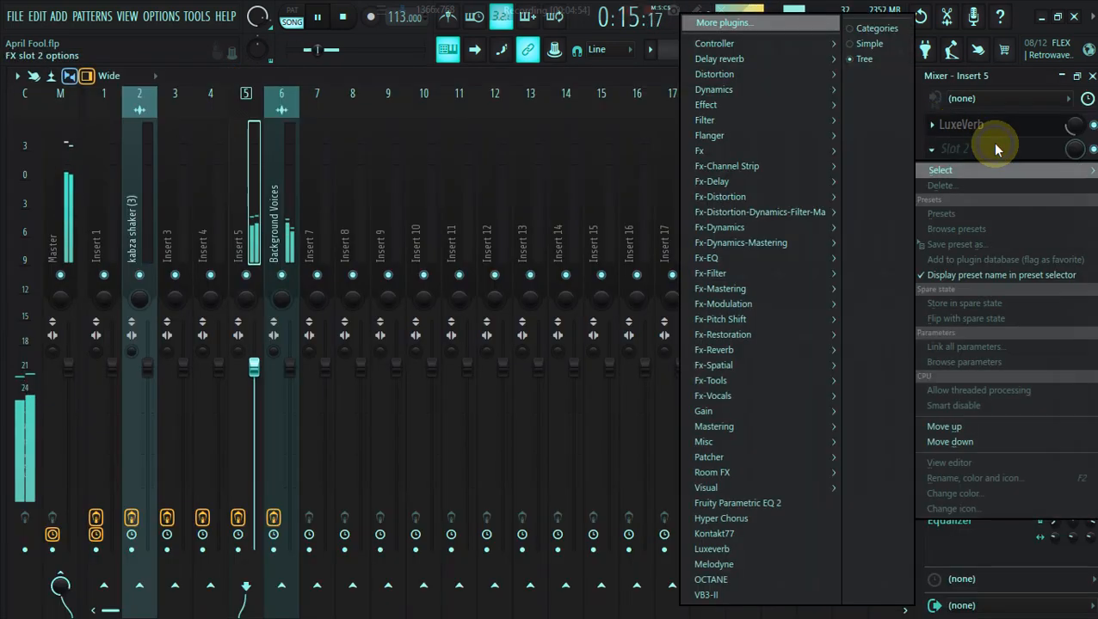
{"action": "left_click", "coordinate": [755, 502]}
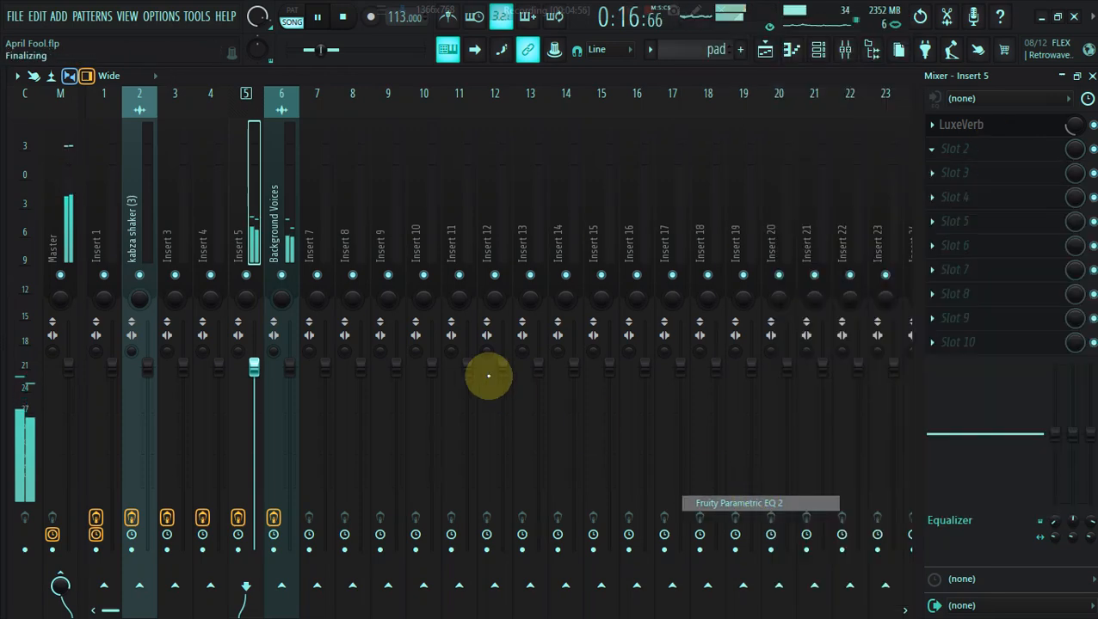
{"action": "left_click_drag", "start_coordinate": [193, 393], "coordinate": [258, 486]}
{"action": "left_click_drag", "start_coordinate": [328, 392], "coordinate": [361, 439]}
{"action": "left_click", "coordinate": [899, 177]}
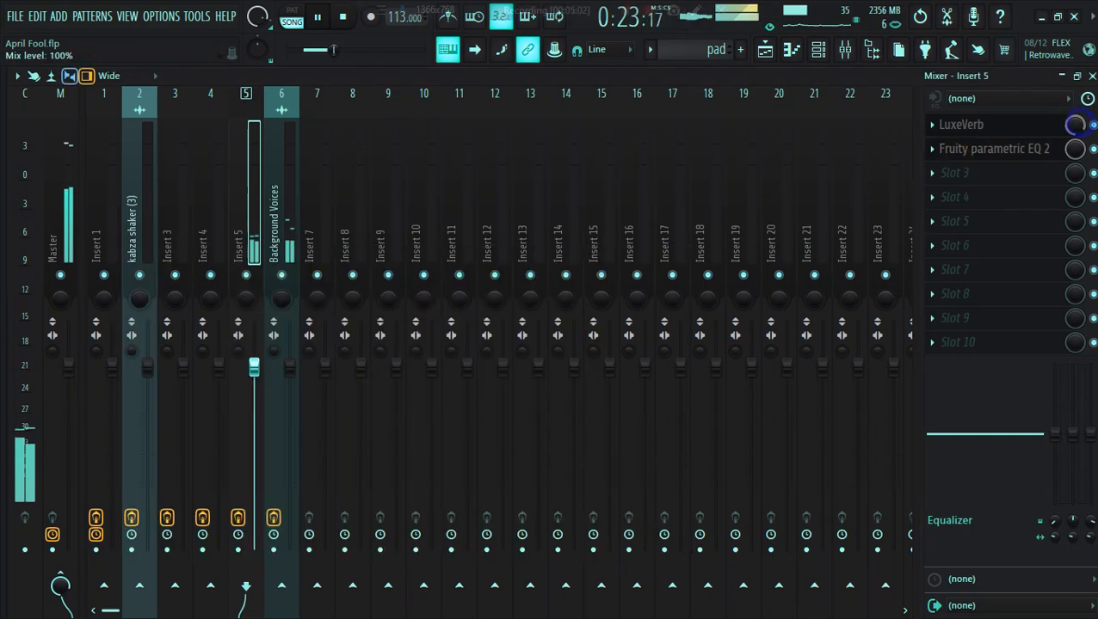
Load the Duck Shimmer Octave Pad preset in LuxeVerb on Insert 5, with the effect's mix level at 100%.
{"action": "left_click", "coordinate": [1041, 125]}
{"action": "left_click", "coordinate": [784, 233]}
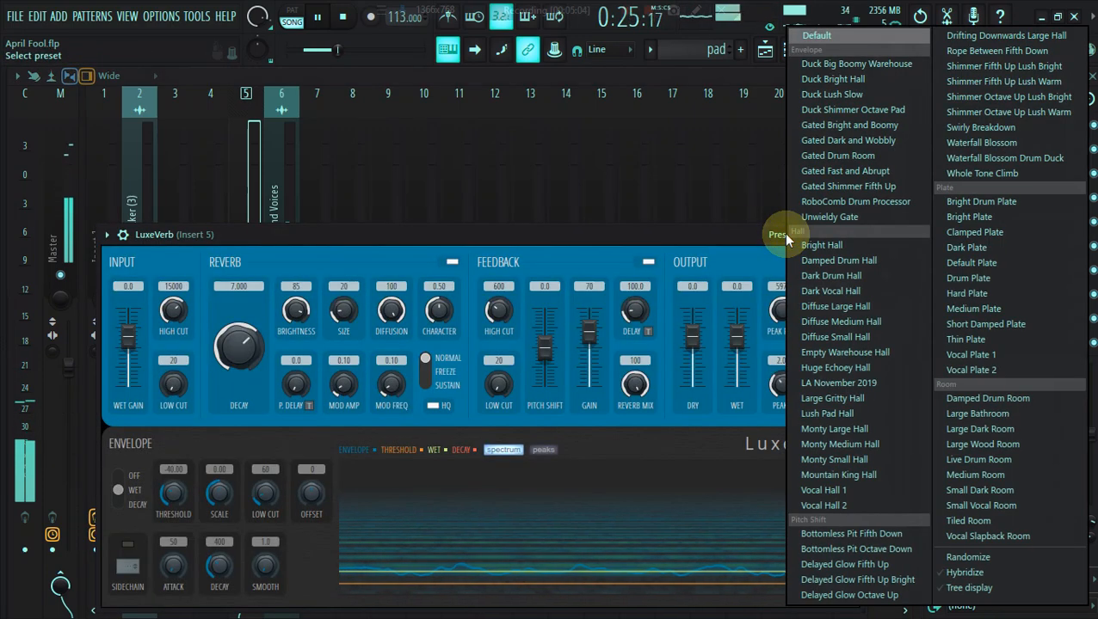
{"action": "left_click", "coordinate": [885, 110]}
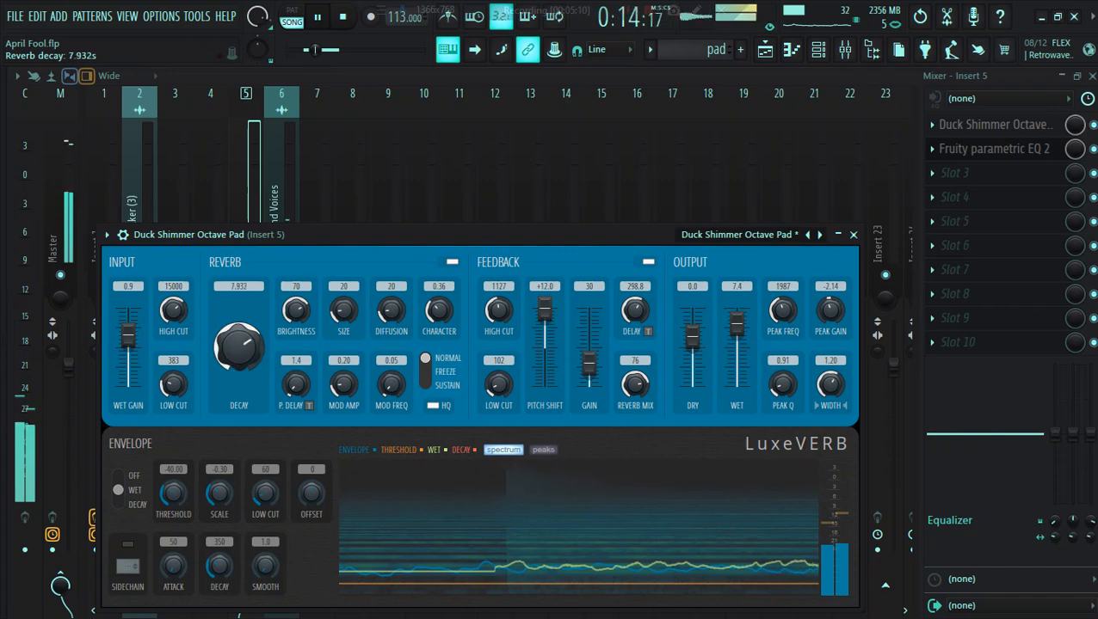
{"action": "left_click", "coordinate": [1075, 125]}
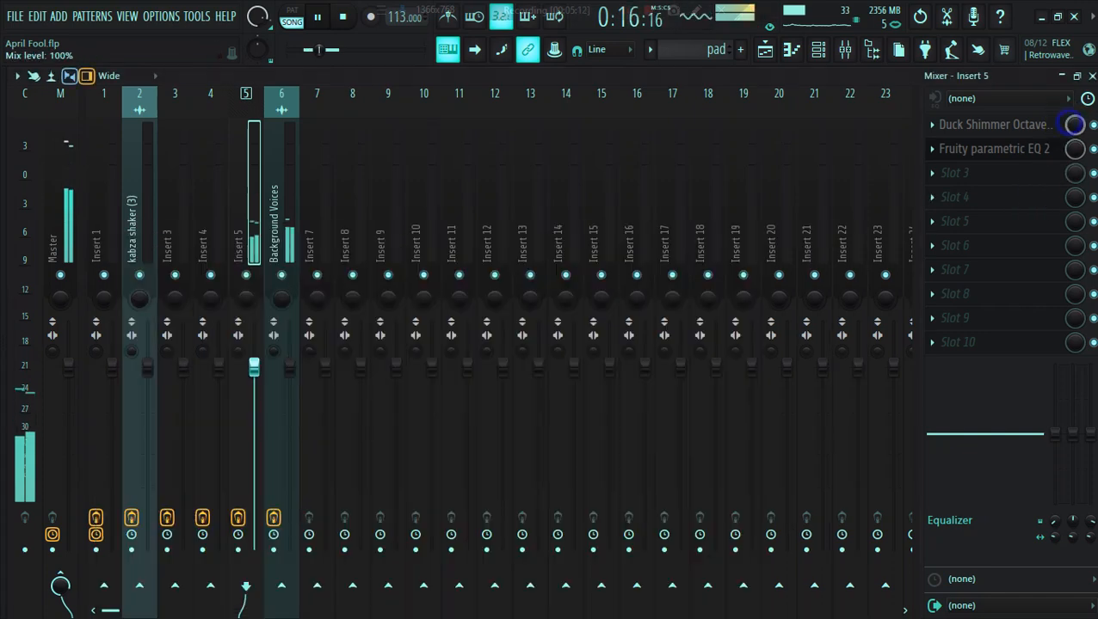
Create a new pattern from the playlist and name it drop.
{"action": "left_click", "coordinate": [822, 52]}
{"action": "left_click", "coordinate": [766, 50]}
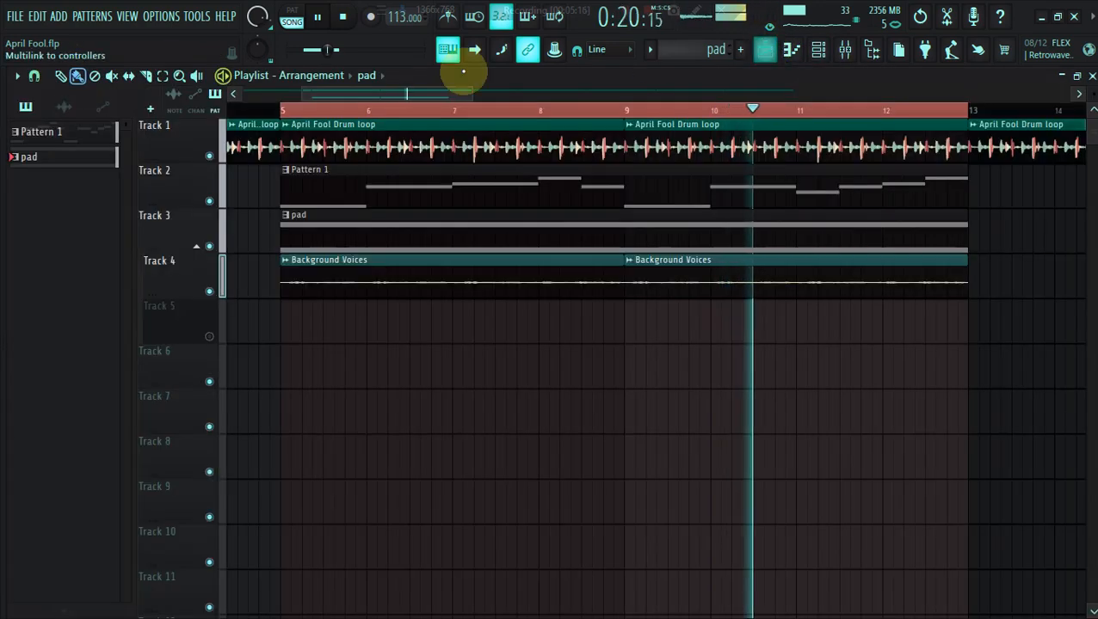
{"action": "left_click", "coordinate": [739, 50]}
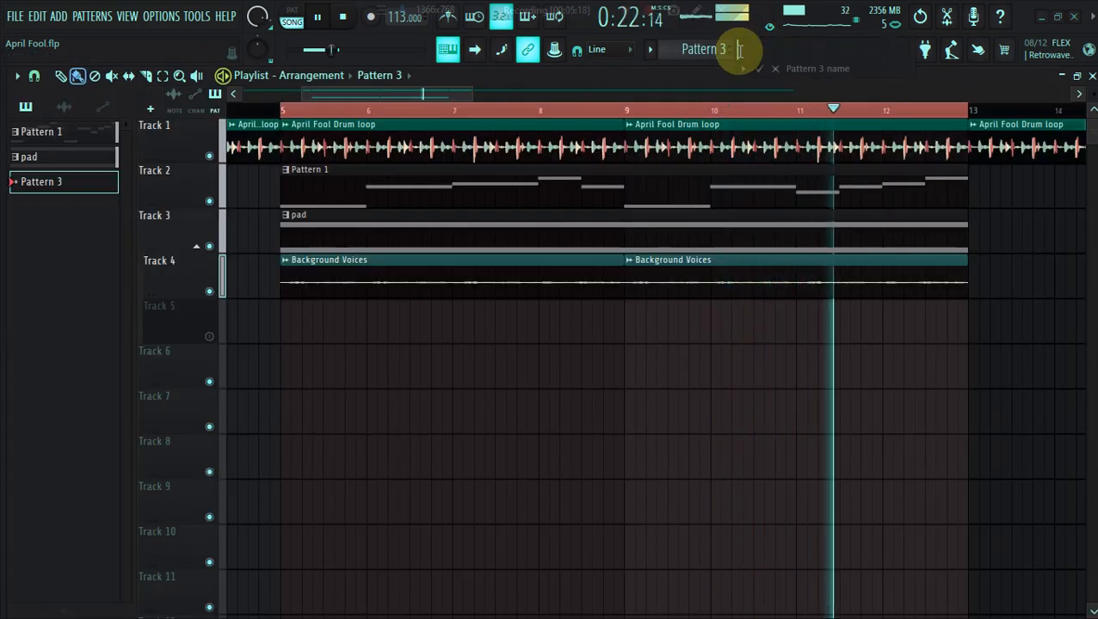
{"action": "type", "text": "drop"}
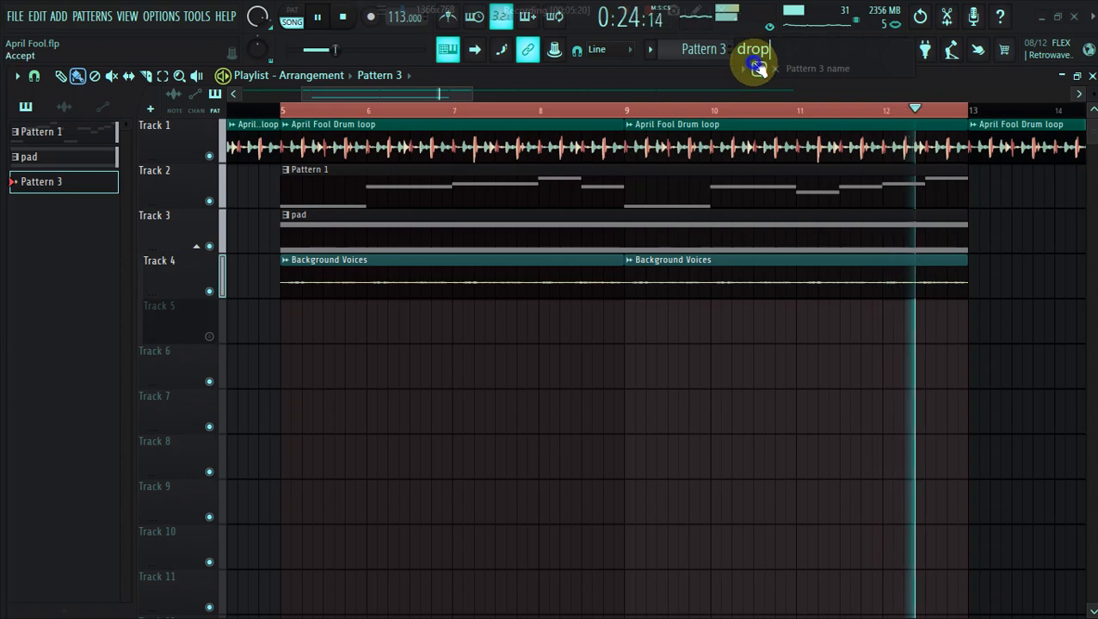
{"action": "key", "text": "Return"}
Select the Pattern 1, pad and Background Voices clips in bars 5 to 12 and duplicate them starting at bar 13.
{"action": "left_click_drag", "start_coordinate": [473, 89], "coordinate": [523, 90]}
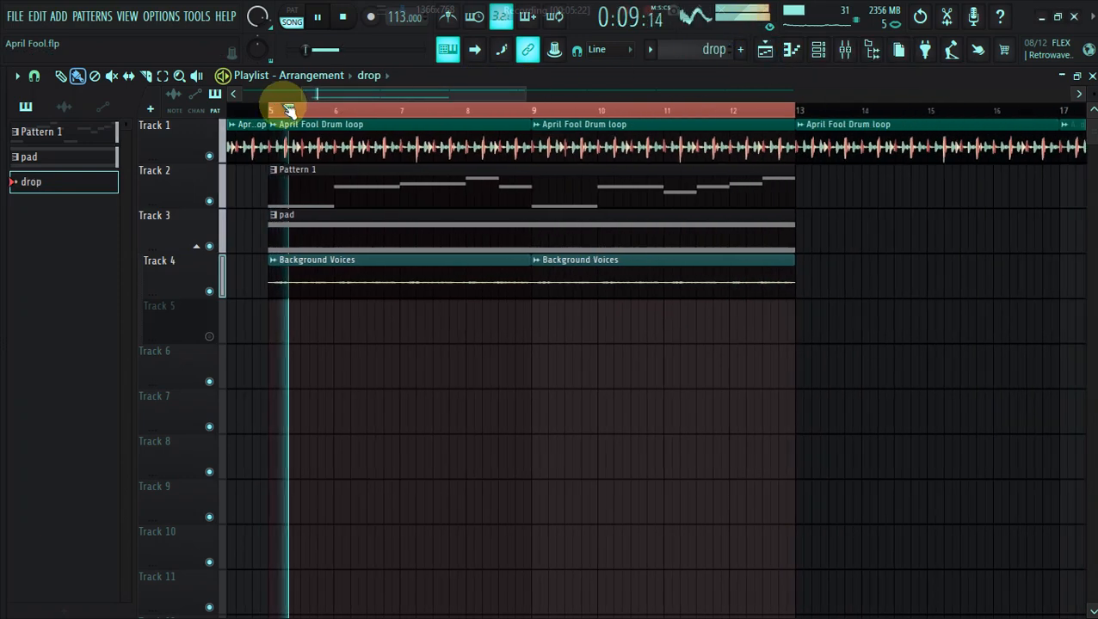
{"action": "double_click", "coordinate": [276, 106]}
{"action": "left_click", "coordinate": [161, 76]}
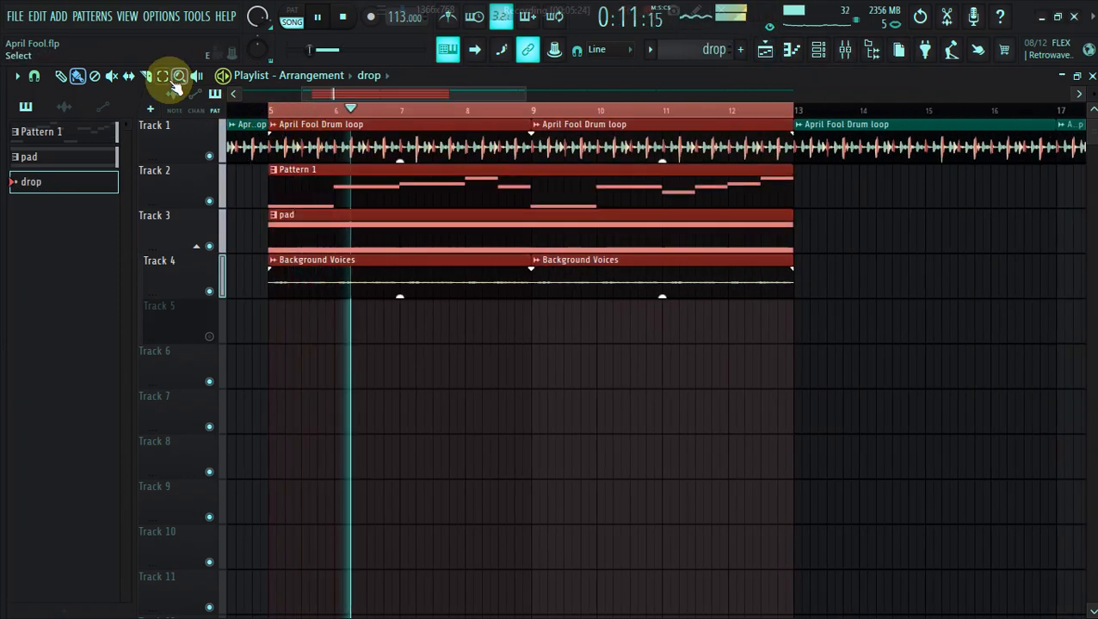
{"action": "left_click_drag", "start_coordinate": [287, 167], "coordinate": [745, 292]}
{"action": "left_click", "coordinate": [61, 76]}
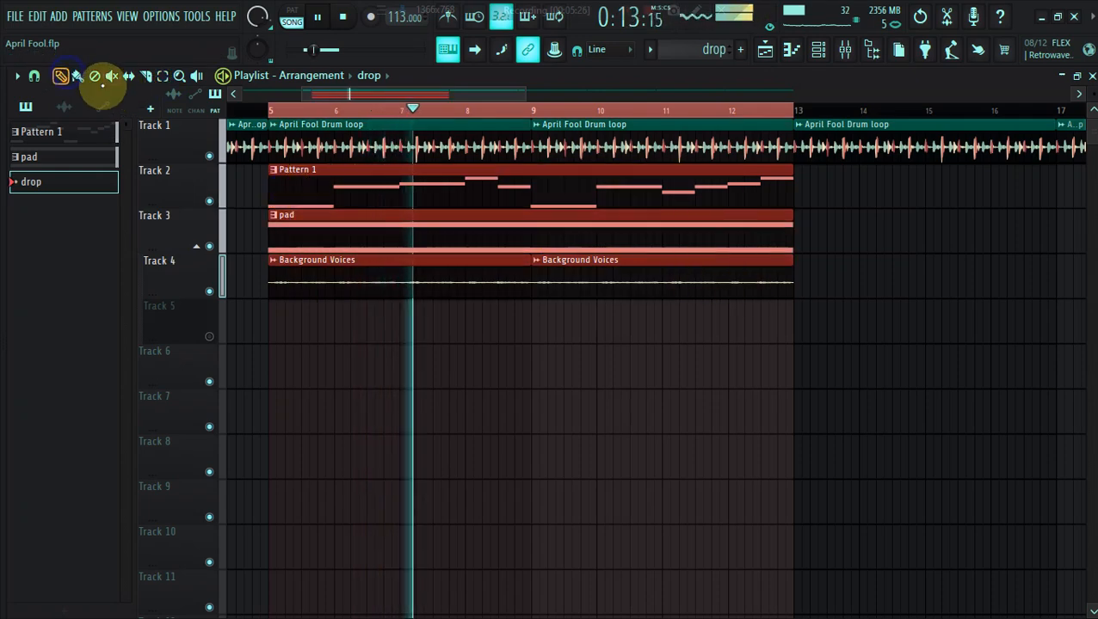
{"action": "left_click", "coordinate": [77, 76]}
{"action": "left_click_drag", "start_coordinate": [323, 176], "coordinate": [845, 172]}
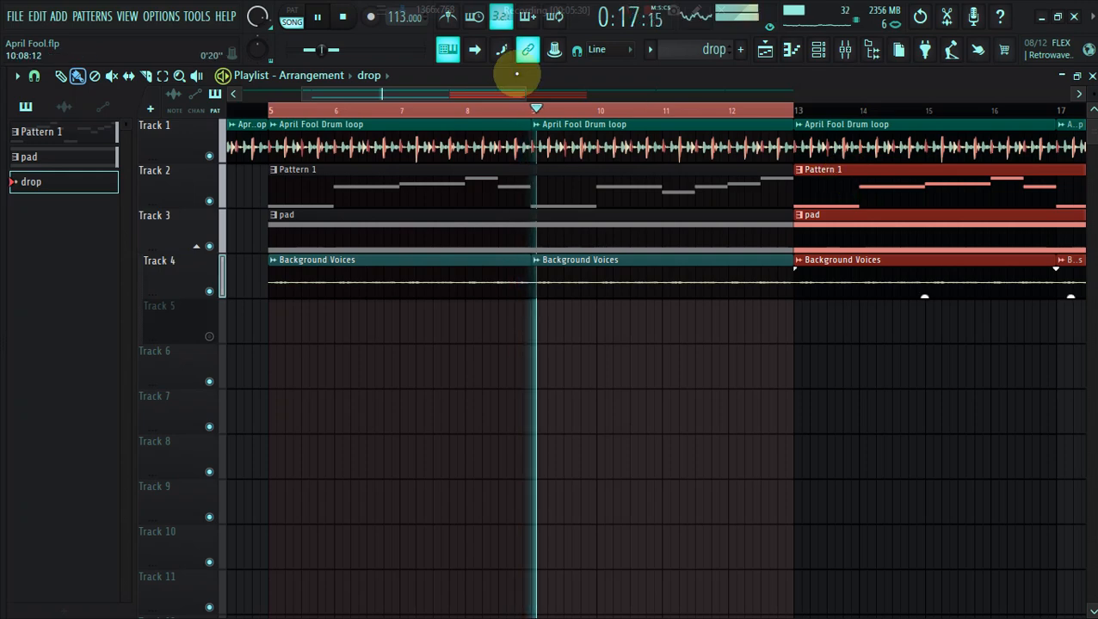
Open the pad pattern from its playlist clip, delete the G4 note and return to the playlist.
{"action": "left_click_drag", "start_coordinate": [502, 93], "coordinate": [551, 99]}
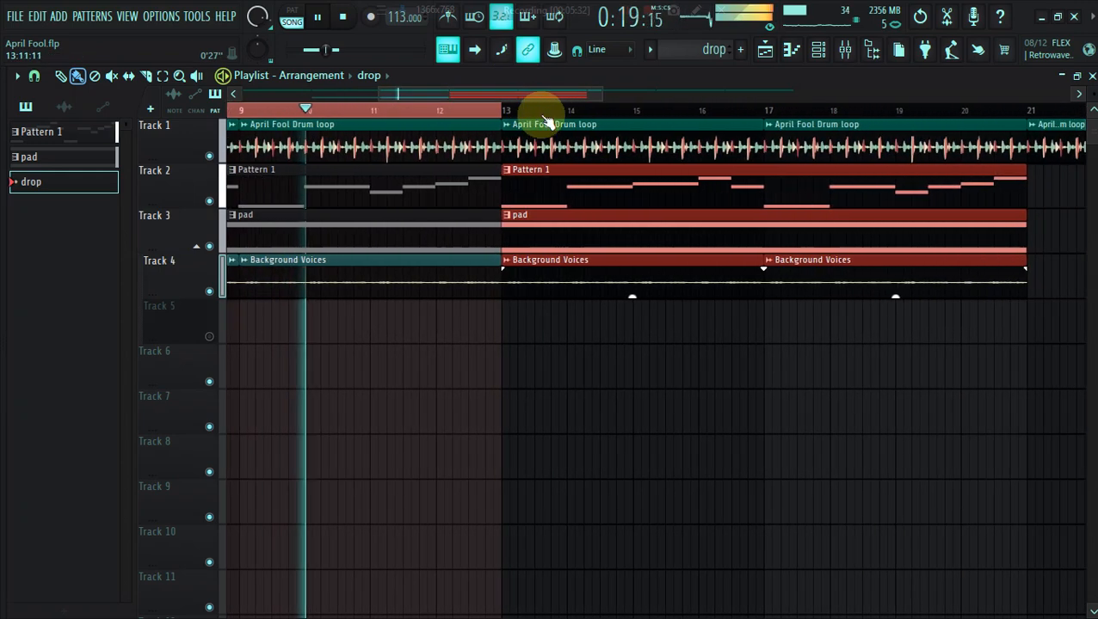
{"action": "double_click", "coordinate": [437, 223]}
{"action": "key", "text": "space"}
{"action": "right_click", "coordinate": [137, 297]}
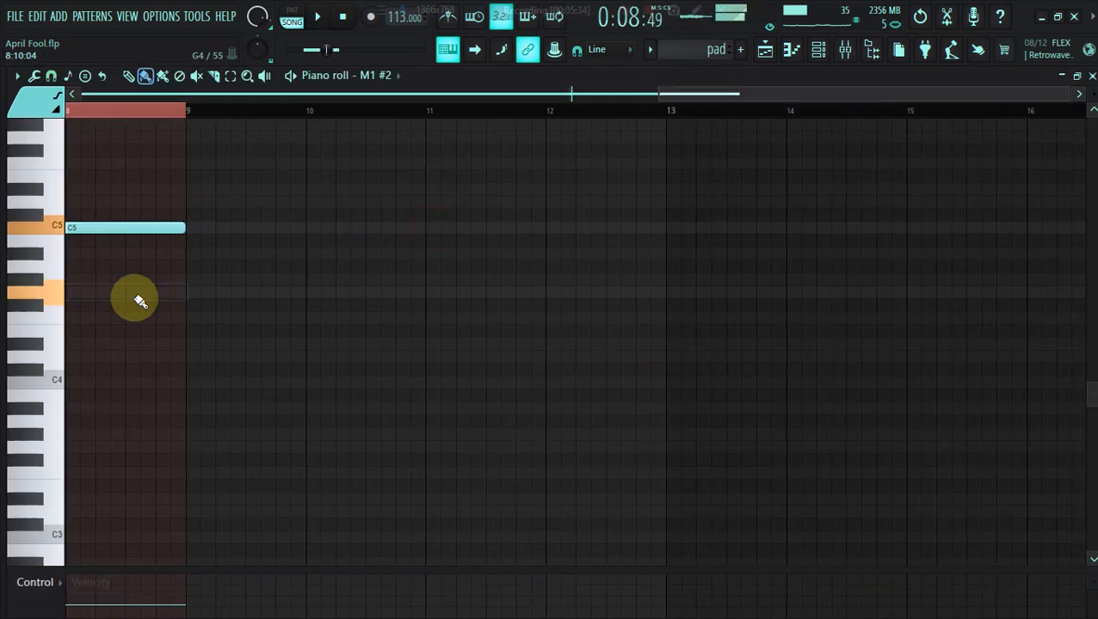
{"action": "left_click_drag", "start_coordinate": [773, 90], "coordinate": [176, 86]}
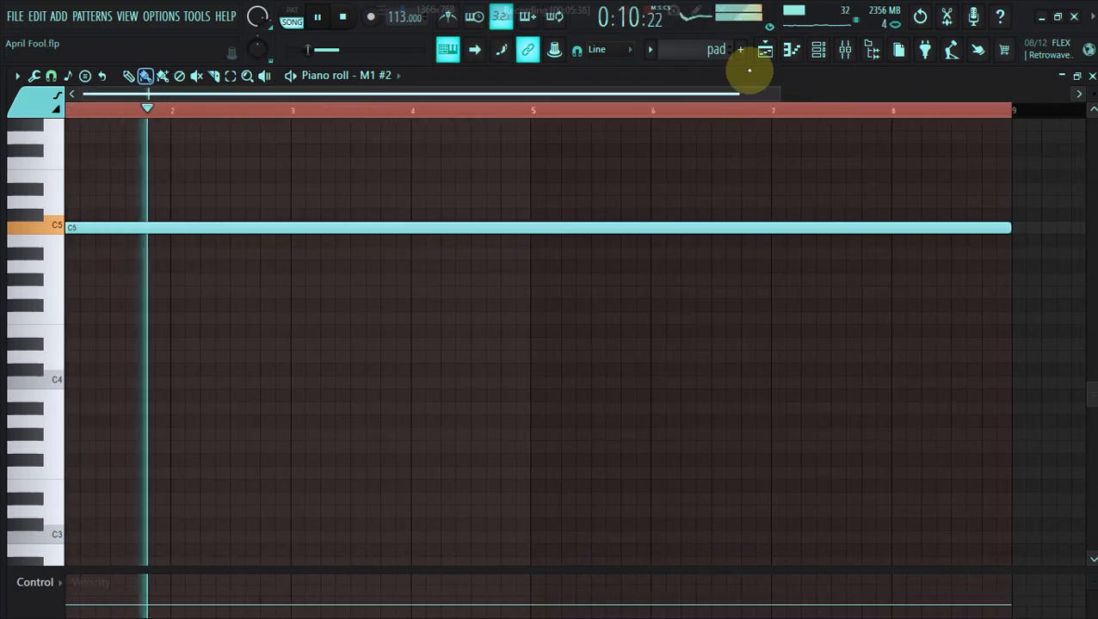
{"action": "left_click", "coordinate": [765, 49]}
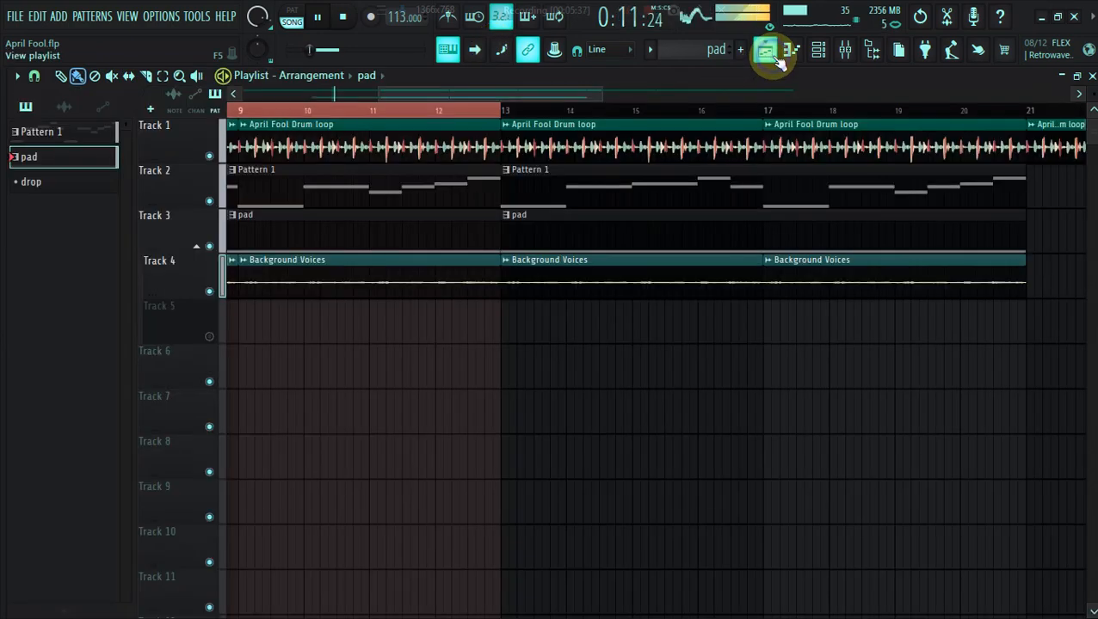
Reopen the M1 #2 piano roll of the pad pattern and transpose the C5 note up one octave to C6.
{"action": "left_click", "coordinate": [842, 53]}
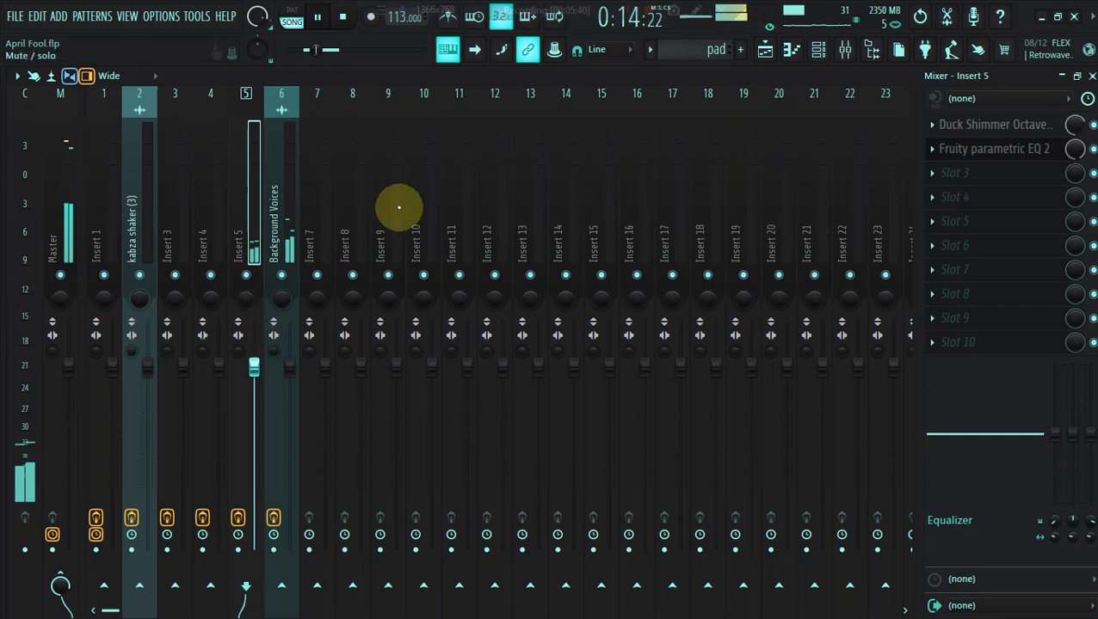
{"action": "left_click", "coordinate": [818, 52]}
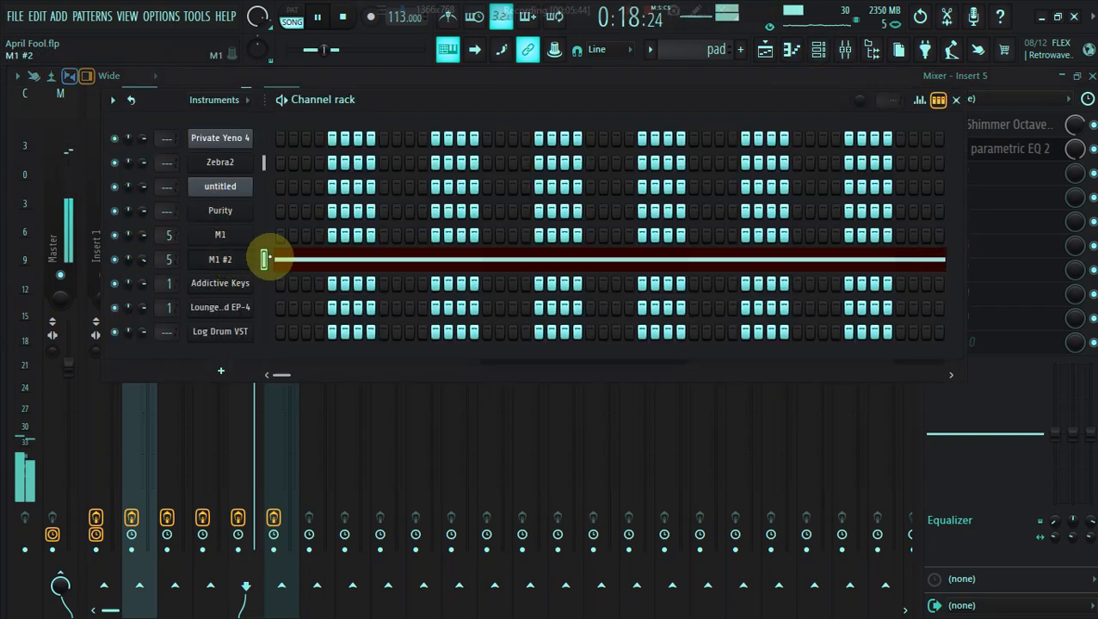
{"action": "left_click", "coordinate": [275, 259]}
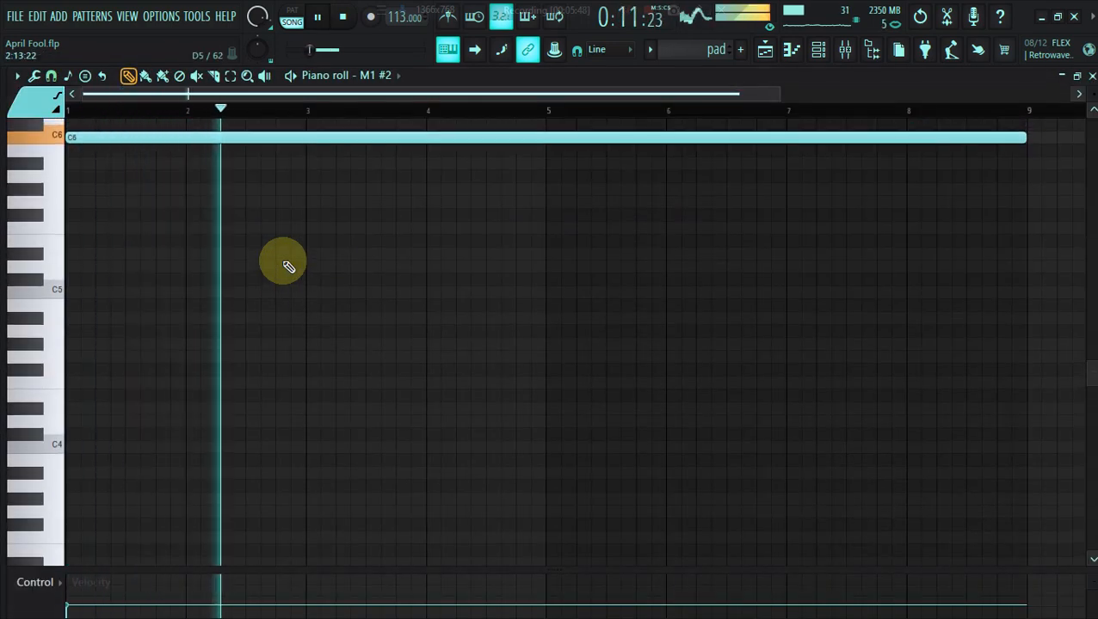
Try an eight-bar C5 note beneath the C6 note in the M1 #2 piano roll.
{"action": "left_click", "coordinate": [144, 76]}
{"action": "left_click", "coordinate": [70, 291]}
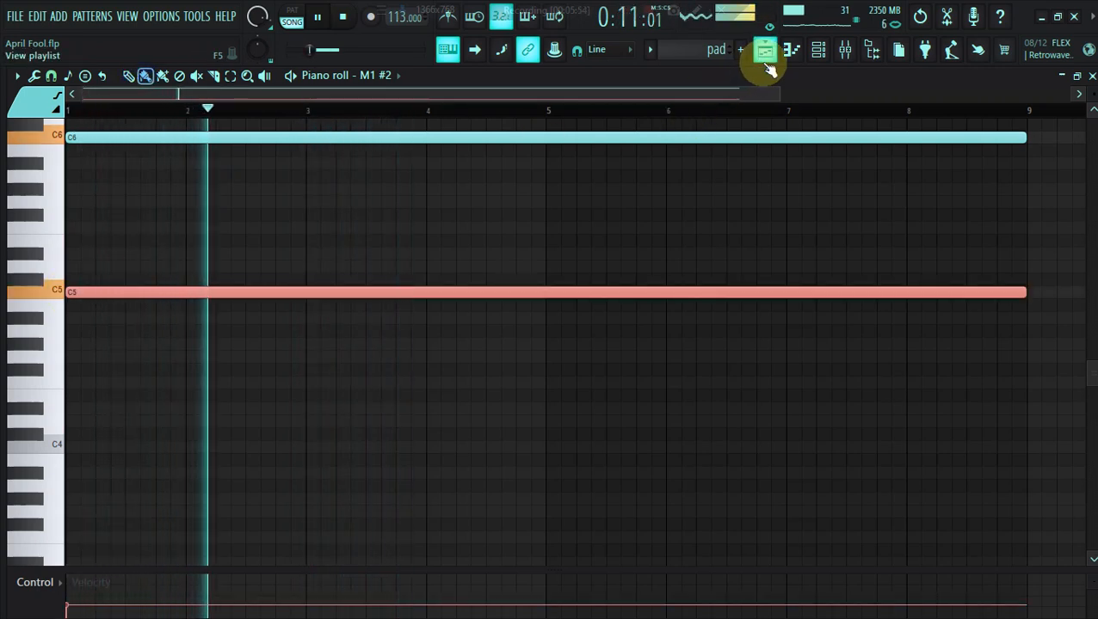
{"action": "right_click", "coordinate": [123, 293]}
Paint an eight-bar note below C6 and move it by semitones to G5 while auditioning the pad.
{"action": "left_click", "coordinate": [70, 228]}
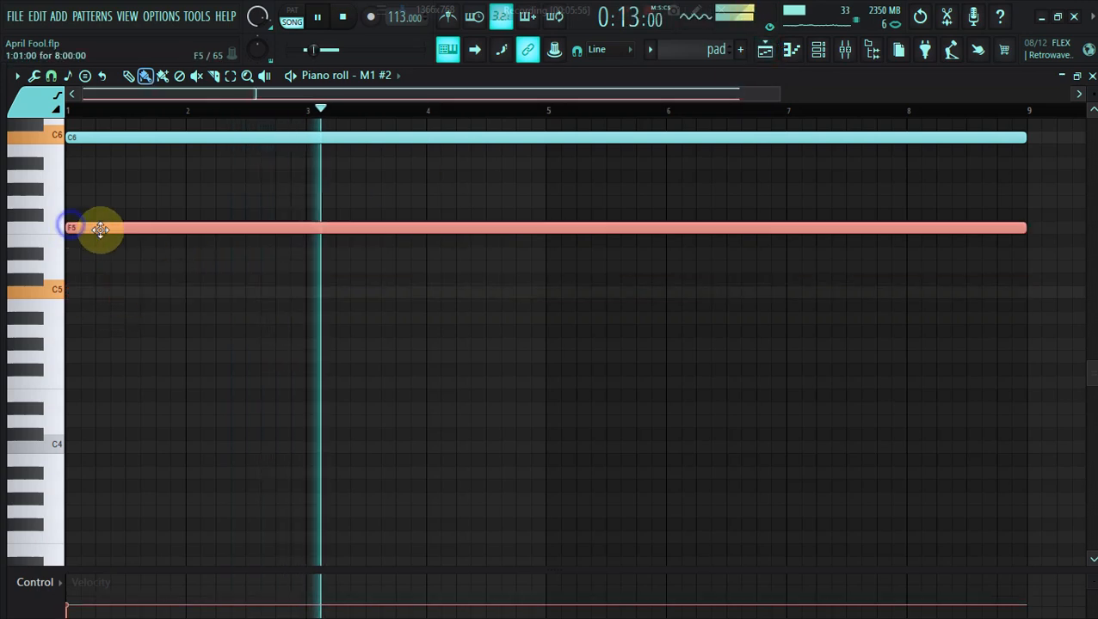
{"action": "left_click_drag", "start_coordinate": [100, 228], "coordinate": [100, 240]}
{"action": "scroll", "coordinate": [104, 232], "scroll_direction": "up", "scroll_amount": 1}
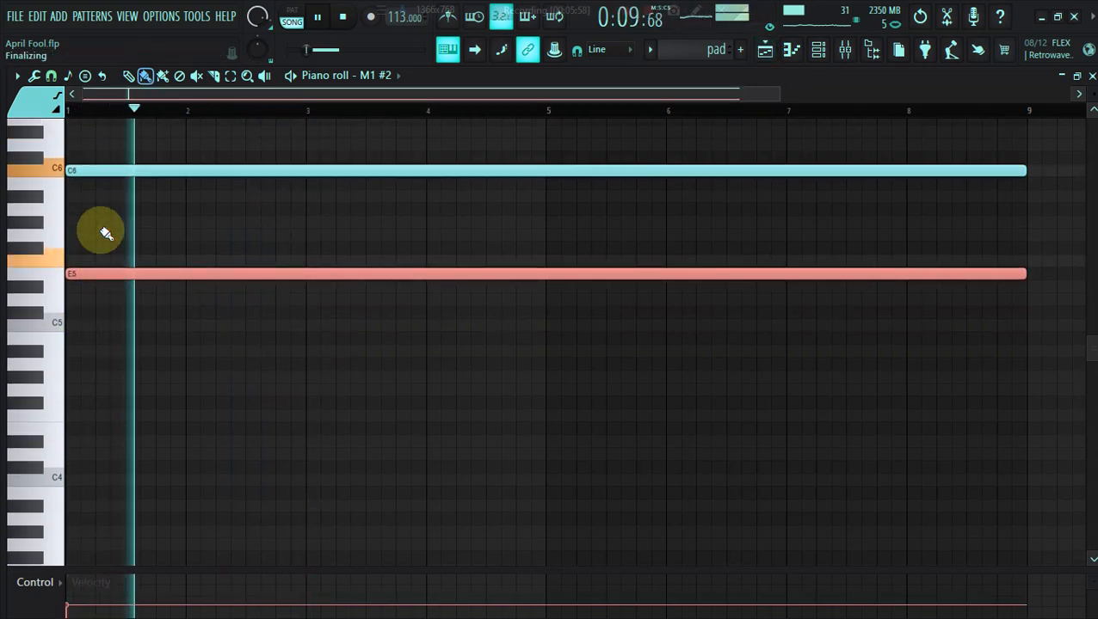
{"action": "key", "text": "shift+Up"}
{"action": "scroll", "coordinate": [105, 232], "scroll_direction": "up", "scroll_amount": 3}
{"action": "key", "text": "space"}
{"action": "key", "text": "shift+Up"}
{"action": "key", "text": "space"}
{"action": "key", "text": "space"}
{"action": "key", "text": "shift+Up"}
{"action": "key", "text": "space"}
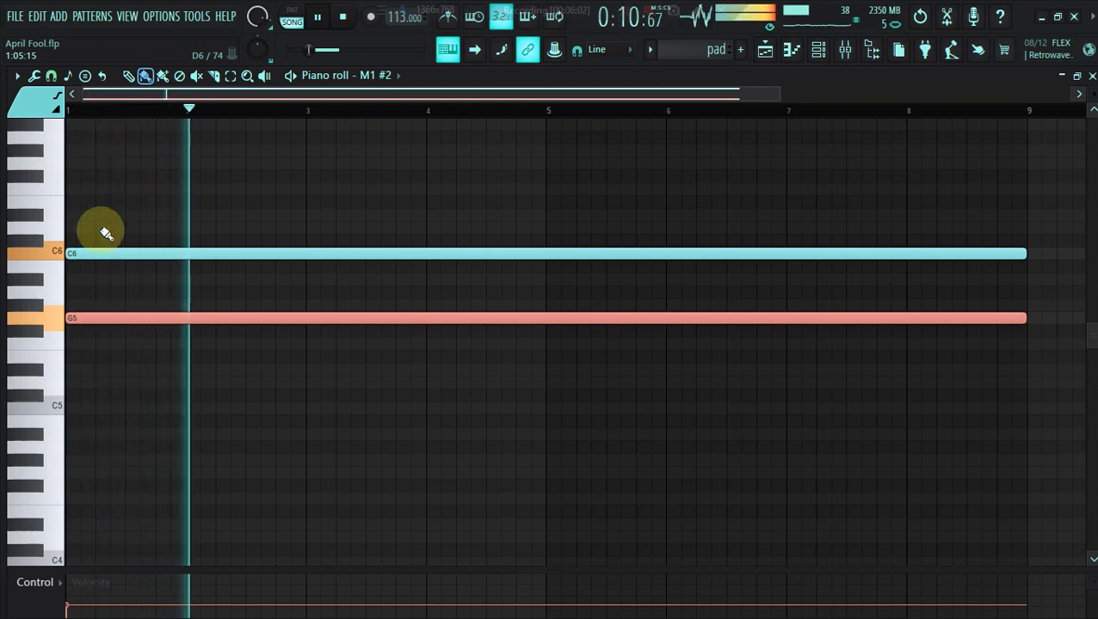
{"action": "scroll", "coordinate": [105, 232], "scroll_direction": "down", "scroll_amount": 3}
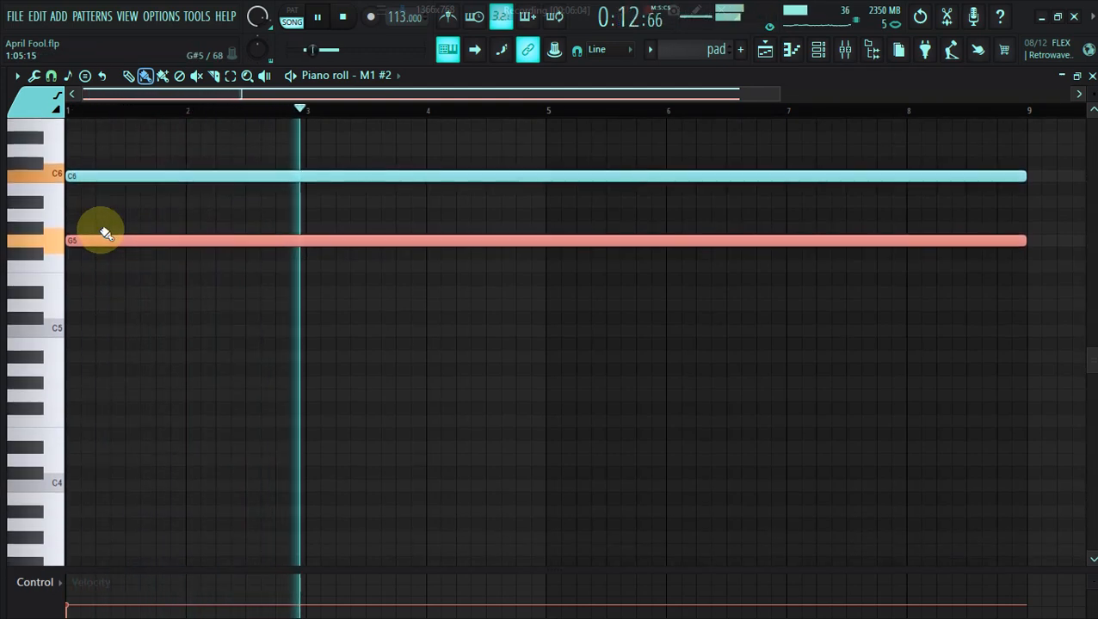
Try moving the lower eight-bar pad note down to C5 and replay the song to audition it.
{"action": "left_click_drag", "start_coordinate": [105, 232], "coordinate": [74, 327]}
{"action": "key", "text": "space"}
{"action": "key", "text": "space"}
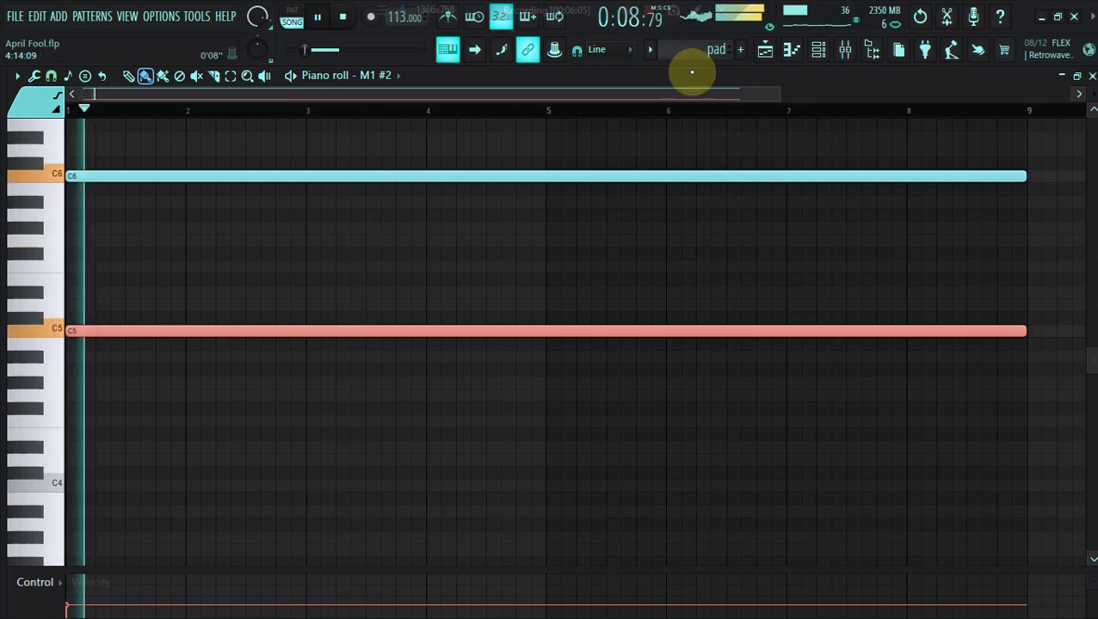
{"action": "left_click", "coordinate": [765, 50]}
{"action": "left_click", "coordinate": [766, 50]}
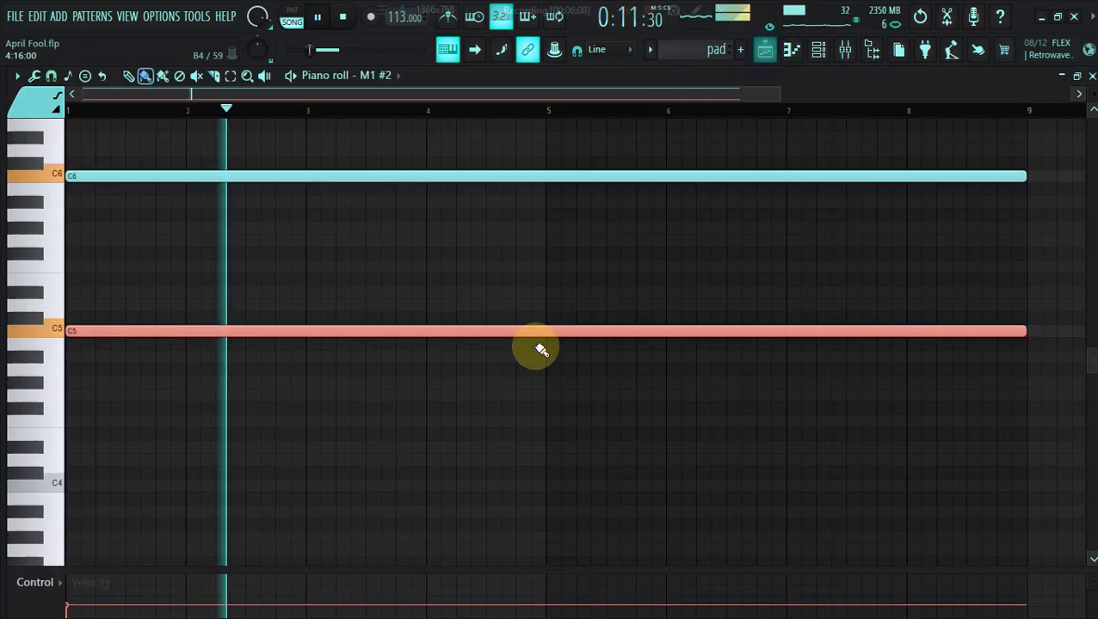
Reduce the M1 #2 pad part to a single eight-bar C5 note and return to the playlist.
{"action": "right_click", "coordinate": [534, 328]}
{"action": "left_click", "coordinate": [548, 330]}
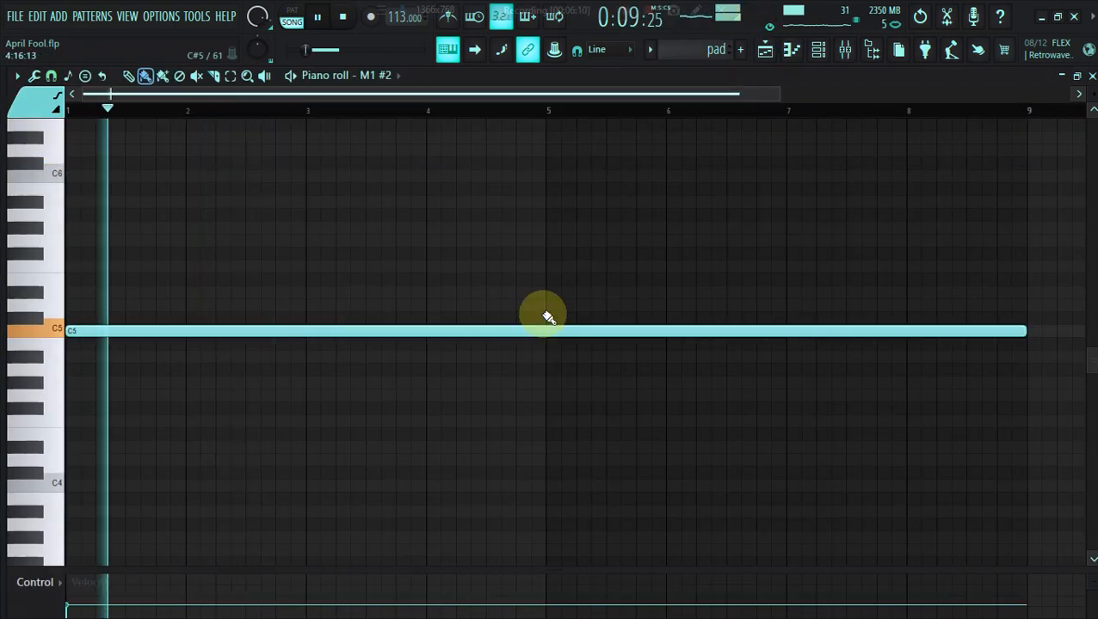
{"action": "left_click", "coordinate": [768, 49]}
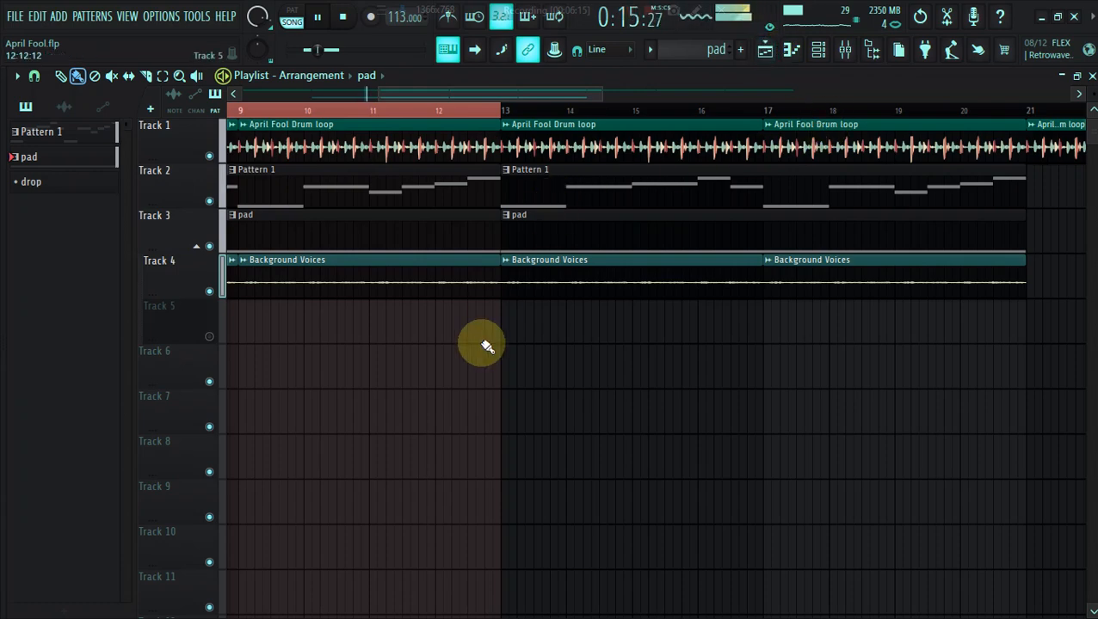
Set the playlist loop range from bar 13 to bar 21 and deselect the clips inside it.
{"action": "left_click_drag", "start_coordinate": [372, 96], "coordinate": [527, 95]}
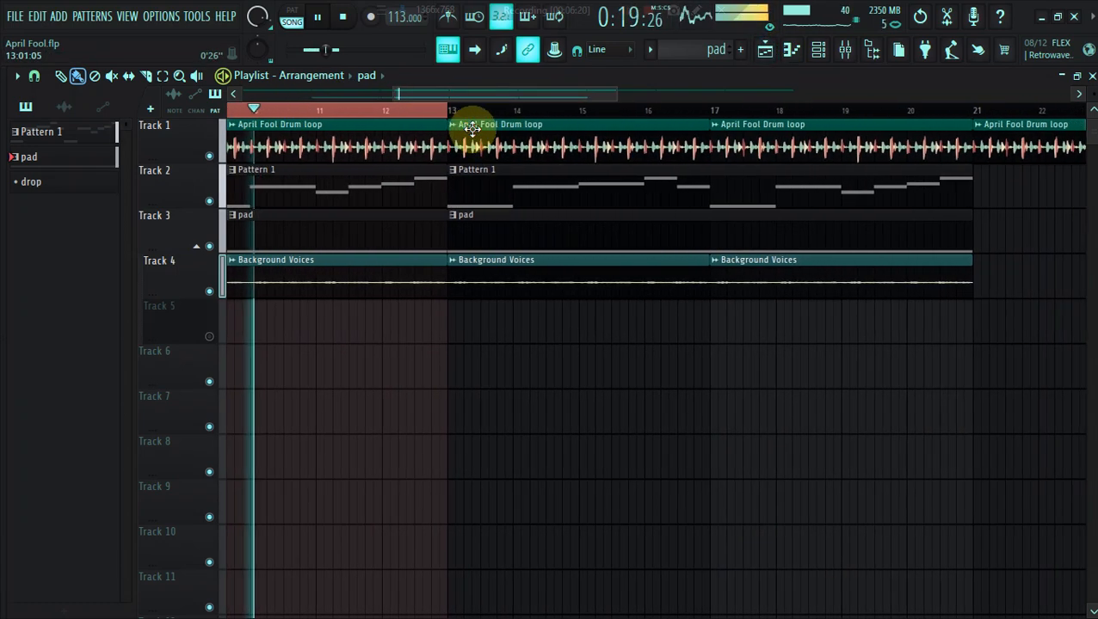
{"action": "left_click", "coordinate": [449, 112]}
{"action": "left_click_drag", "start_coordinate": [449, 112], "coordinate": [976, 122]}
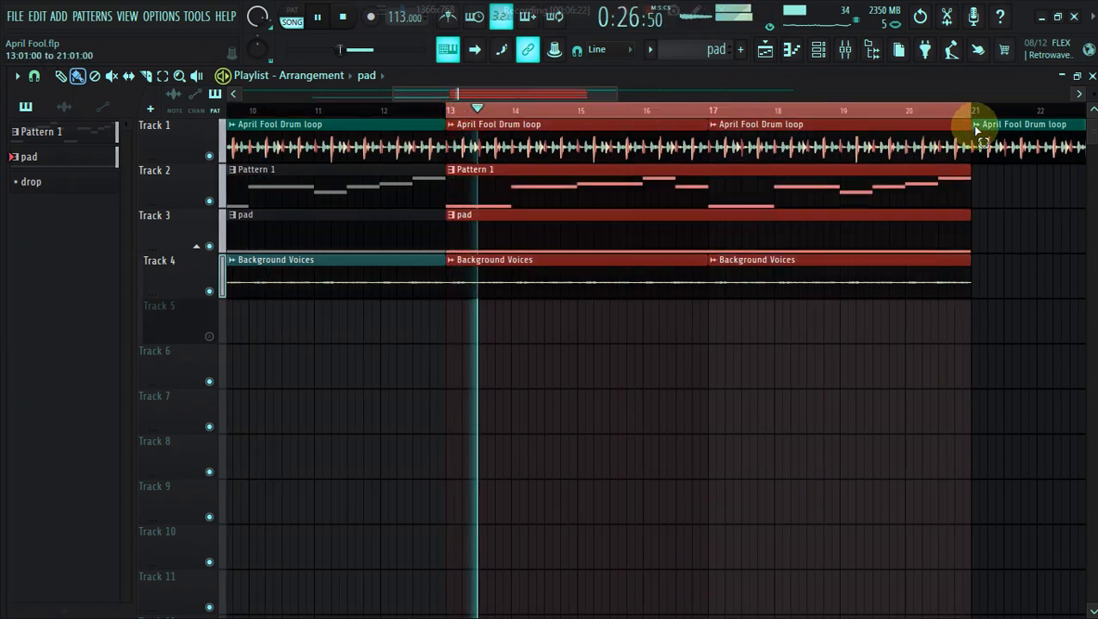
{"action": "left_click_drag", "start_coordinate": [392, 100], "coordinate": [427, 98]}
{"action": "left_click", "coordinate": [425, 371]}
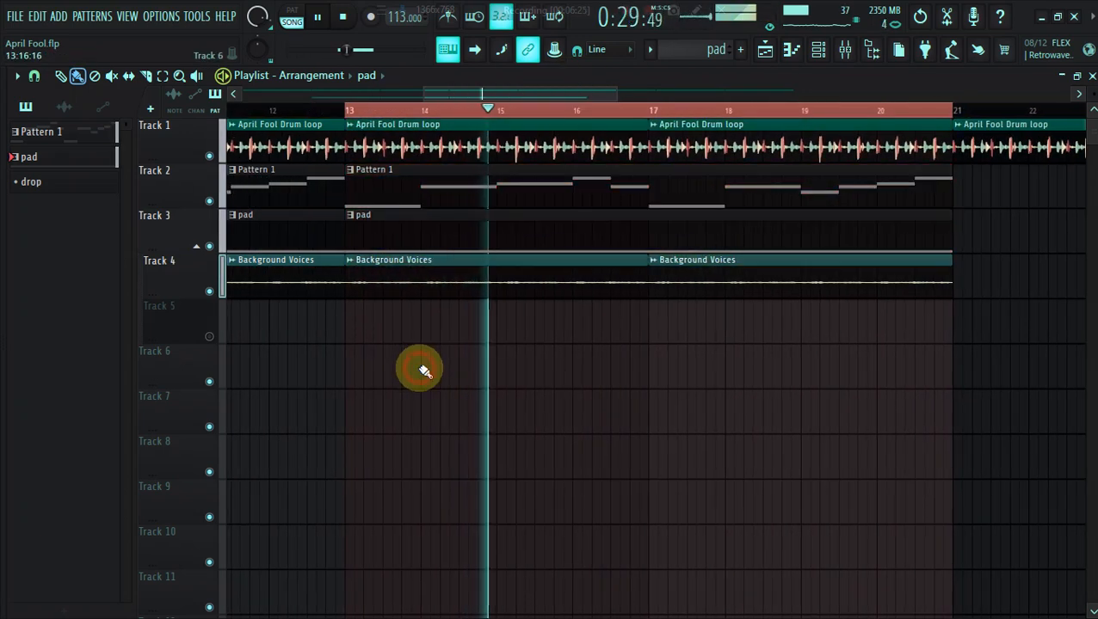
Create a new pattern and place its clip on Track 5, extending from bar 13 to bar 21.
{"action": "left_click", "coordinate": [740, 49]}
{"action": "left_click", "coordinate": [367, 321]}
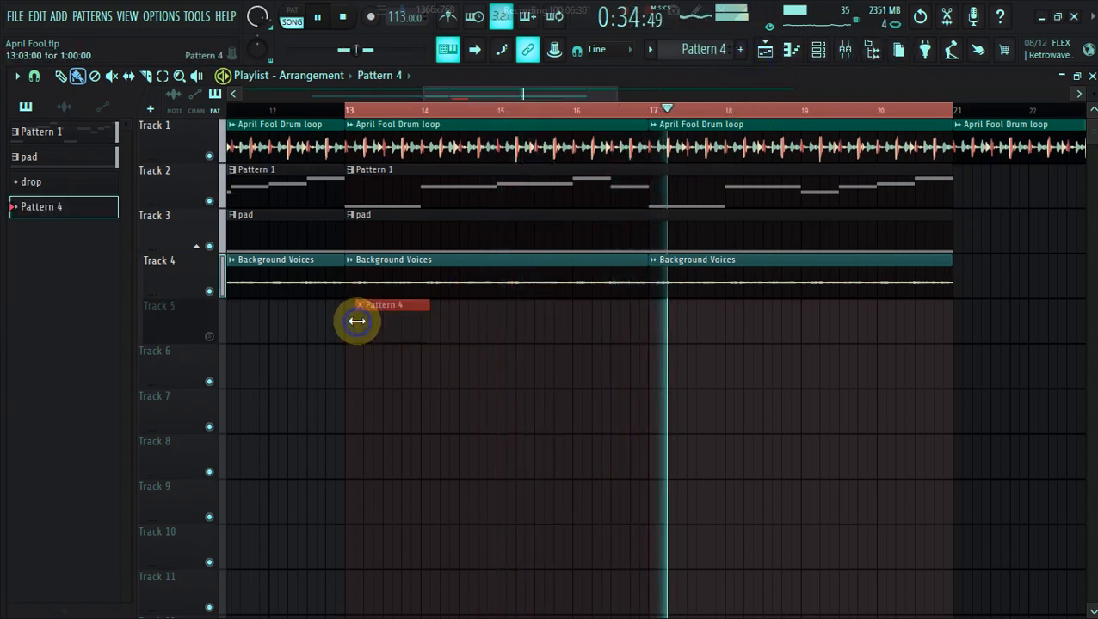
{"action": "left_click_drag", "start_coordinate": [357, 321], "coordinate": [415, 325]}
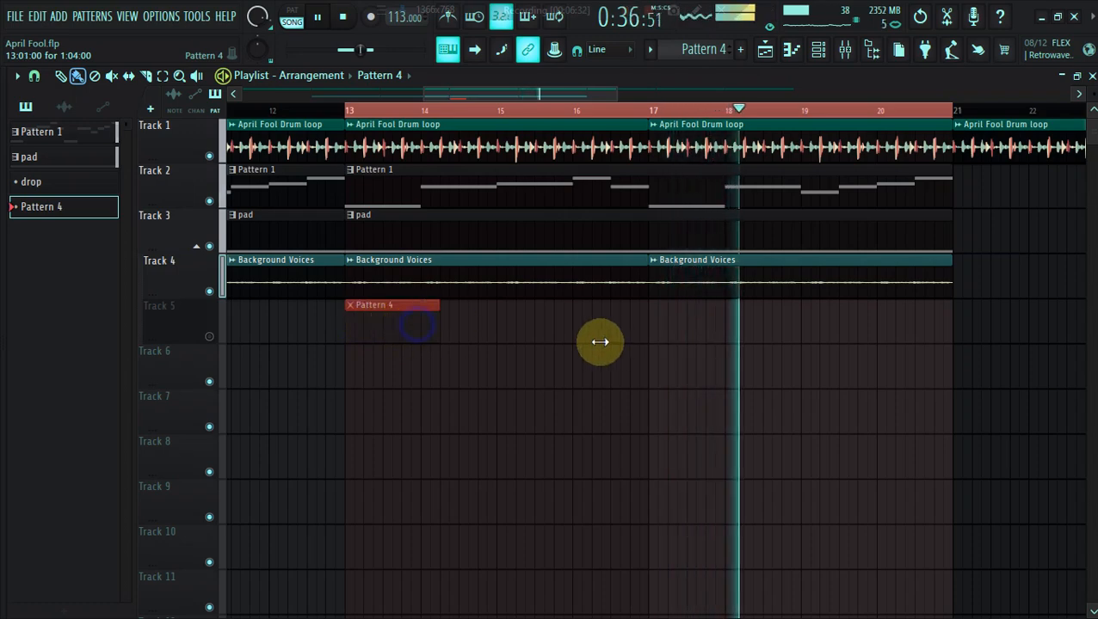
{"action": "left_click_drag", "start_coordinate": [599, 342], "coordinate": [952, 335]}
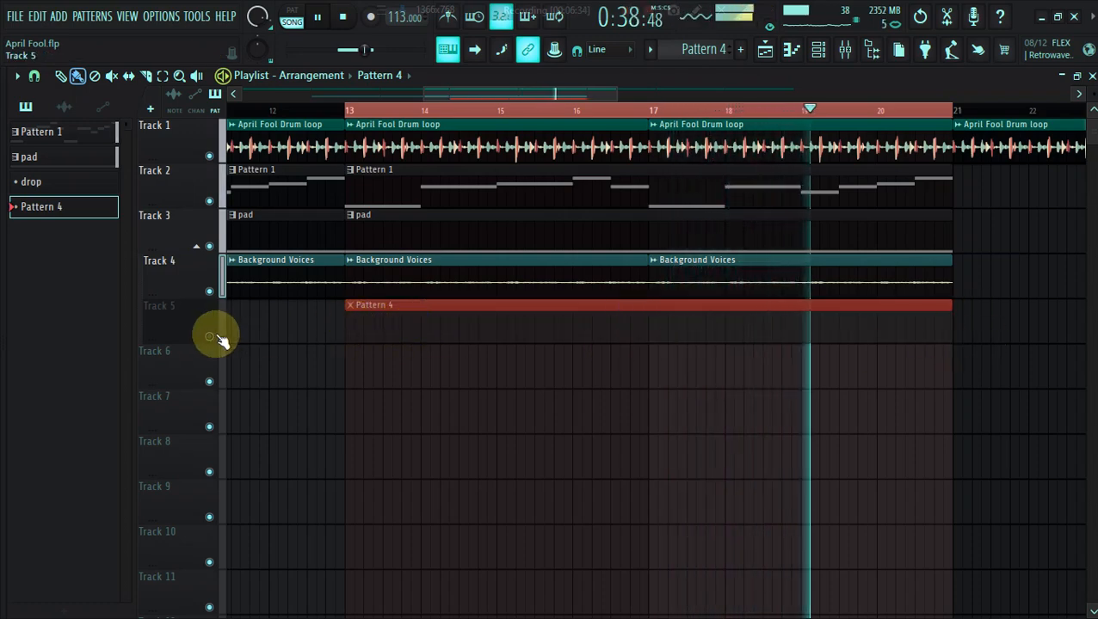
Switch to Pattern 1 from its Track 2 clip and select the Zebra2 channel in the channel rack.
{"action": "left_click", "coordinate": [405, 182]}
{"action": "left_click", "coordinate": [819, 49]}
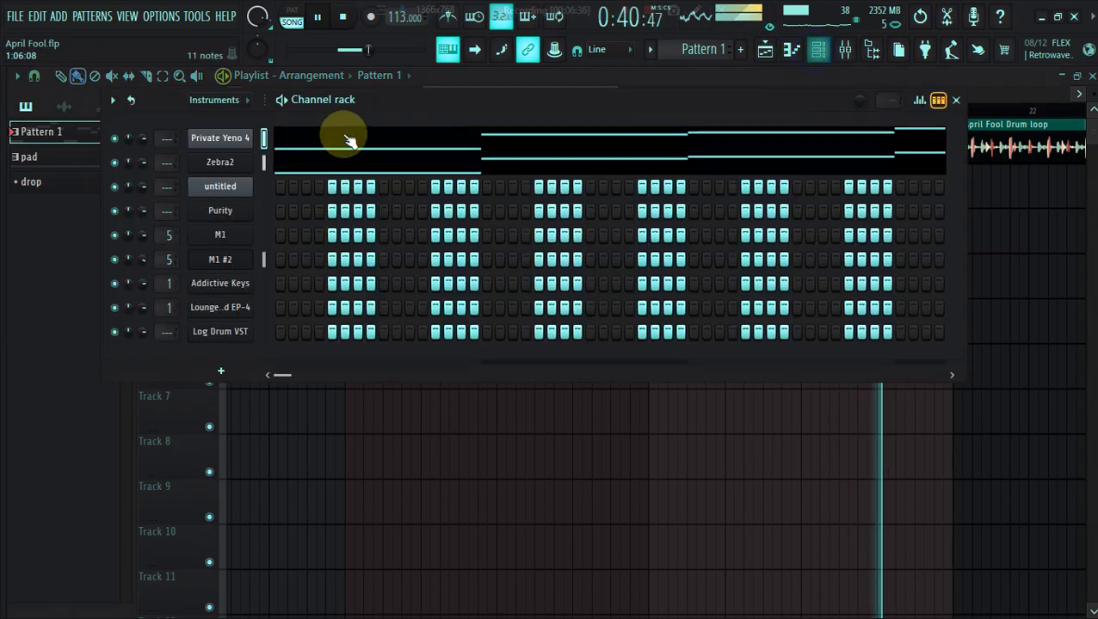
{"action": "right_click", "coordinate": [237, 162]}
{"action": "left_click", "coordinate": [437, 174]}
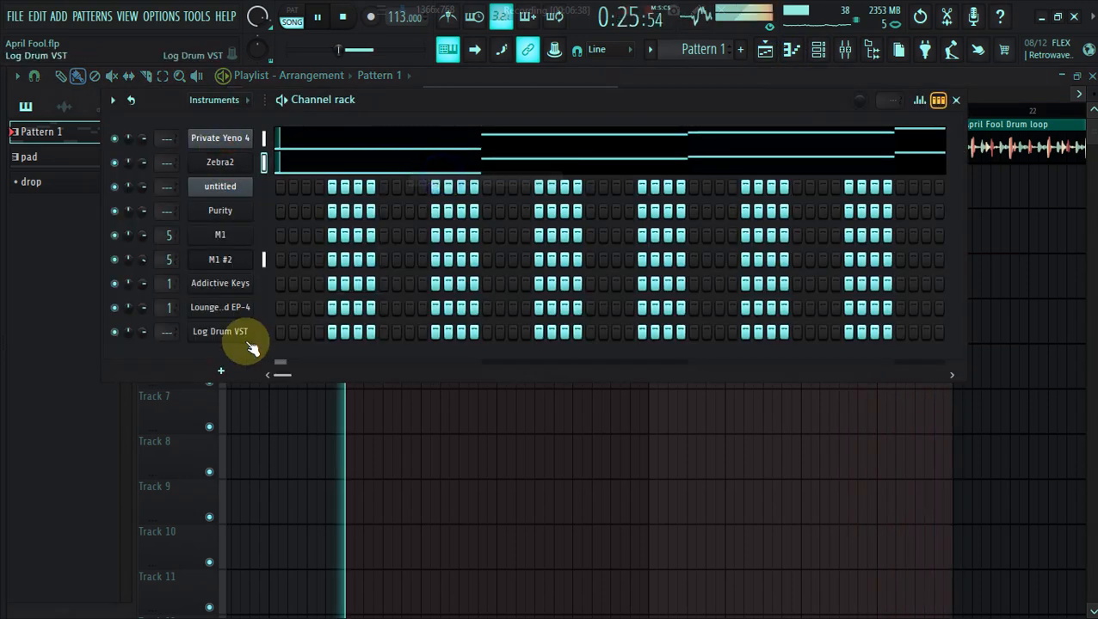
Try to add Kontakt from the Synth plugins as a new channel and bring the channel rack back to the front.
{"action": "left_click", "coordinate": [221, 371]}
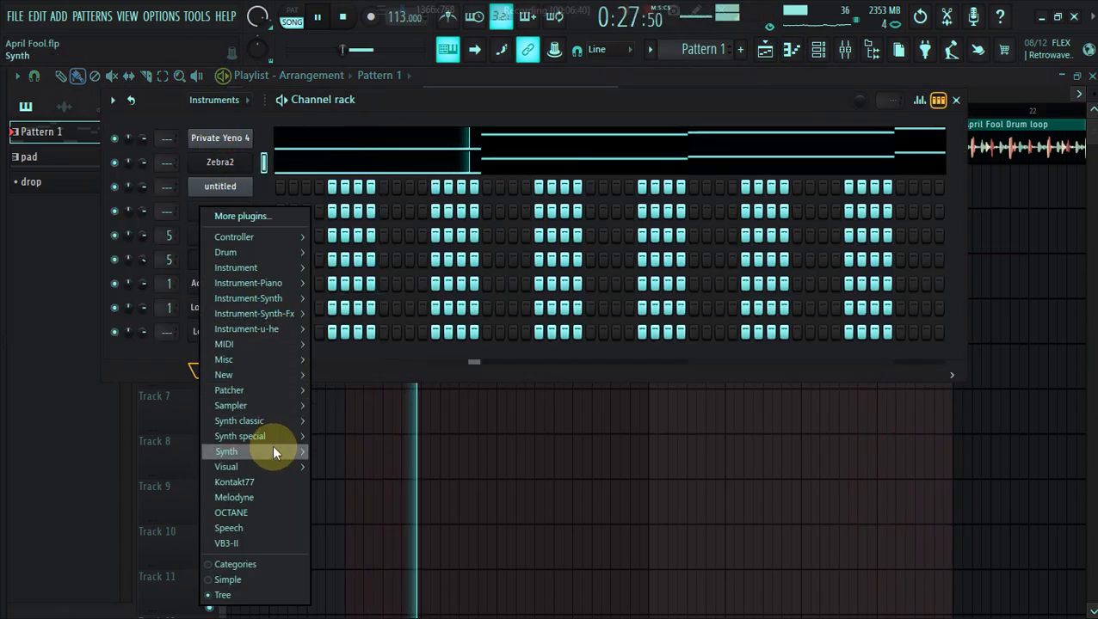
{"action": "mouse_move", "coordinate": [279, 441]}
{"action": "left_click", "coordinate": [344, 450]}
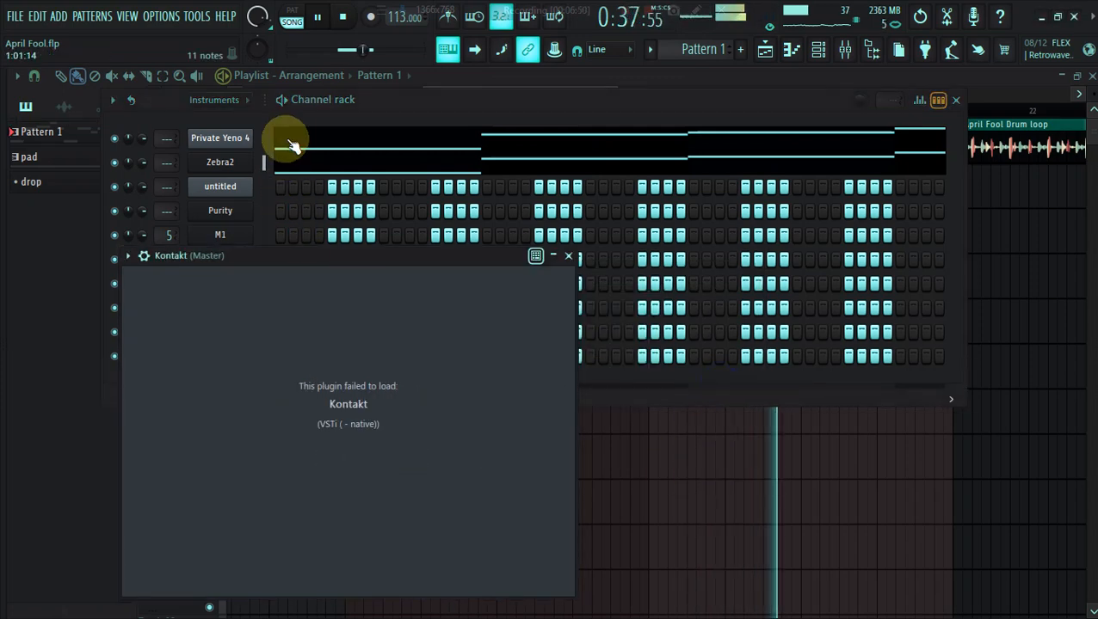
{"action": "left_click", "coordinate": [330, 115]}
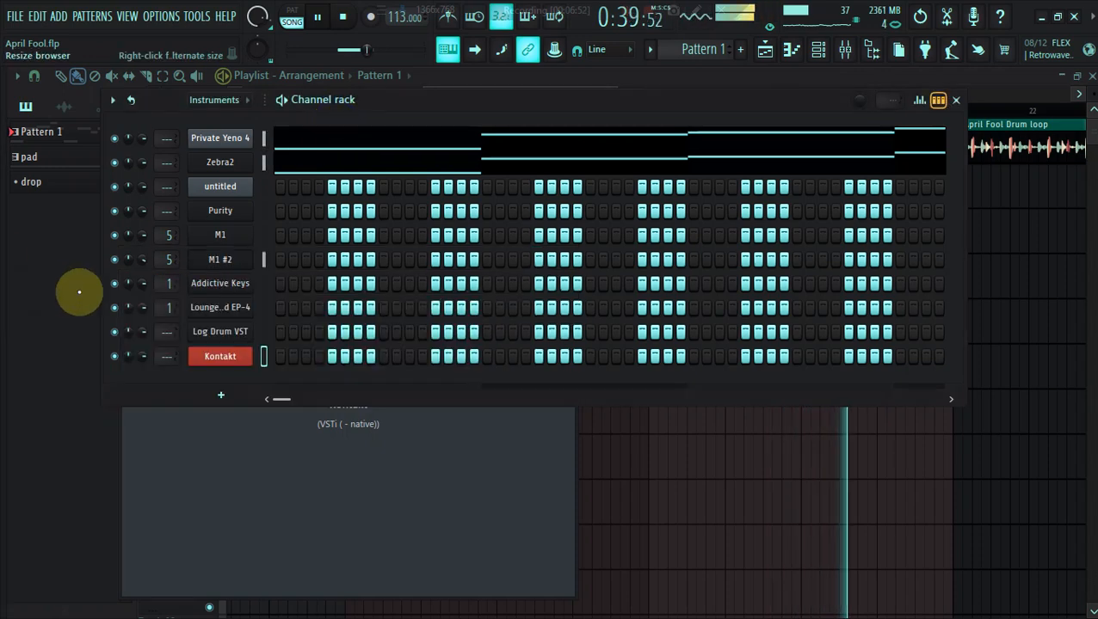
{"action": "left_click", "coordinate": [221, 394]}
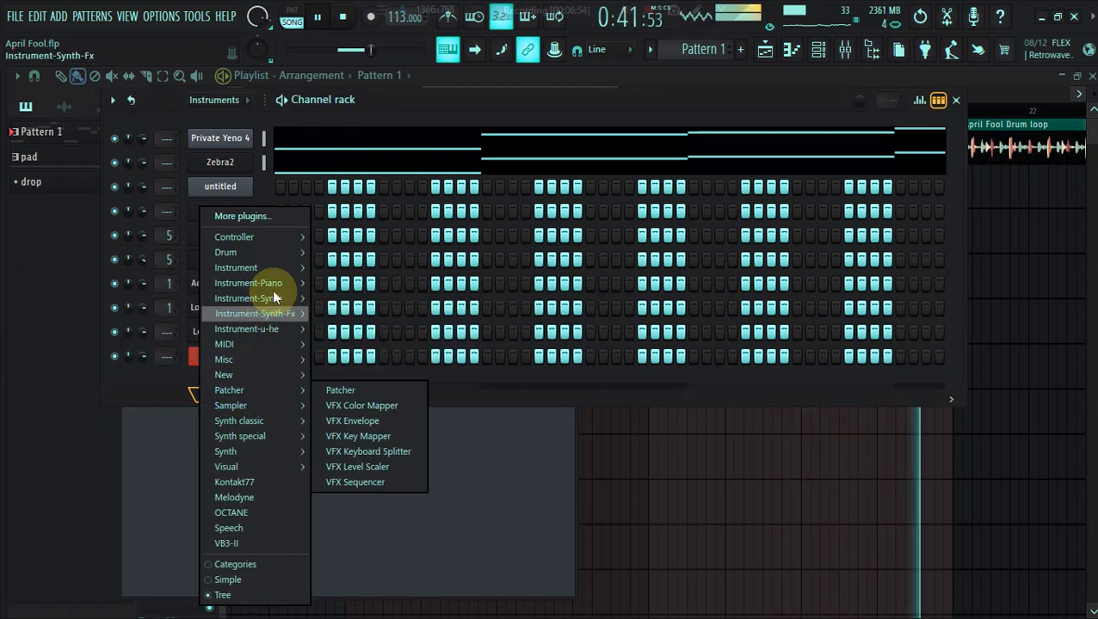
{"action": "mouse_move", "coordinate": [284, 266]}
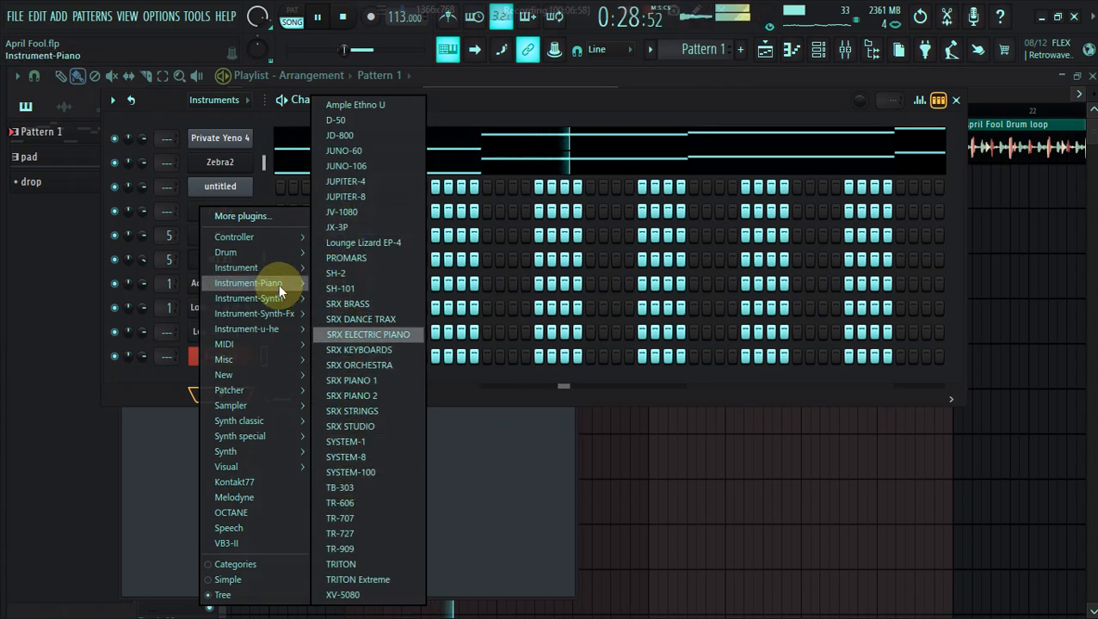
{"action": "mouse_move", "coordinate": [289, 300]}
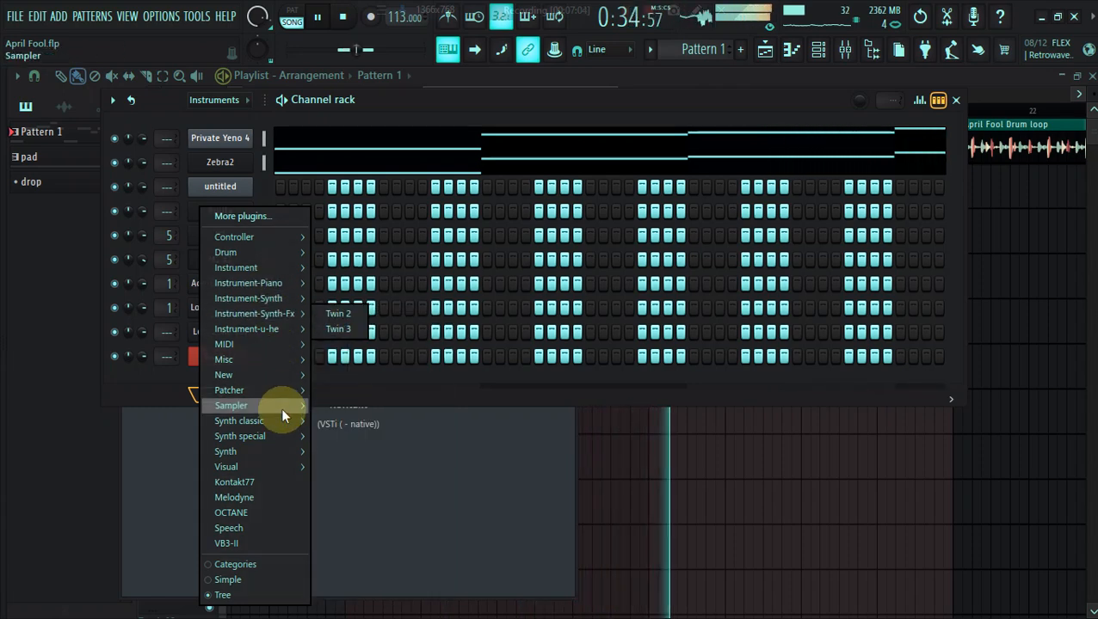
{"action": "mouse_move", "coordinate": [284, 451]}
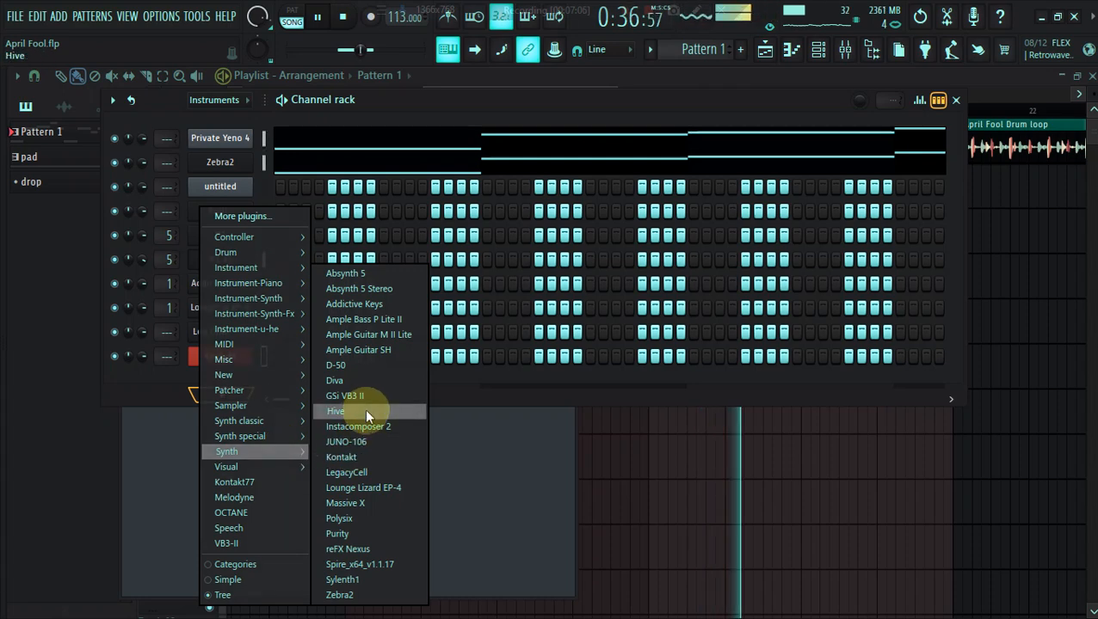
{"action": "left_click", "coordinate": [2, 301]}
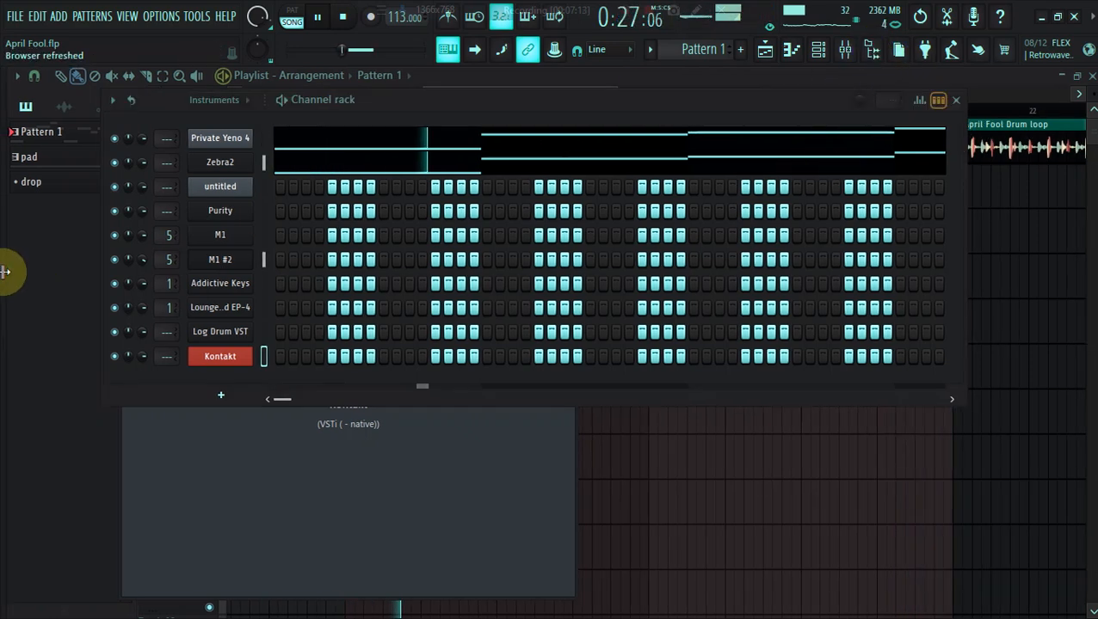
Show the browser's plugin list and add Kontakt77 as a new channel below the existing Kontakt channel.
{"action": "left_click_drag", "start_coordinate": [4, 272], "coordinate": [164, 274]}
{"action": "left_click", "coordinate": [73, 99]}
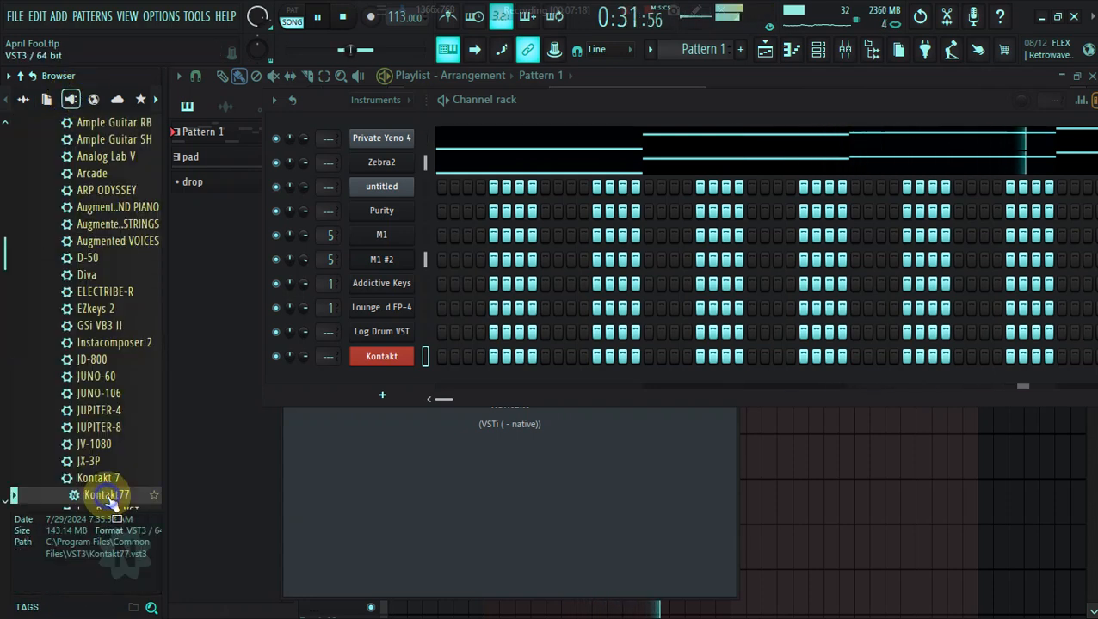
{"action": "left_click_drag", "start_coordinate": [88, 493], "coordinate": [408, 378]}
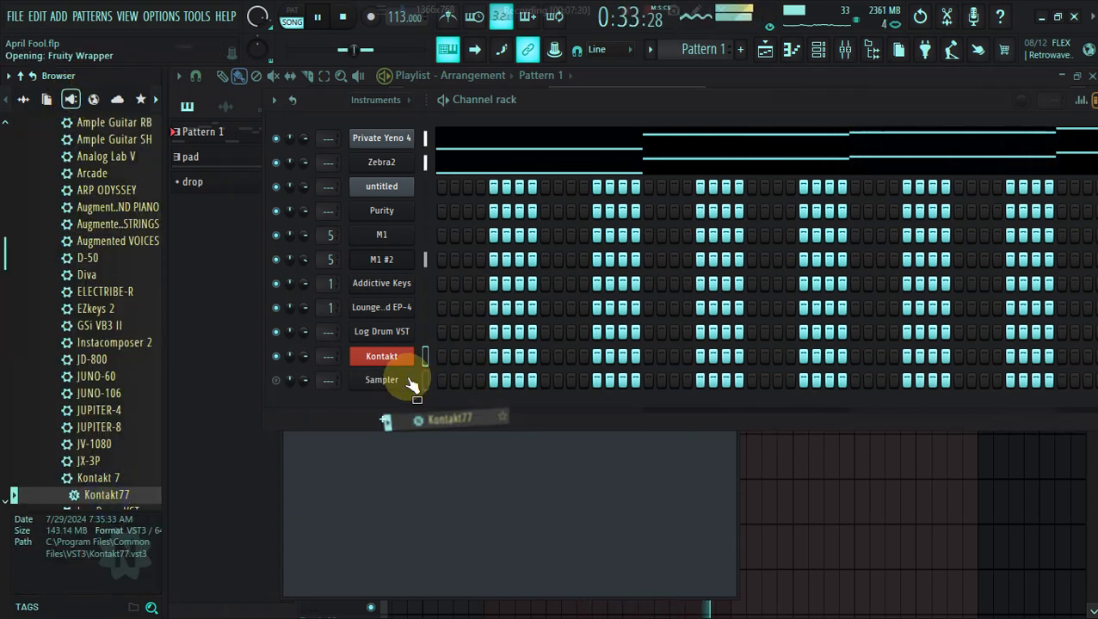